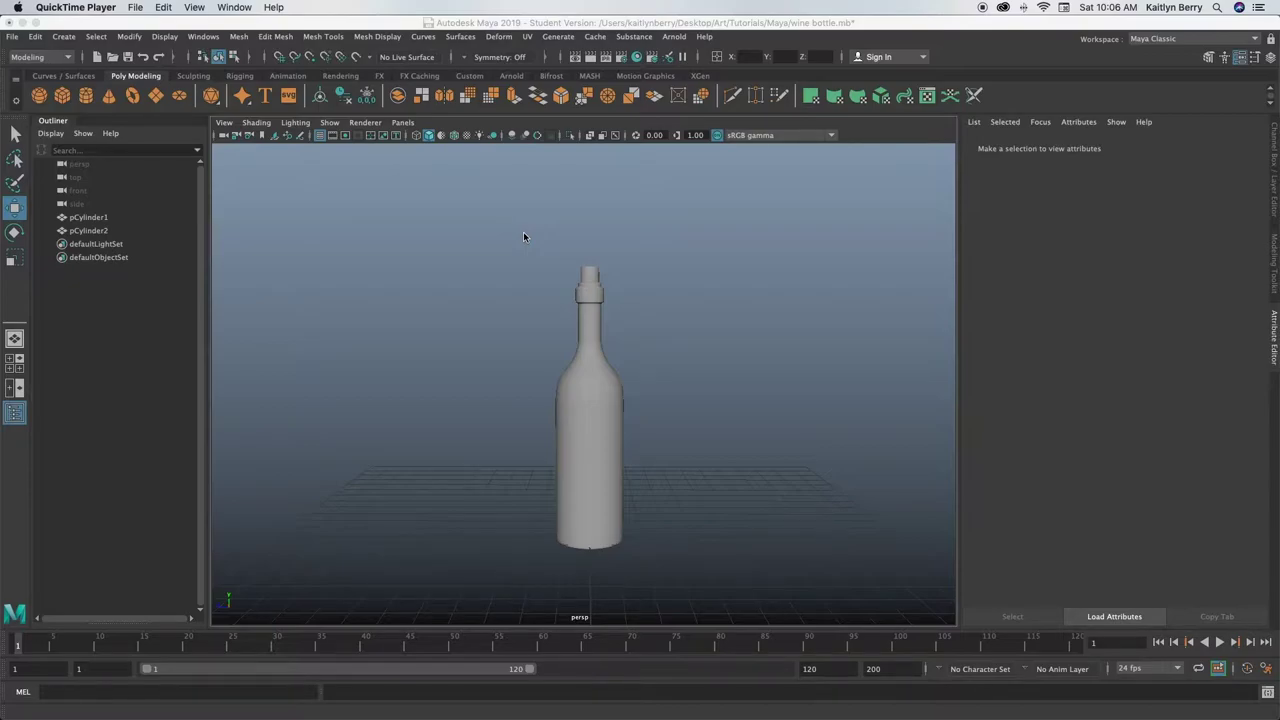
Save the changes to wine bottle.mb and start a new empty scene
click(13, 37)
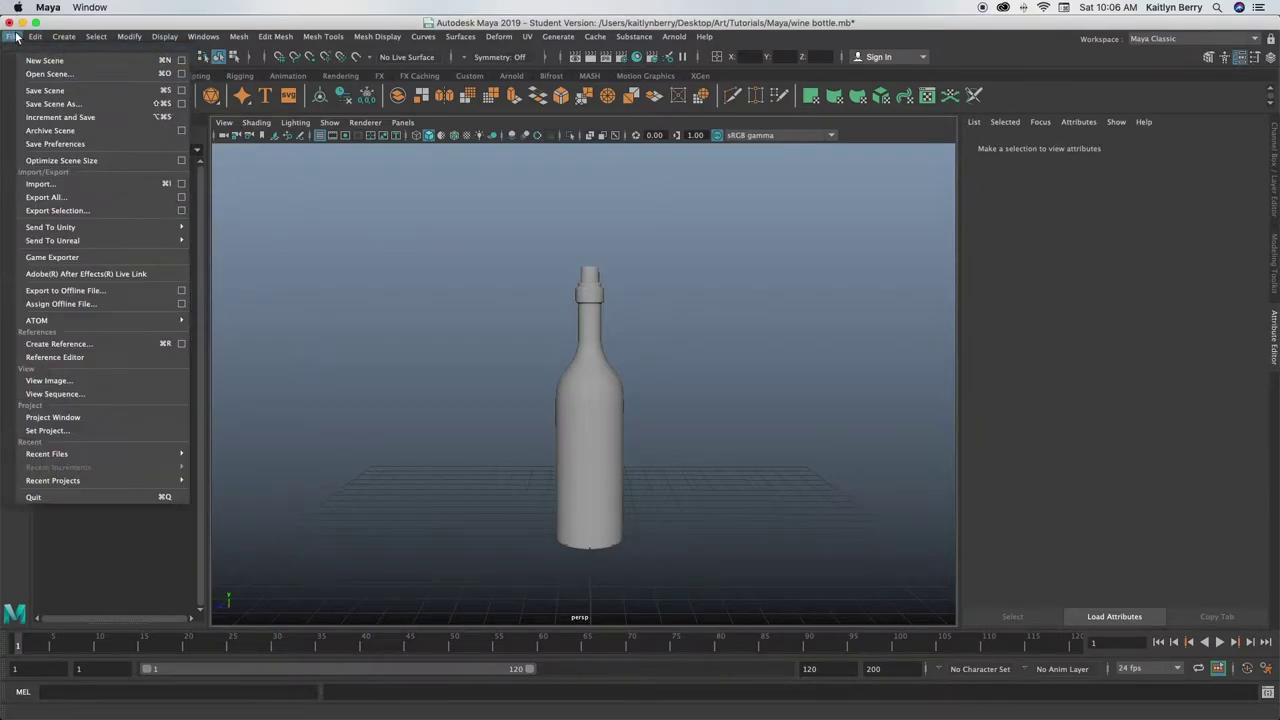
click(44, 60)
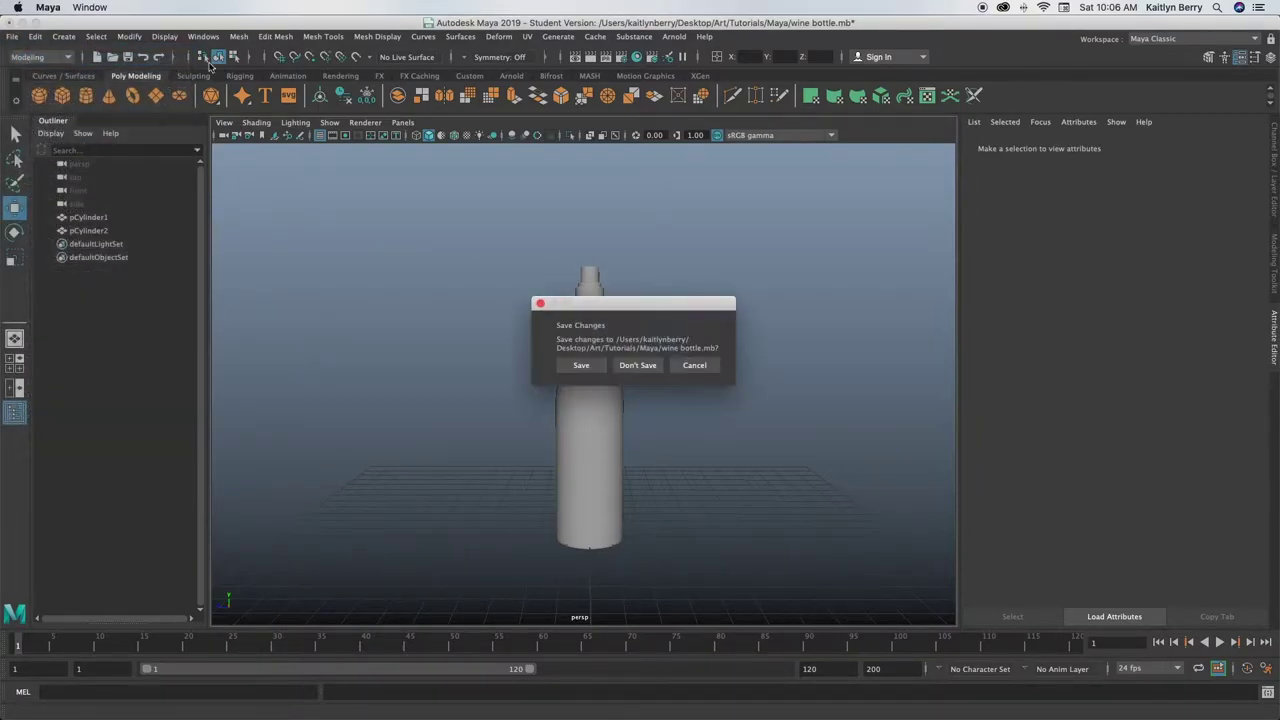
click(581, 365)
click(609, 385)
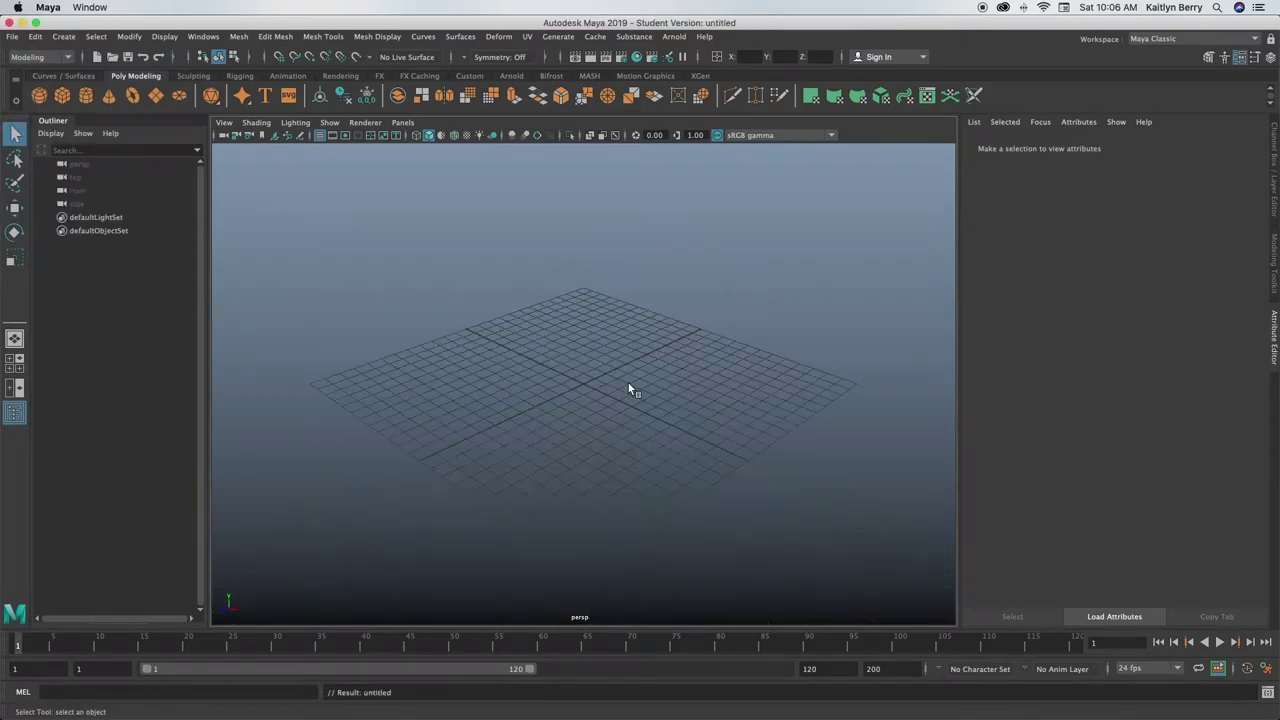
Create a polygon cylinder with a height of 10 and 10 height subdivisions
click(86, 94)
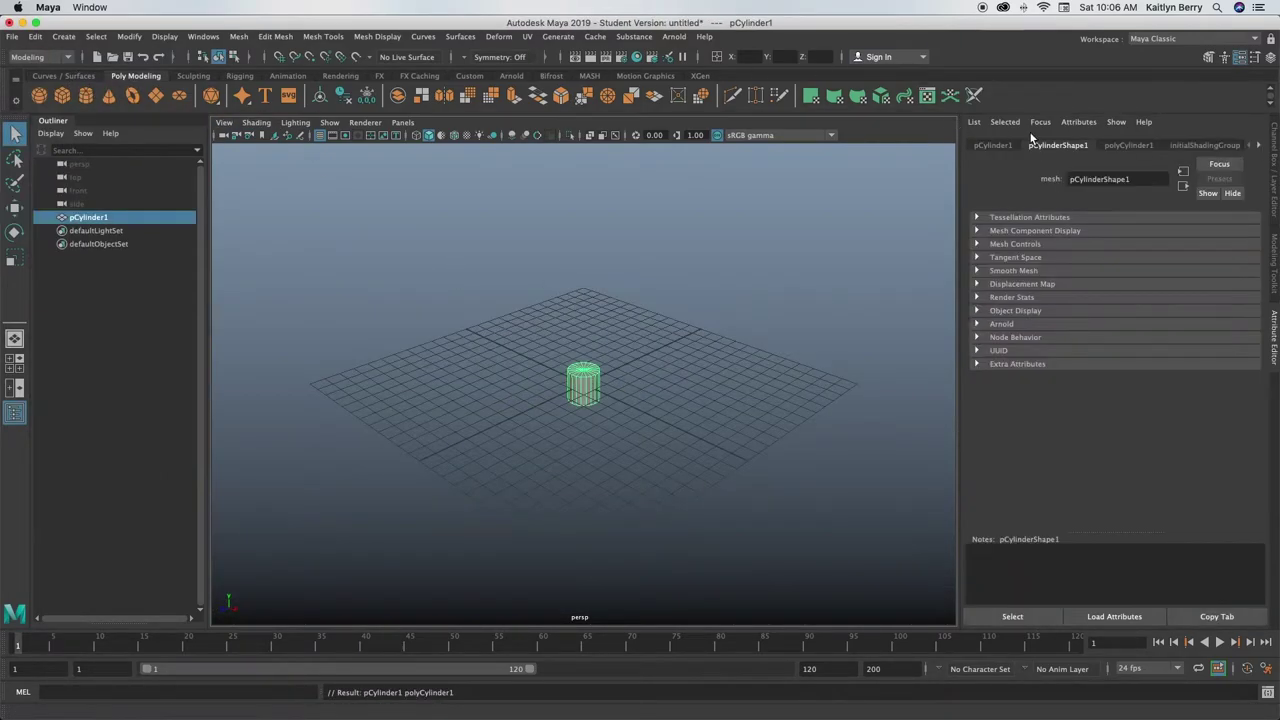
click(1122, 145)
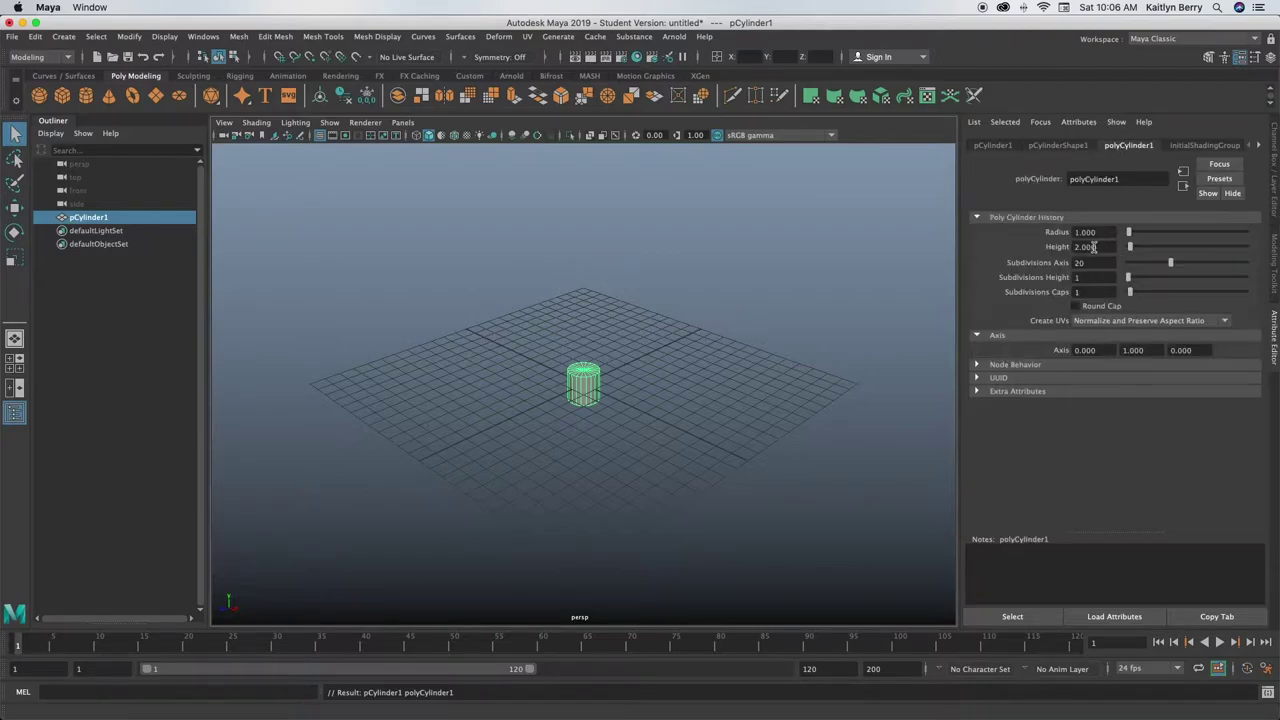
drag(1094, 247, 1074, 254)
text(10)
key(Return)
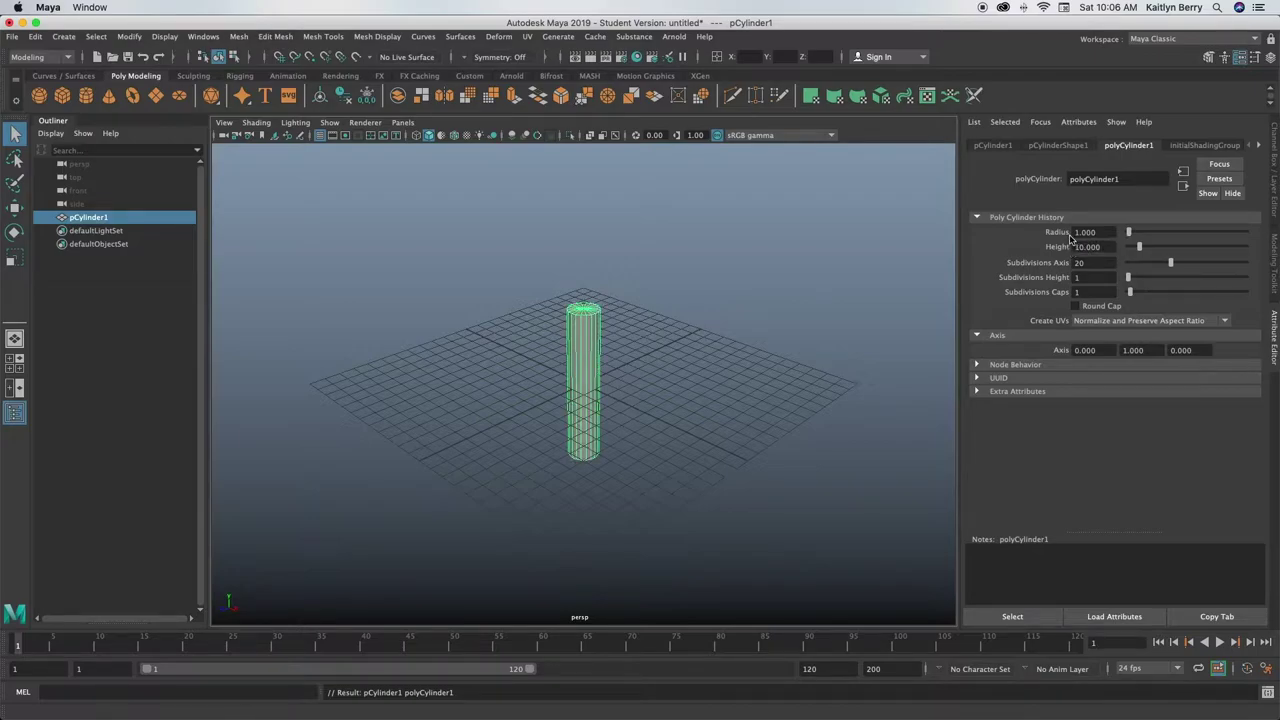
drag(1096, 278, 1061, 283)
text(10)
key(Return)
Move the cylinder up 5 units in Y so its base rests on the grid
click(765, 293)
click(610, 320)
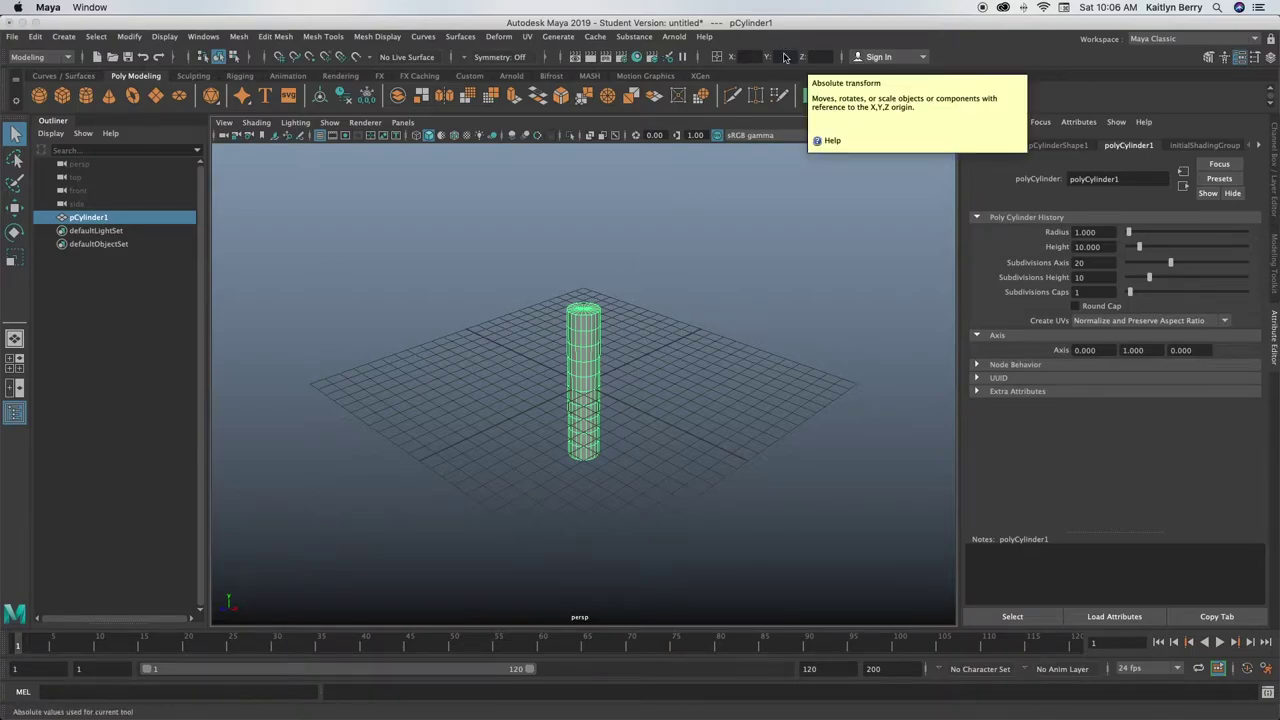
key(5)
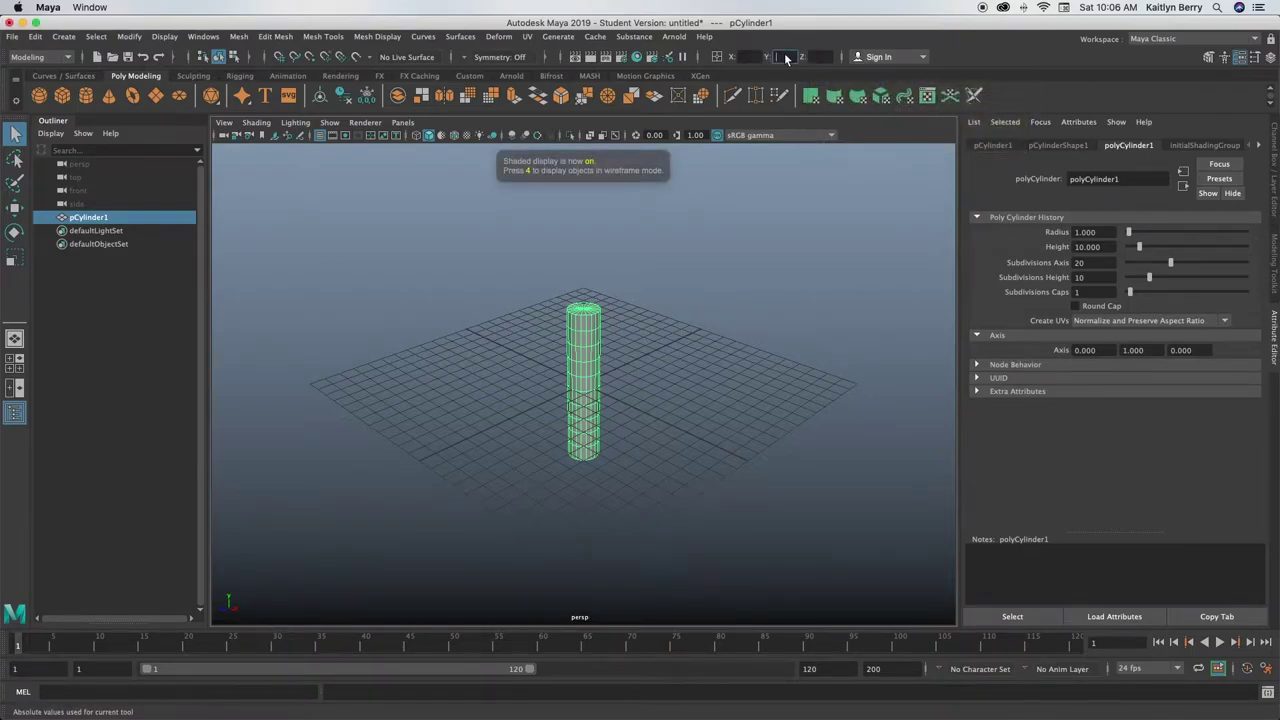
click(786, 57)
text(5)
key(Return)
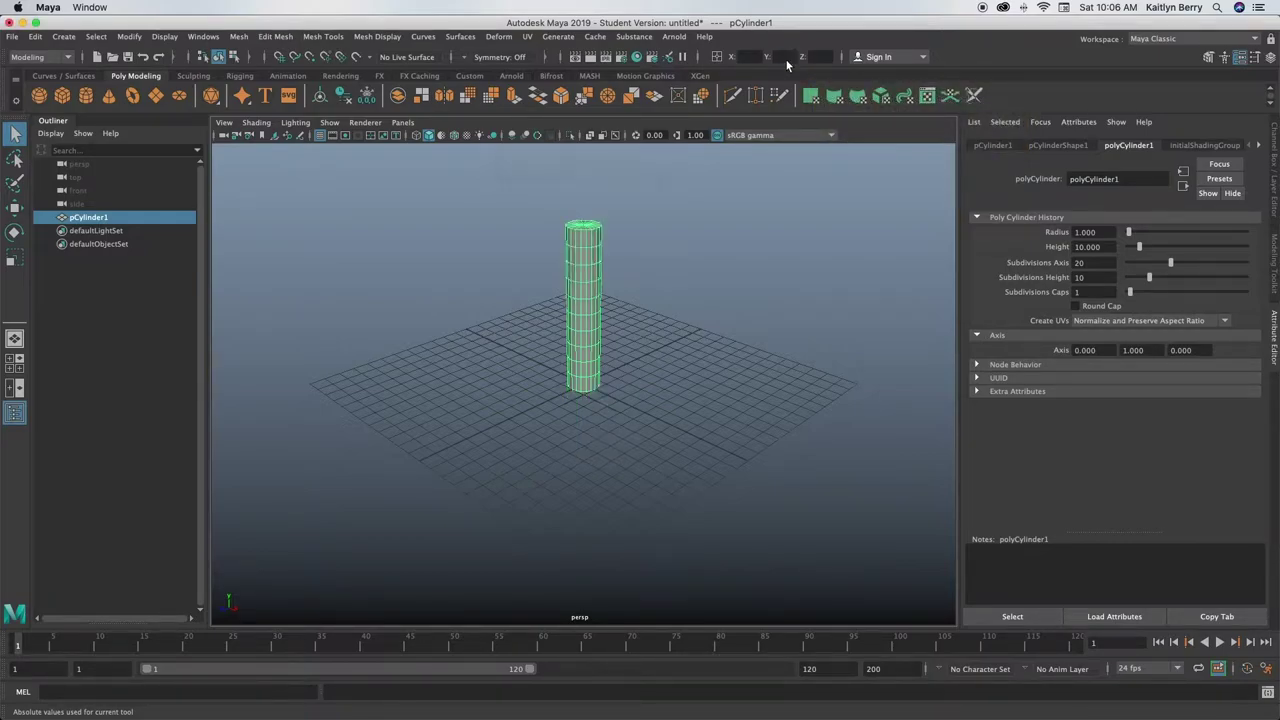
In the front view, scale the cylinder's top three rows of vertices to 0.333 in X and Z to form the bottle neck
click(697, 372)
alt+drag(670, 380, 643, 357)
click(594, 287)
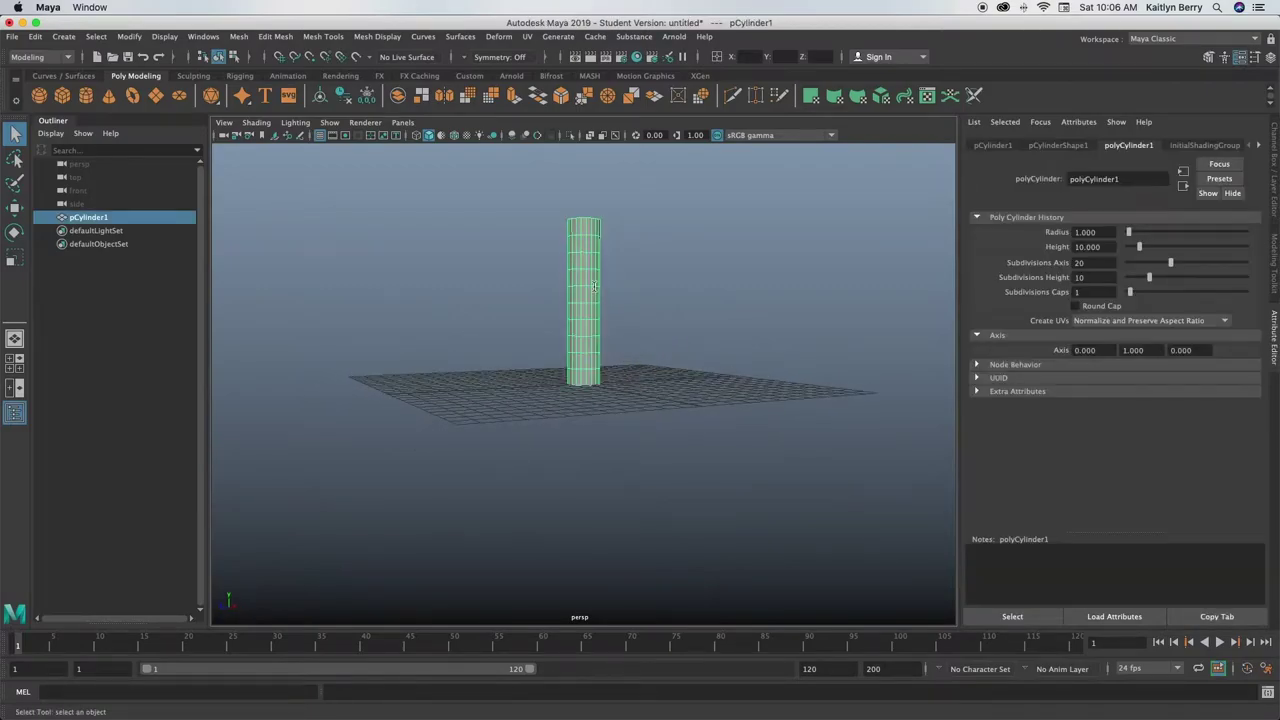
key(space)
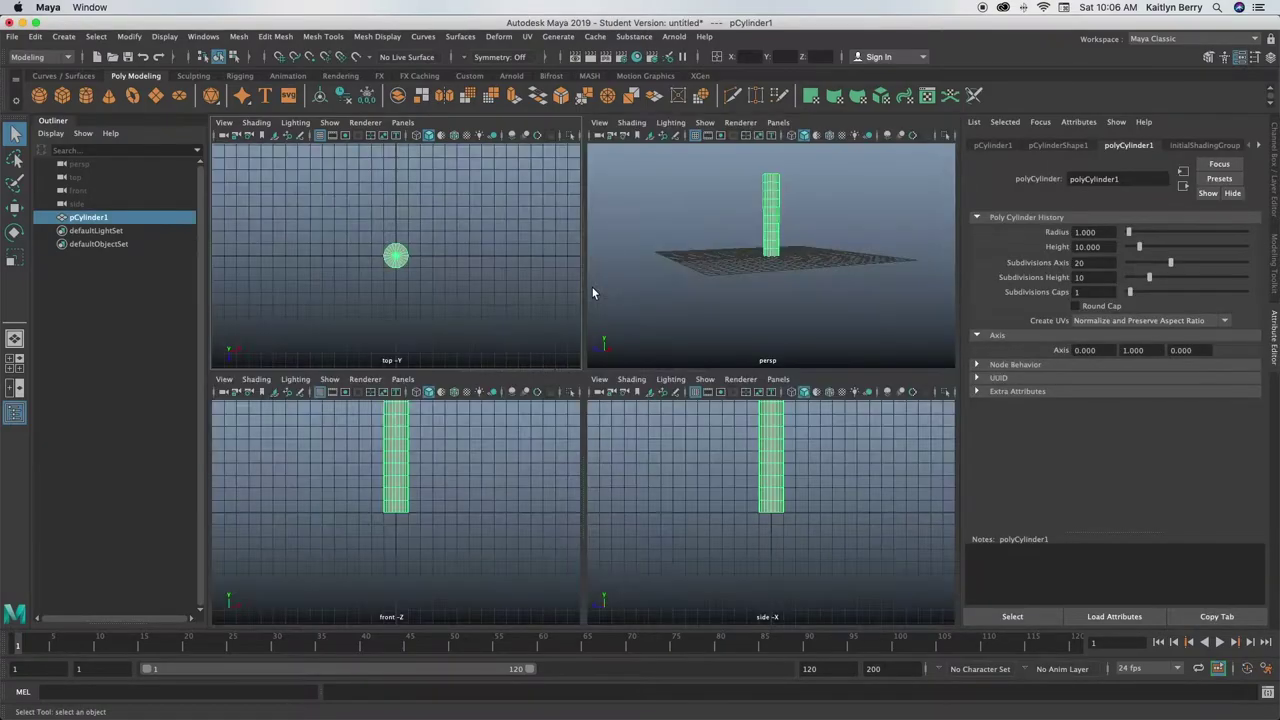
key(space)
alt+middle_drag(668, 234, 638, 386)
right_drag(562, 320, 516, 314)
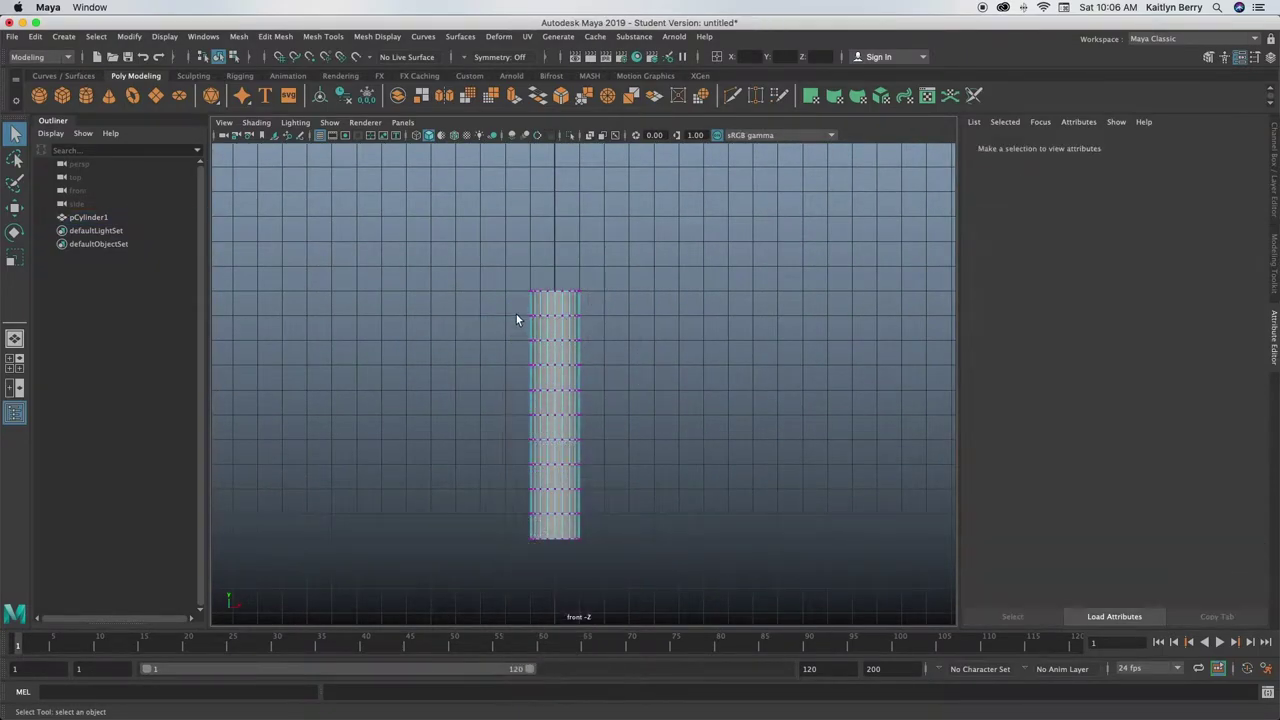
drag(457, 260, 667, 354)
key(r)
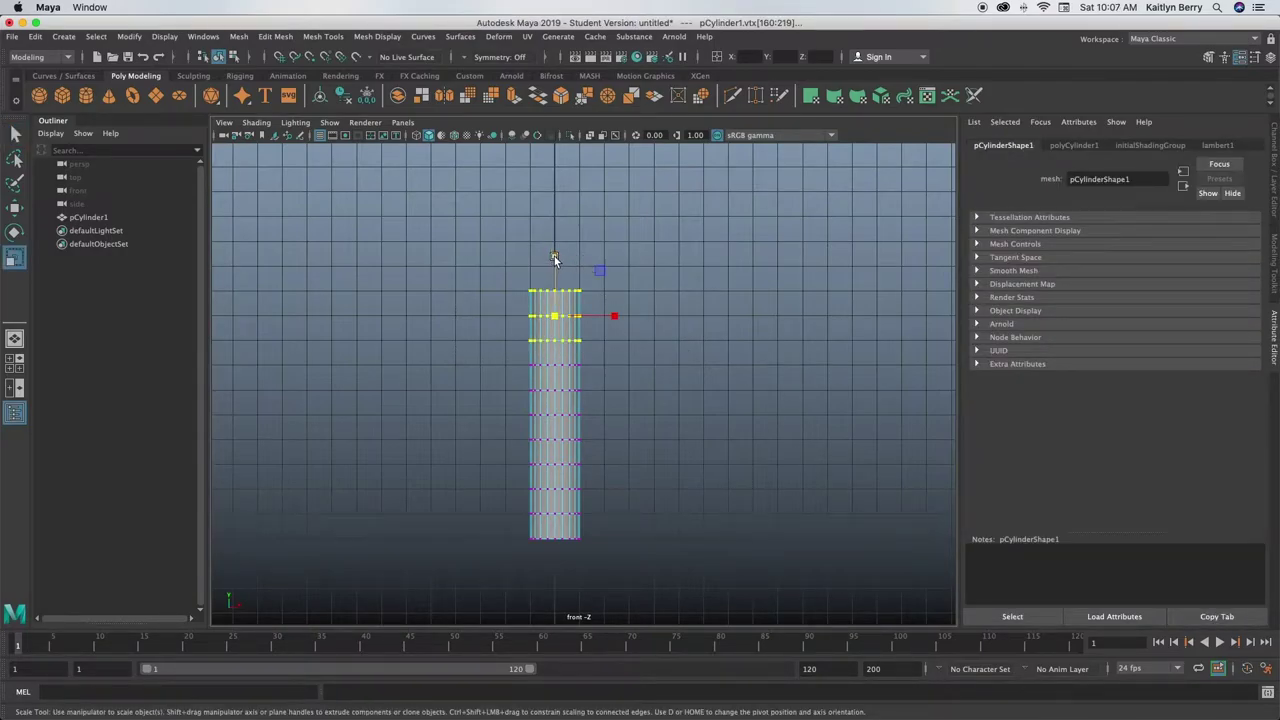
ctrl+drag(554, 256, 548, 298)
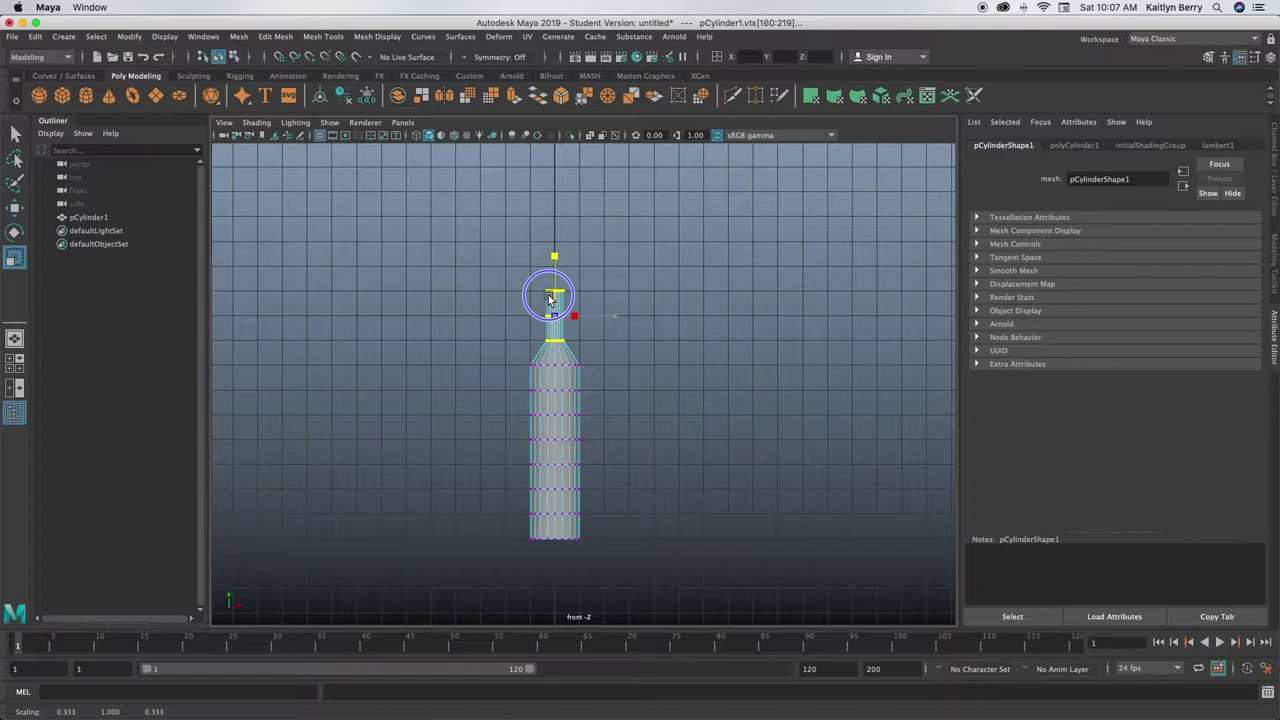
ctrl+drag(548, 298, 548, 298)
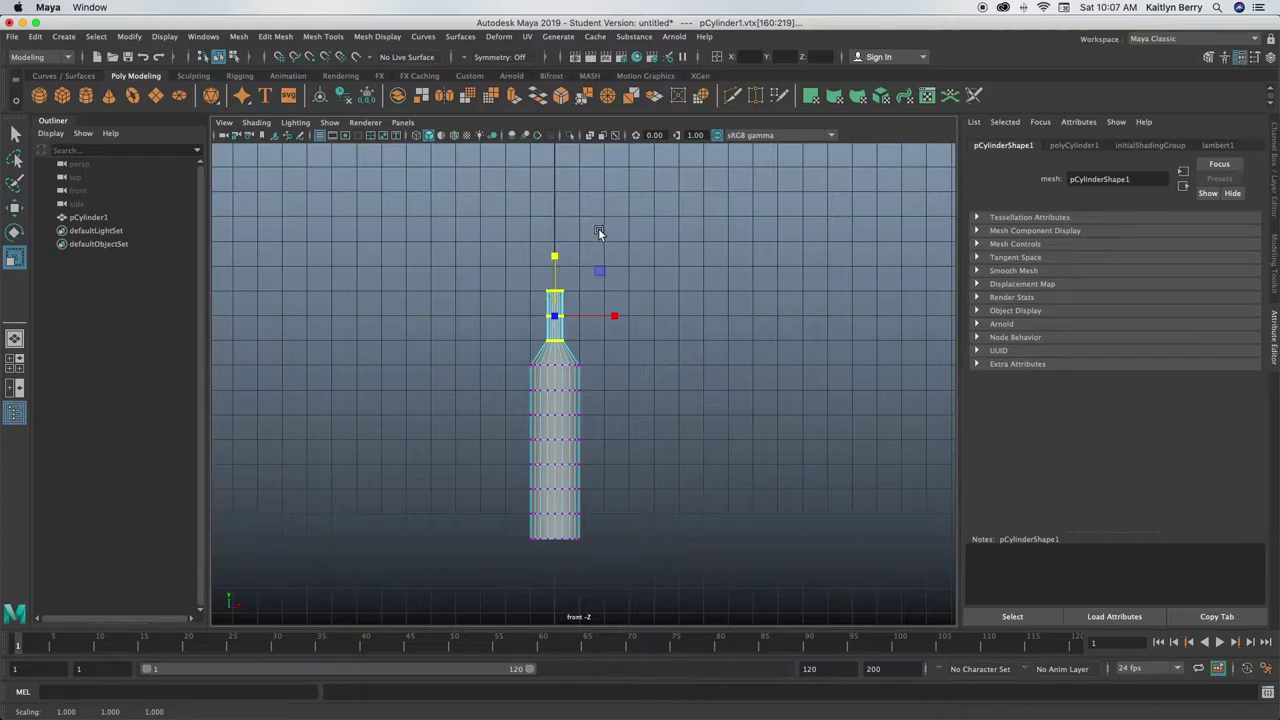
Insert an edge loop around the neck just below its top edge with the Multi-Cut tool
click(590, 238)
alt+right_drag(514, 284, 1045, 245)
alt+middle_drag(609, 271, 658, 450)
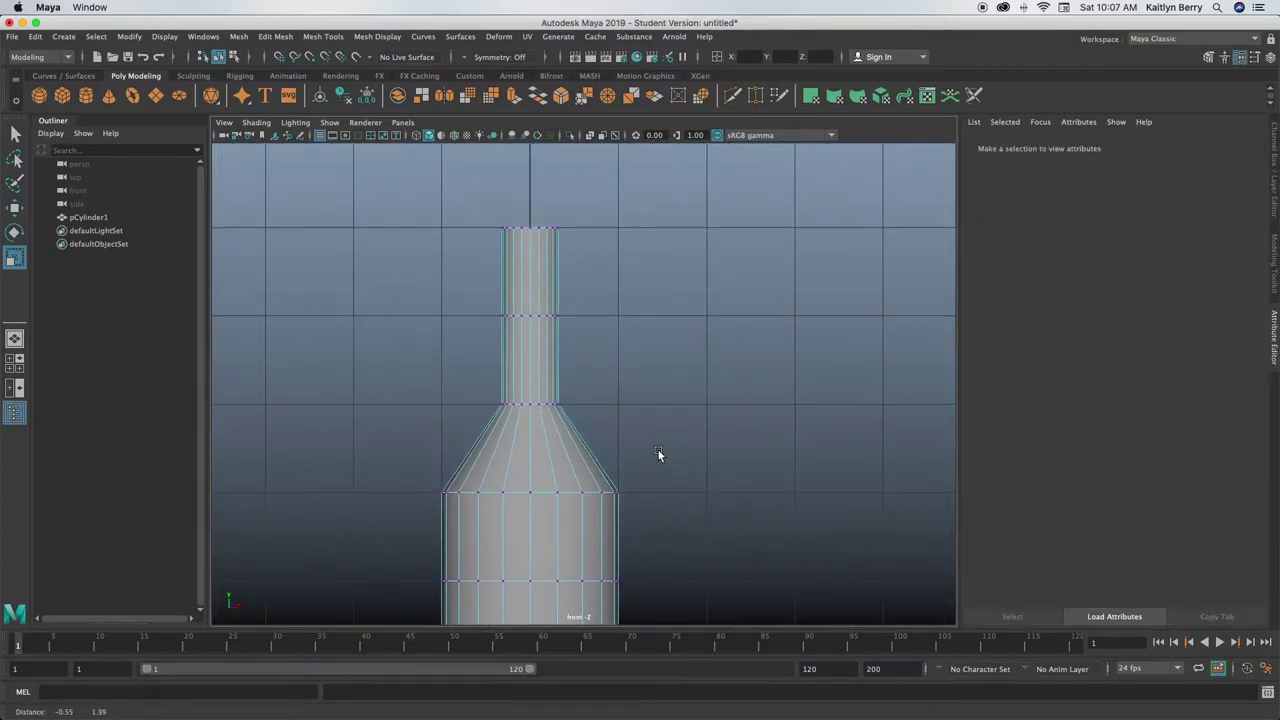
alt+middle_drag(567, 364, 595, 446)
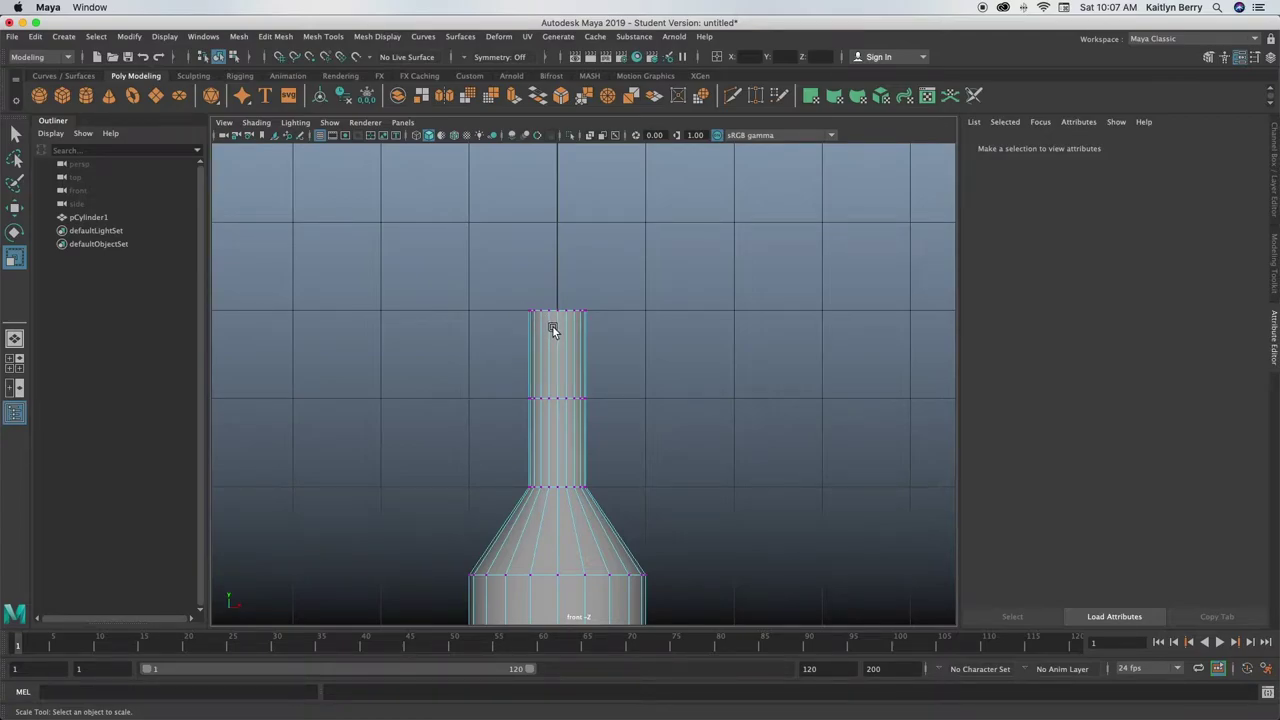
mouse_move(556, 327)
shift+right_down()
mouse_move(486, 328)
mouse_move(553, 328)
shift+right_up()
right_drag(553, 328, 491, 346)
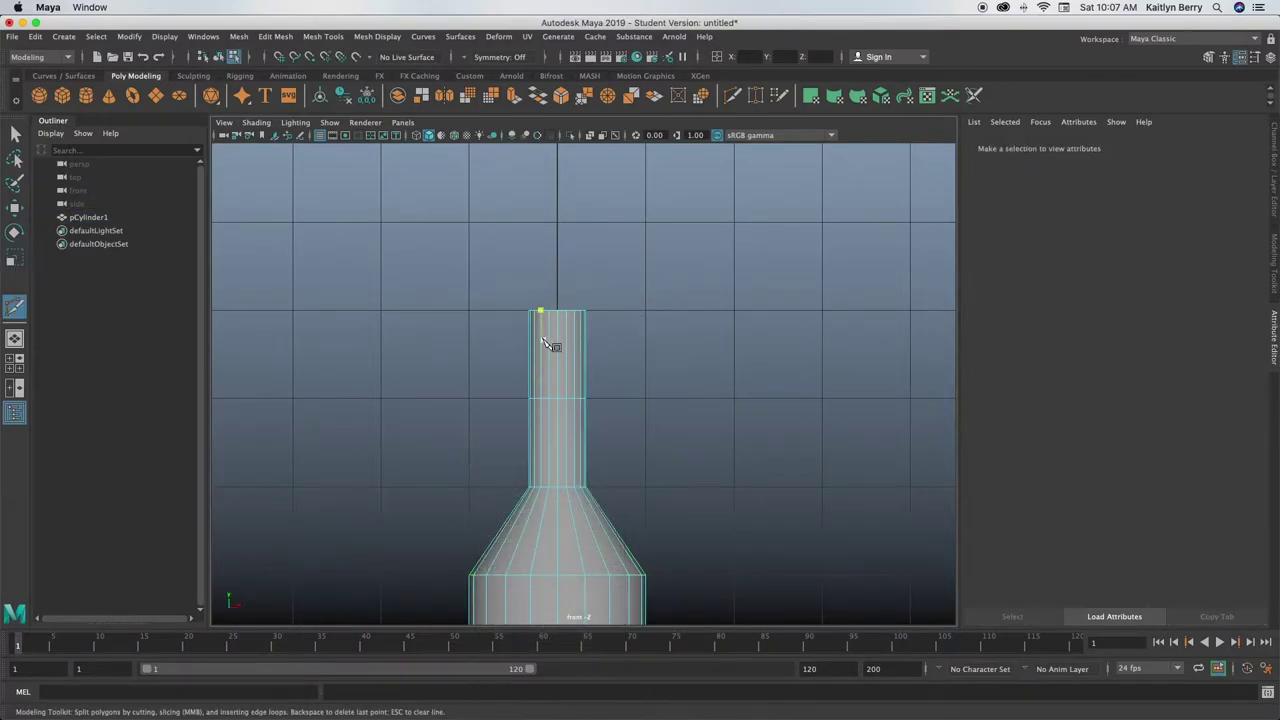
drag(560, 334, 563, 328)
right_drag(573, 336, 571, 337)
key(w)
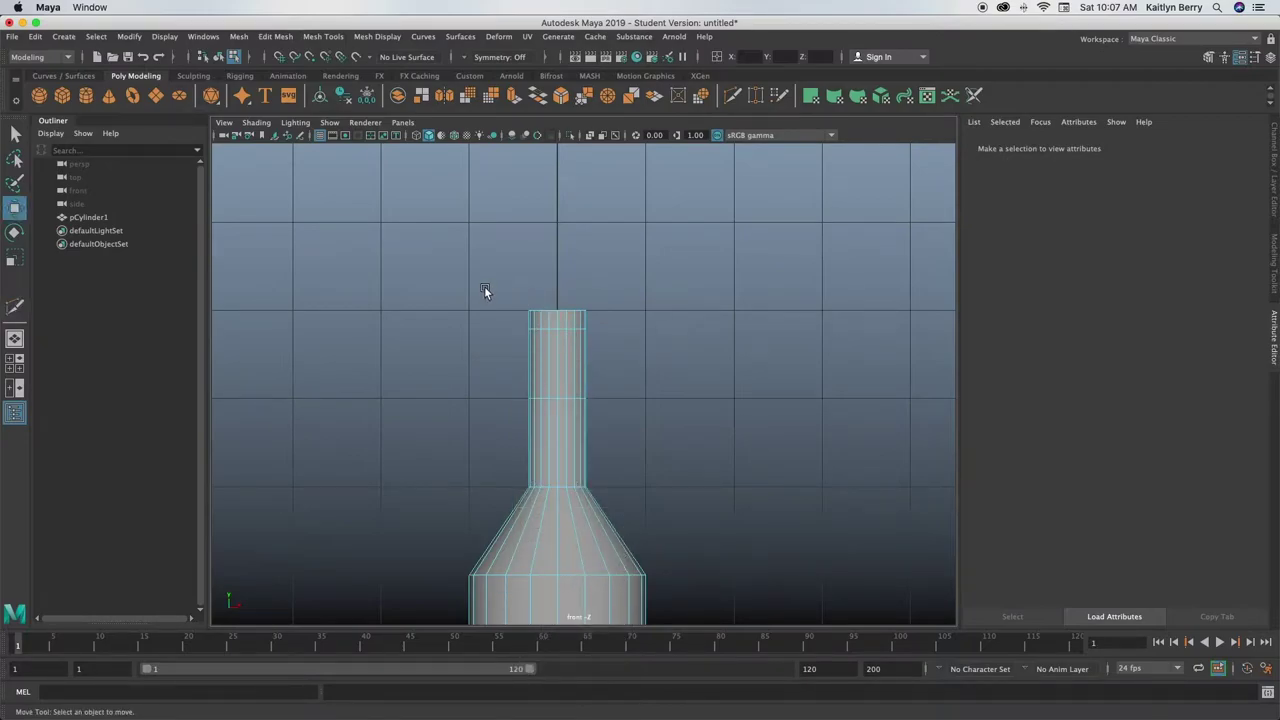
Extrude the top band and cap faces of the neck with a thickness of 0.1 to form the lip
key(q)
drag(484, 288, 650, 321)
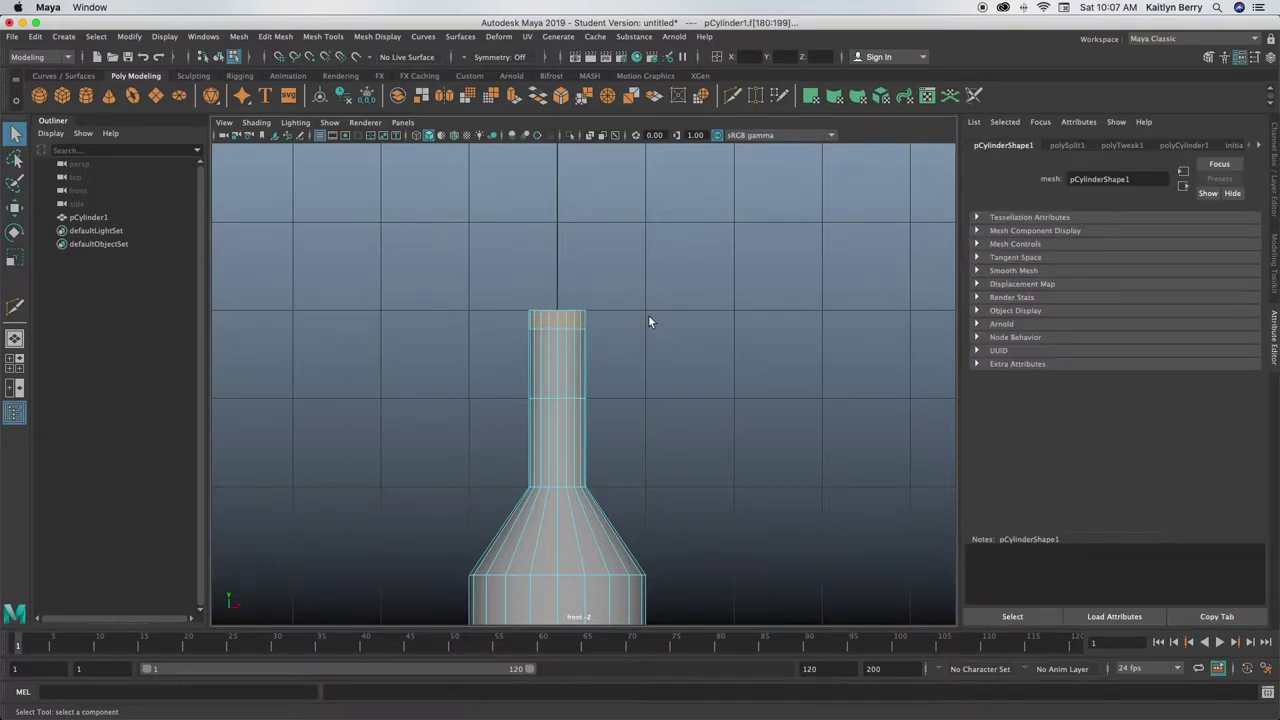
key(ctrl+e)
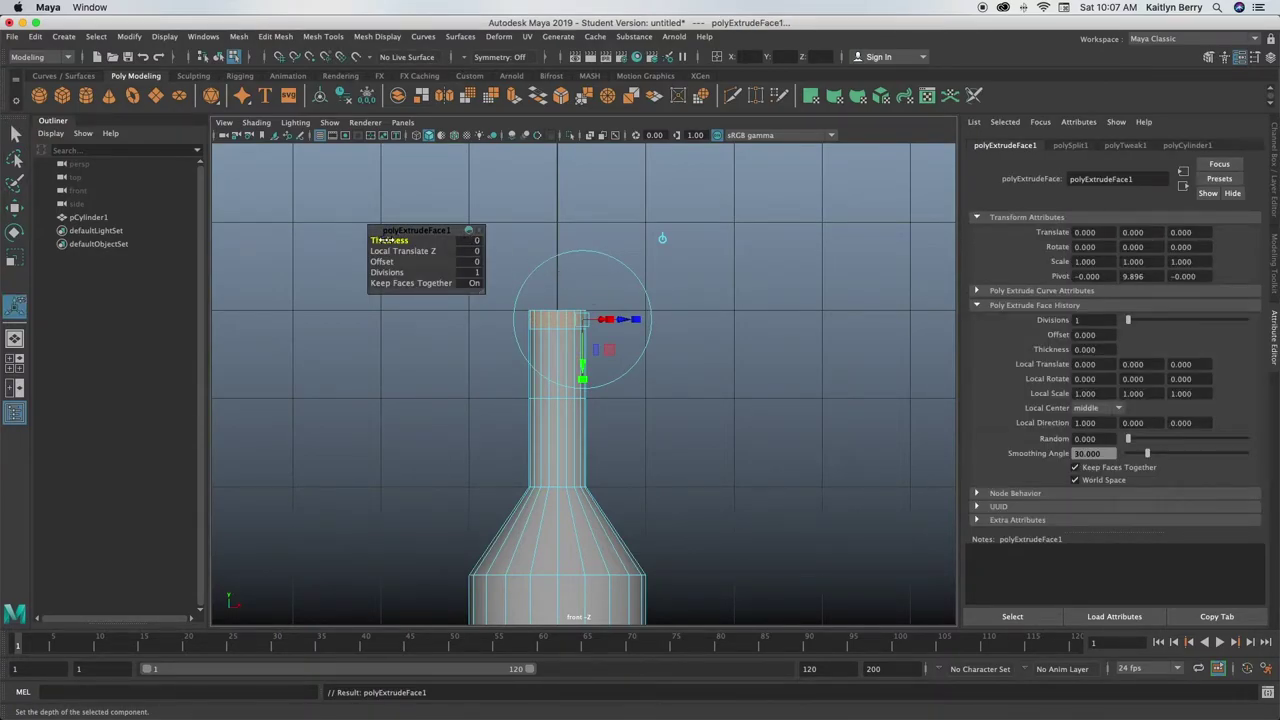
drag(388, 240, 391, 240)
In the perspective view, extrude the top cap faces of the lip with an offset of 0.1
alt+drag(593, 238, 588, 220)
key(space)
key(space)
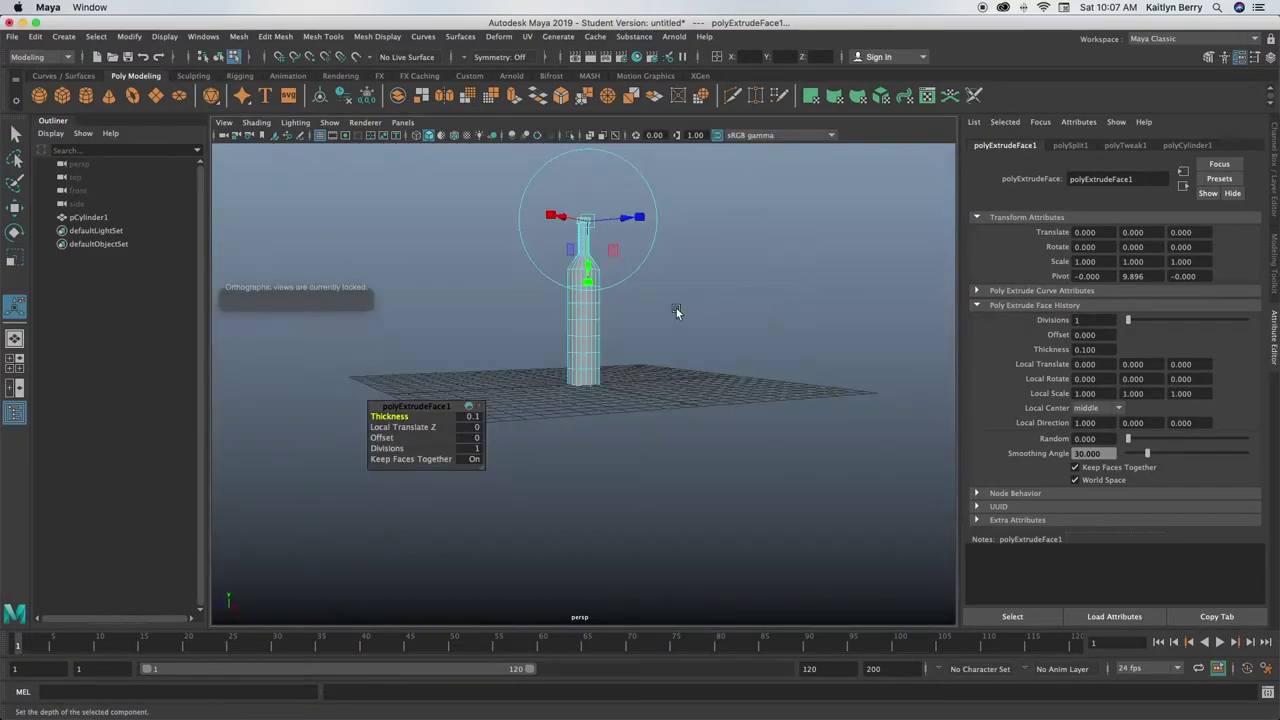
alt+drag(610, 273, 651, 289)
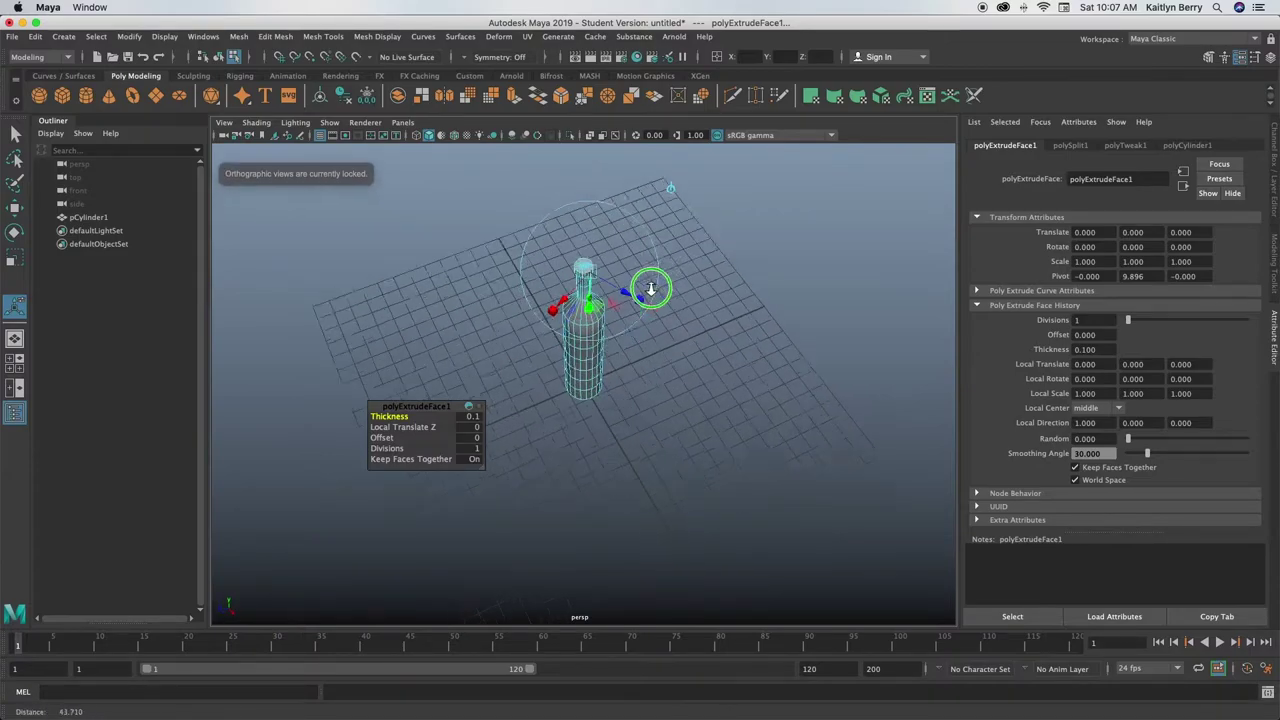
scroll(649, 235, up, 5)
alt+drag(649, 234, 606, 466)
scroll(620, 431, up, 4)
alt+middle_drag(620, 431, 646, 440)
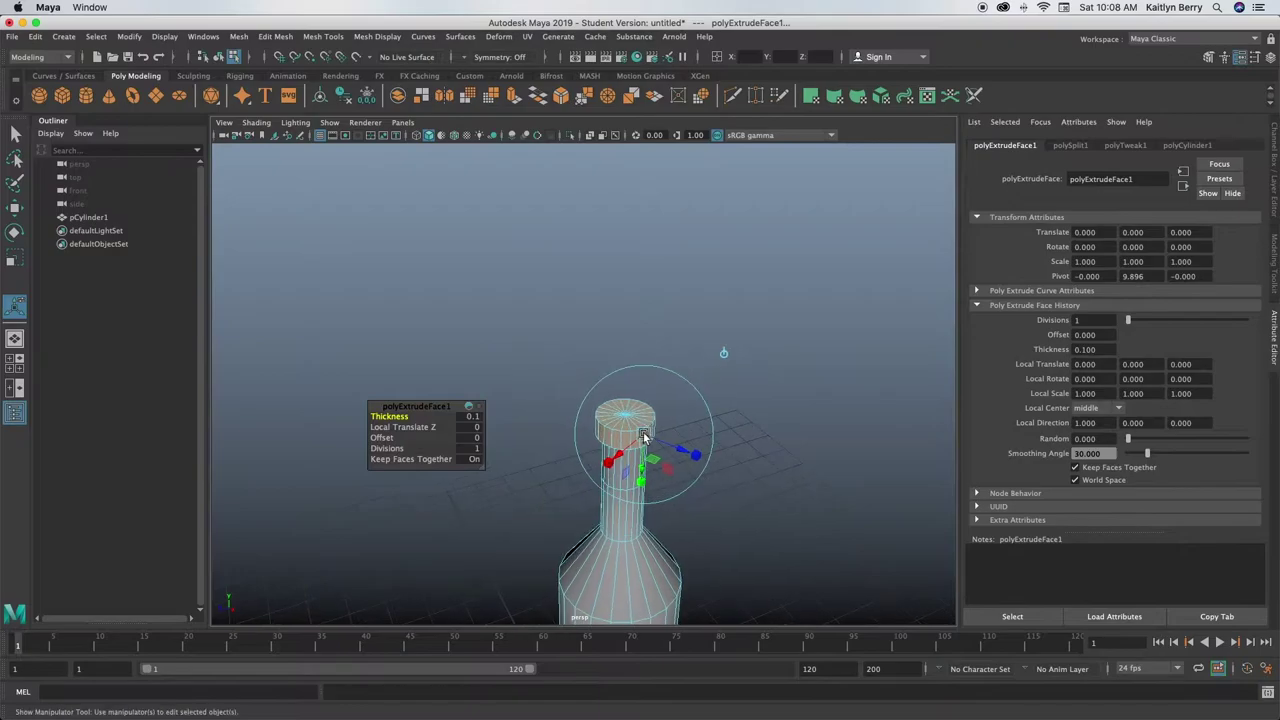
scroll(757, 424, up, 5)
click(695, 386)
right_drag(666, 430, 677, 378)
drag(682, 437, 636, 432)
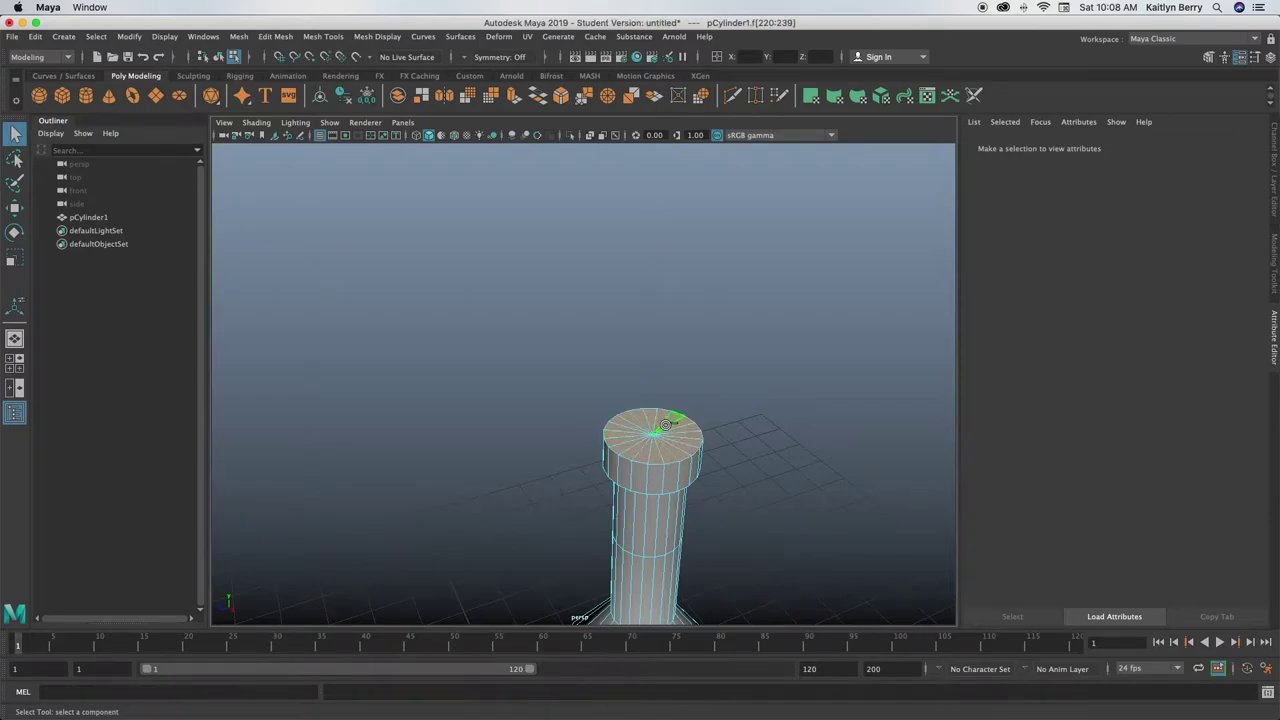
key(ctrl+e)
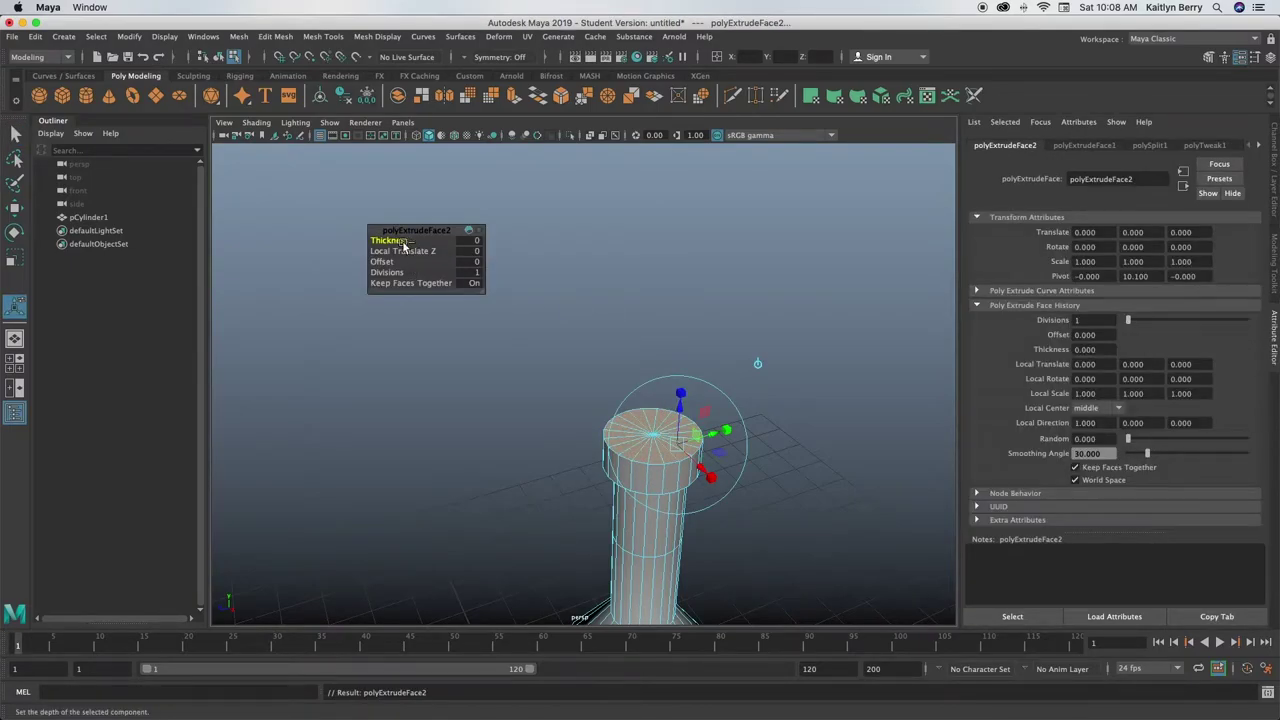
drag(389, 261, 397, 260)
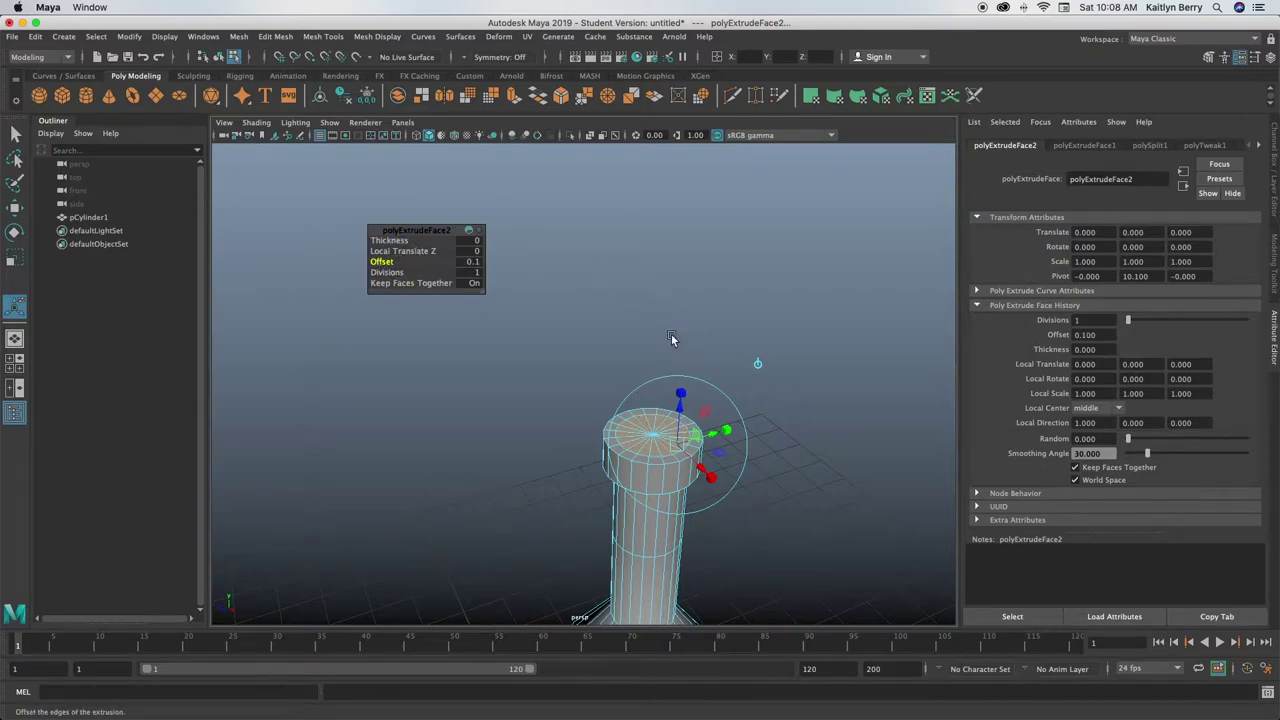
Extrude the inset cap faces again and raise them with a Local Translate Z of 0.1
key(ctrl+e)
click(402, 251)
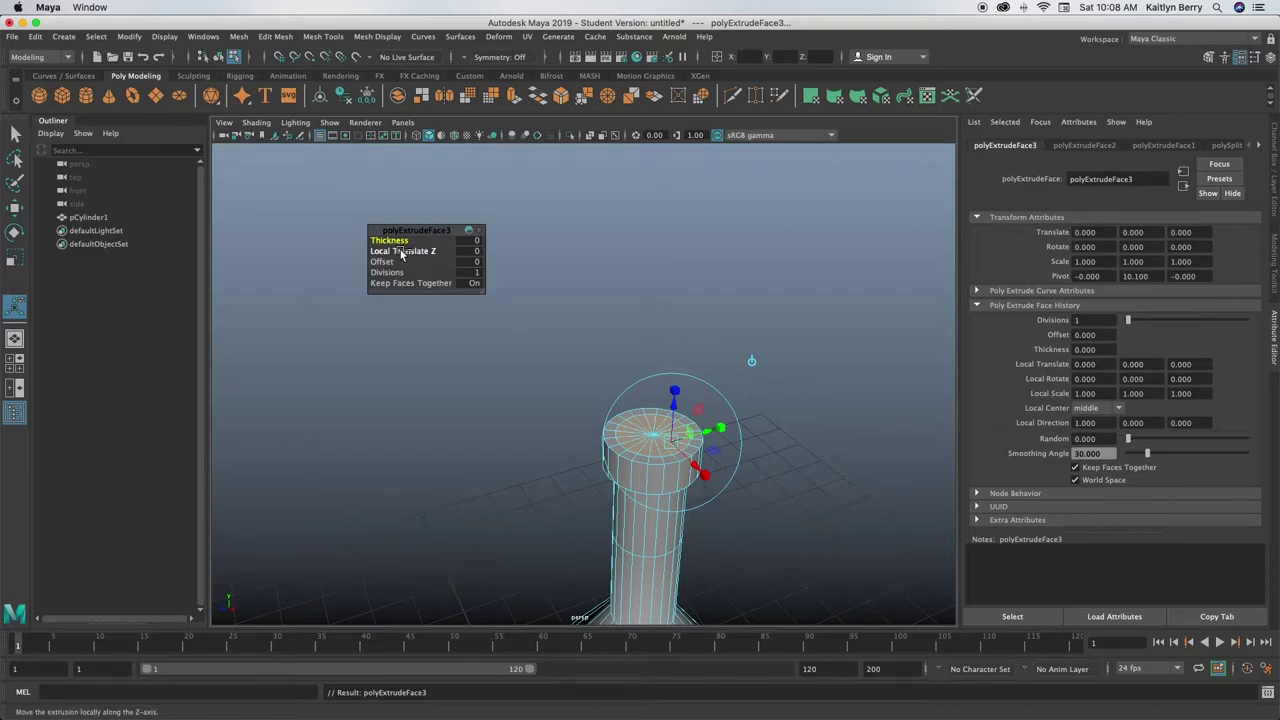
drag(403, 250, 406, 250)
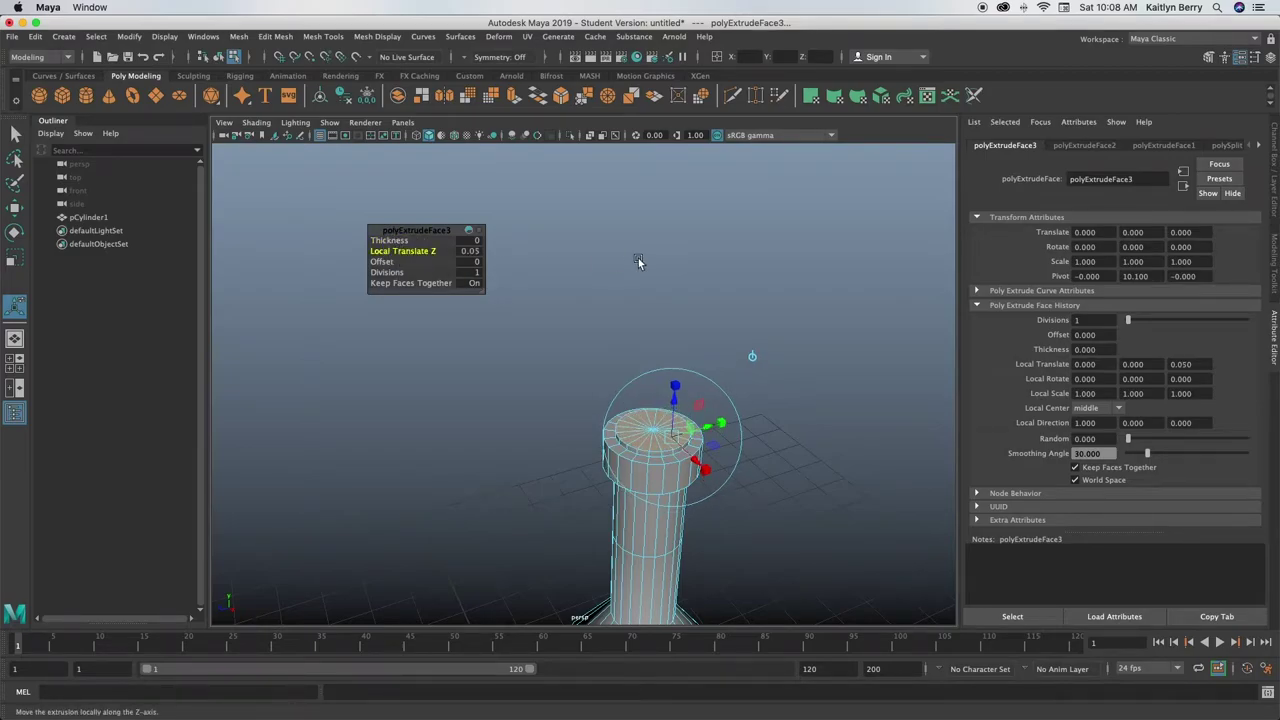
drag(421, 250, 442, 250)
Delete the cap faces on top of the neck to open the bottle's mouth
alt+drag(741, 298, 652, 304)
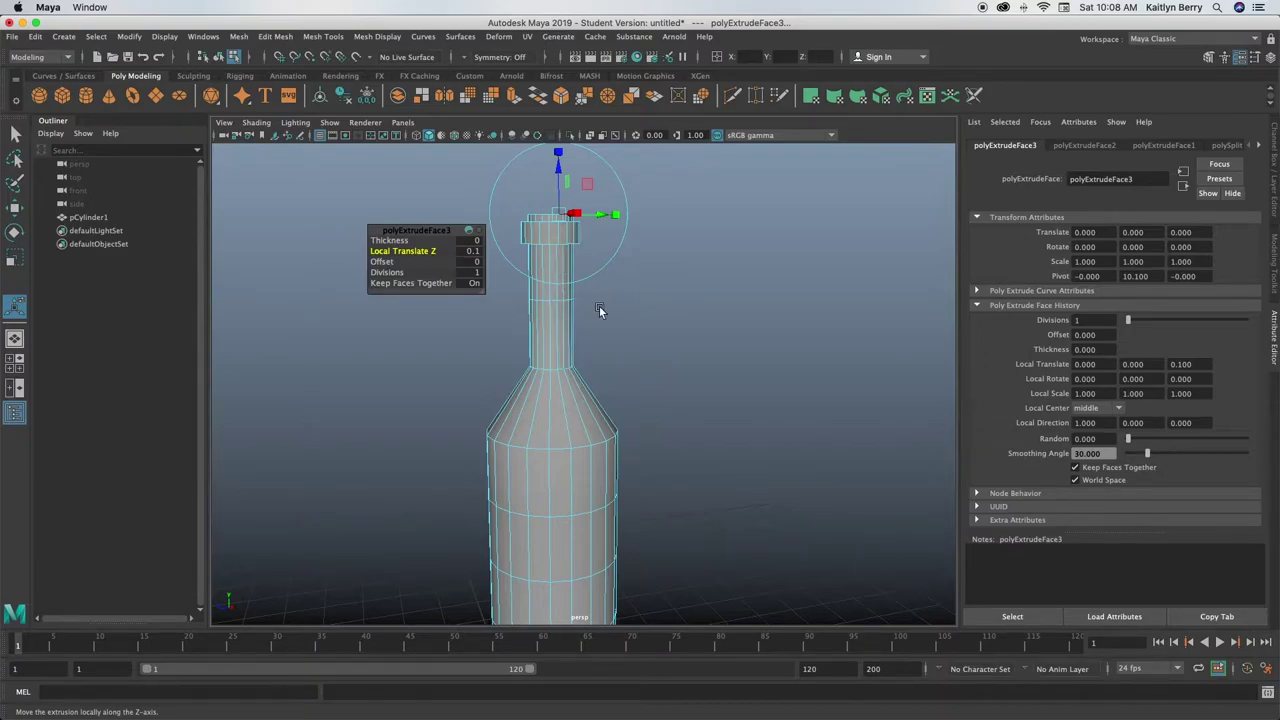
alt+drag(592, 291, 658, 412)
click(660, 416)
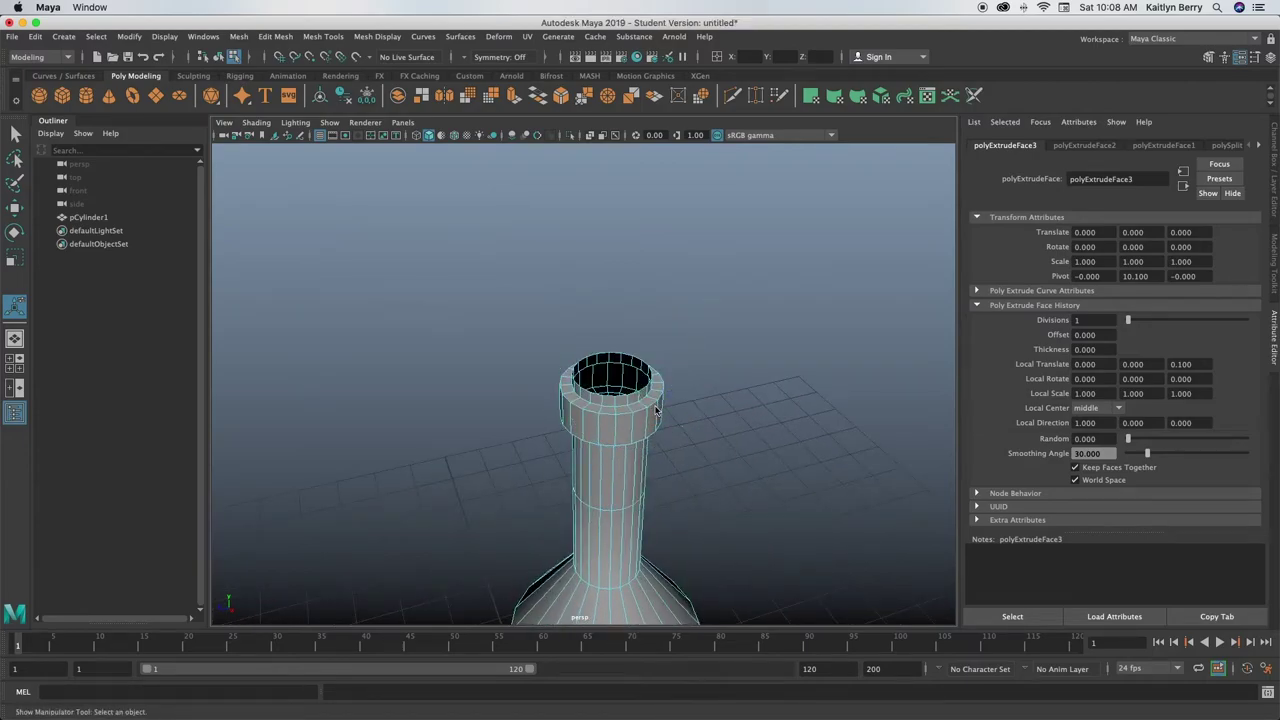
Select the whole bottle as an object and extrude it outward with the Thickness setting to give the walls depth
right_drag(660, 418, 679, 308)
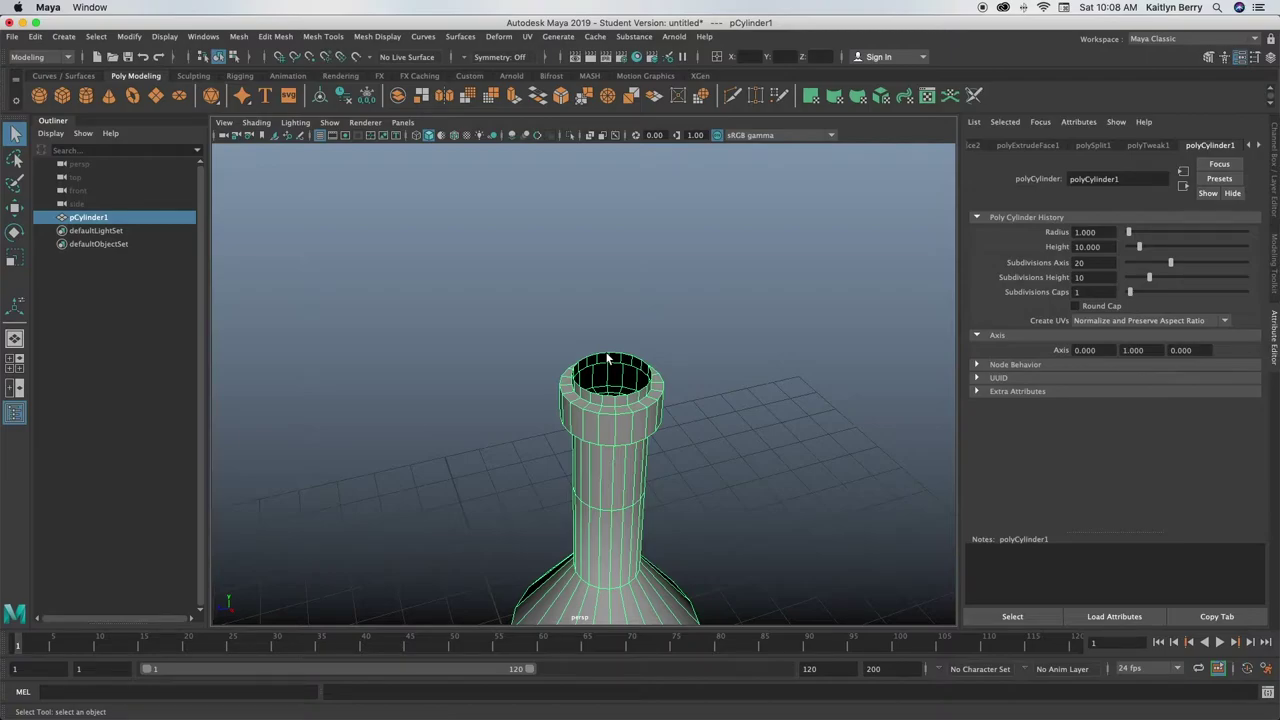
key(ctrl+e)
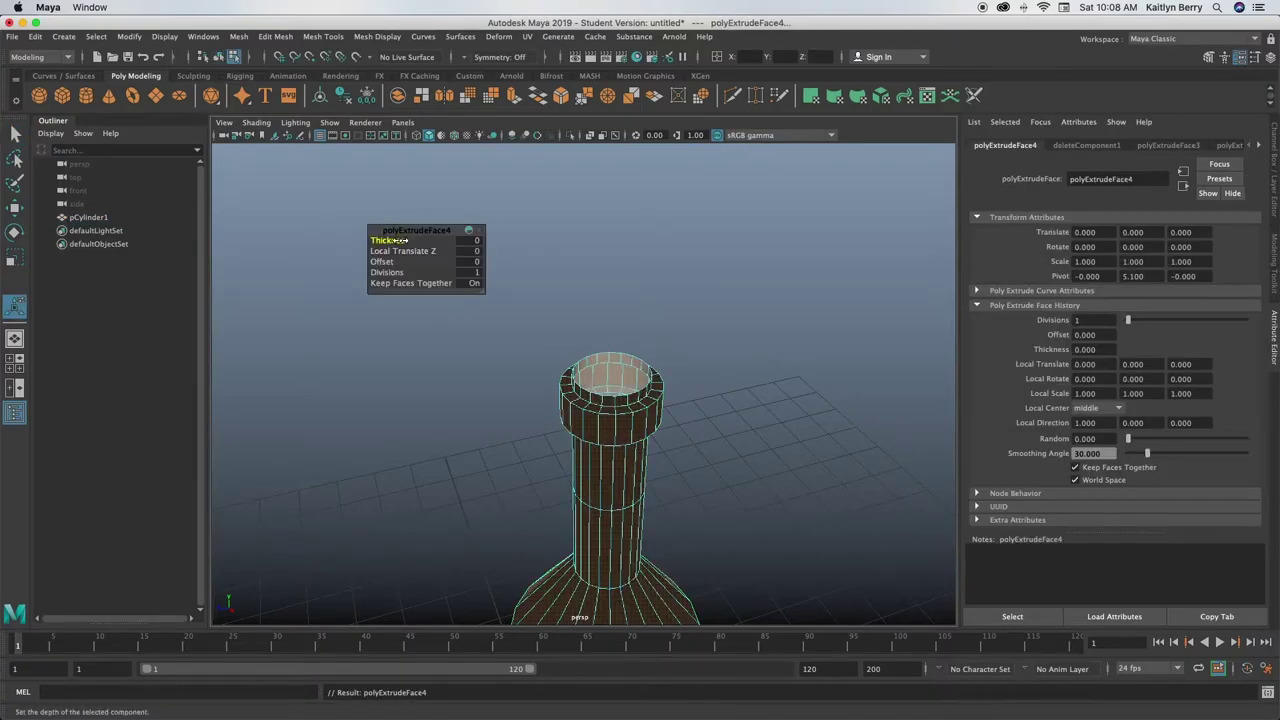
click(390, 240)
drag(400, 240, 403, 240)
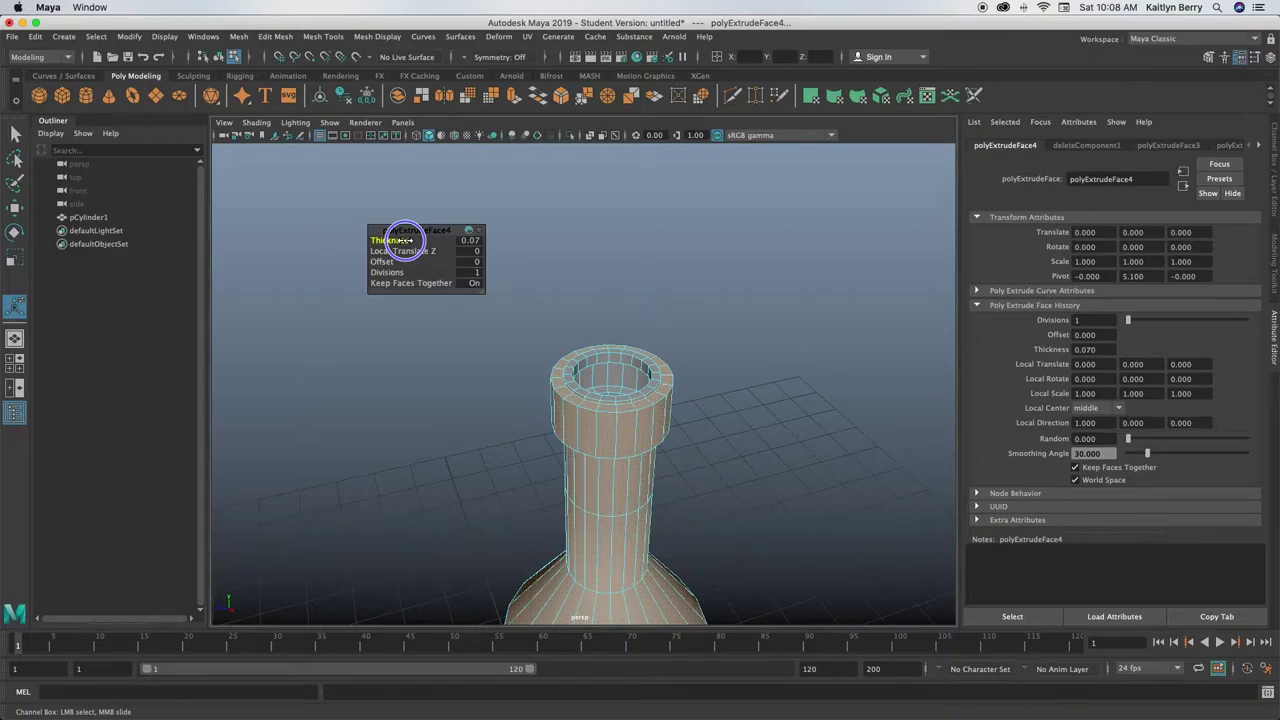
click(716, 292)
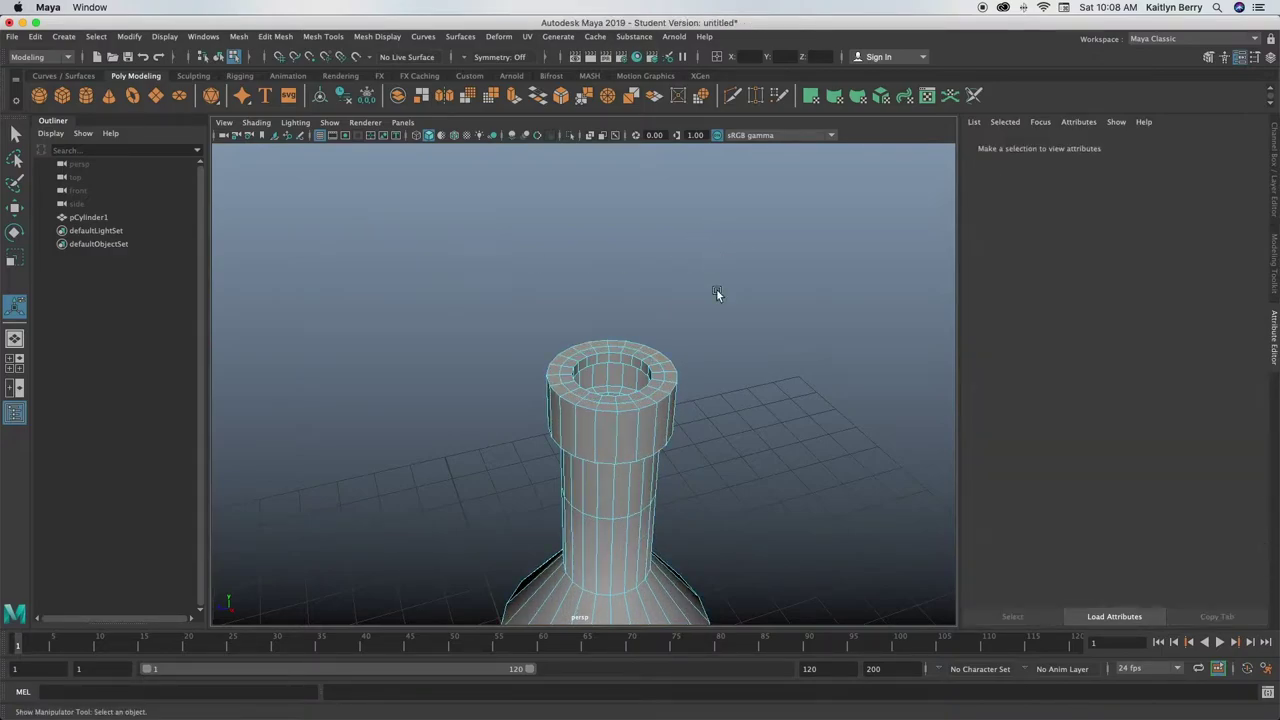
Select the inner ring of faces on top of the bottle's lip and extrude it upward with the Thickness setting
alt+drag(722, 418, 722, 393)
scroll(700, 391, down, 5)
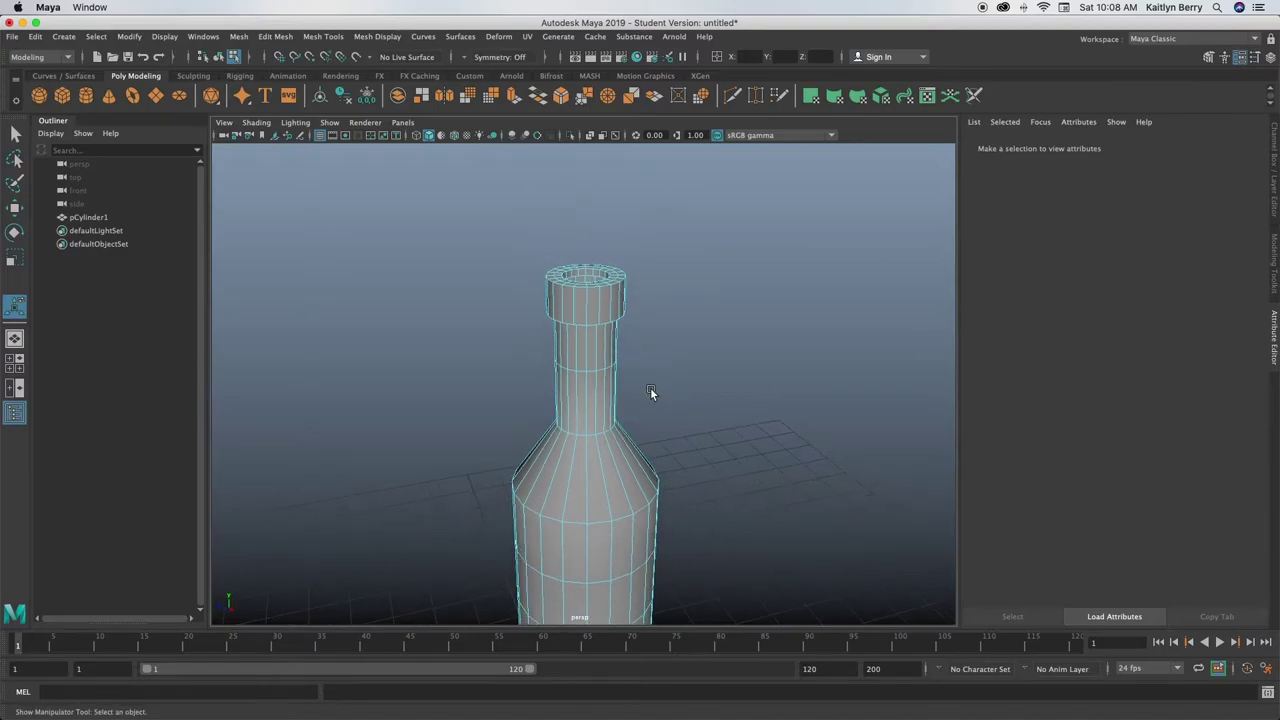
alt+drag(649, 389, 535, 461)
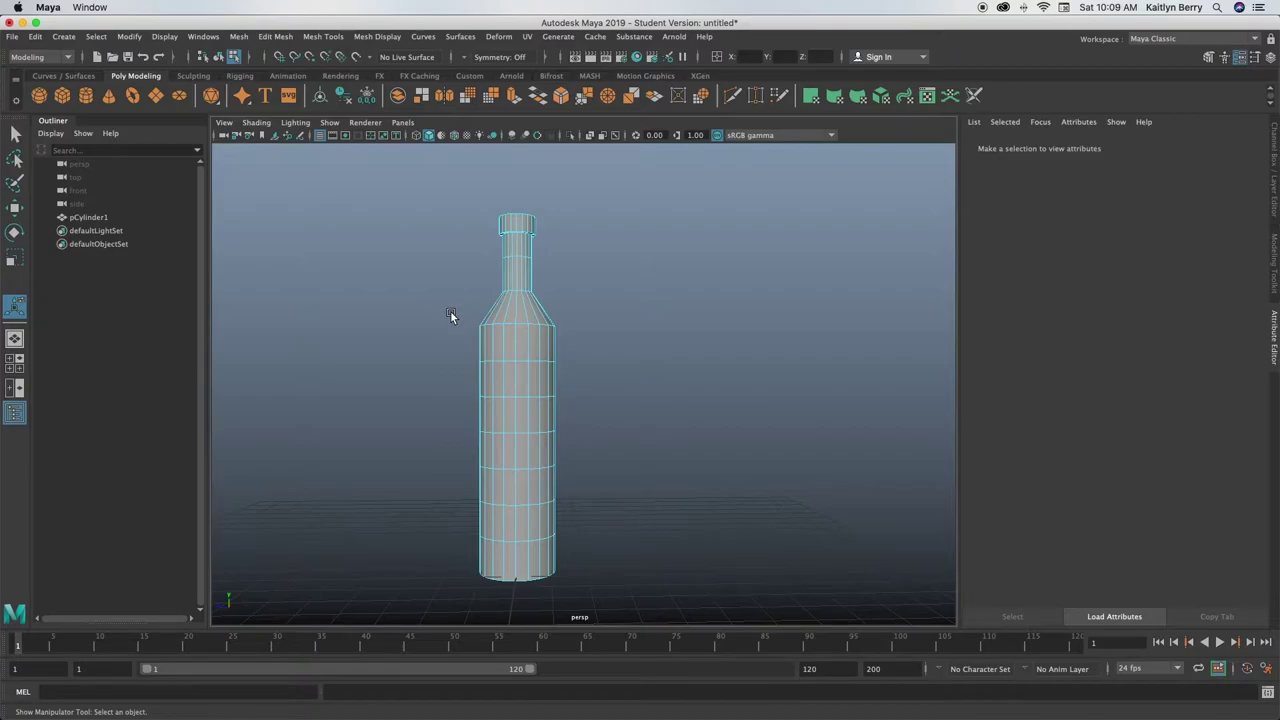
alt+drag(450, 315, 492, 300)
alt+right_drag(492, 300, 785, 310)
alt+middle_drag(485, 308, 511, 355)
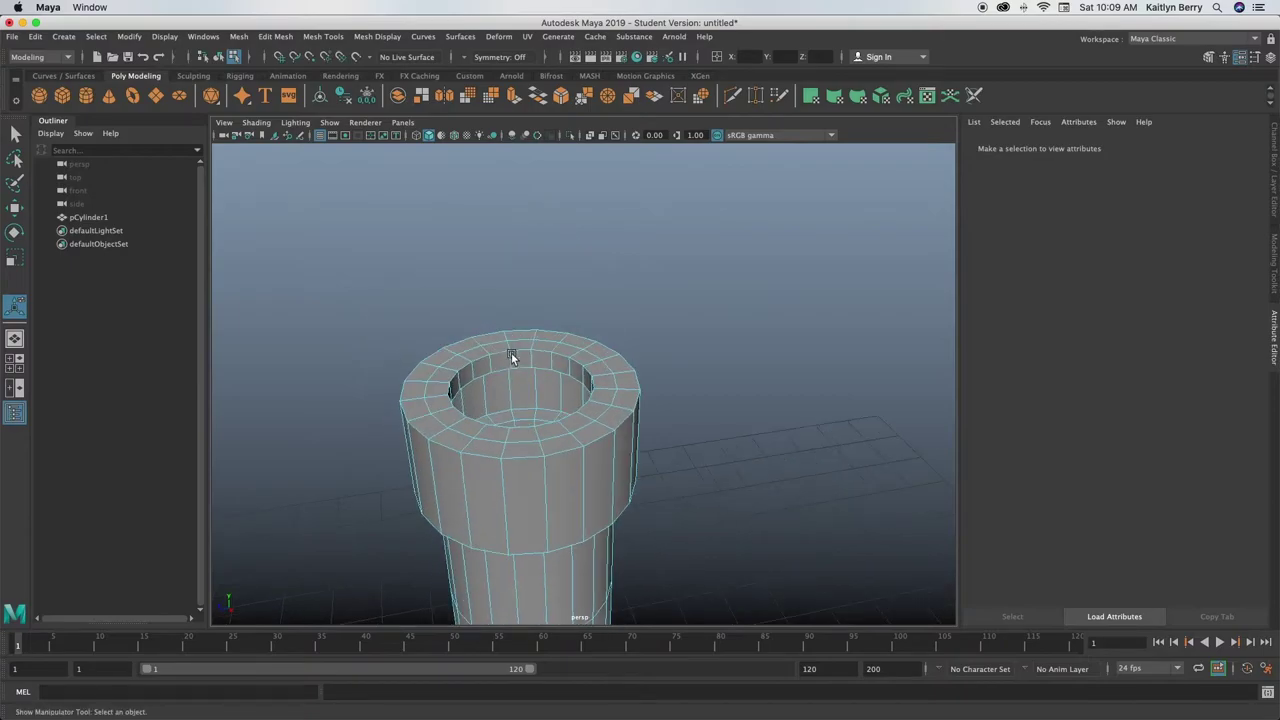
key(q)
double_click(578, 352)
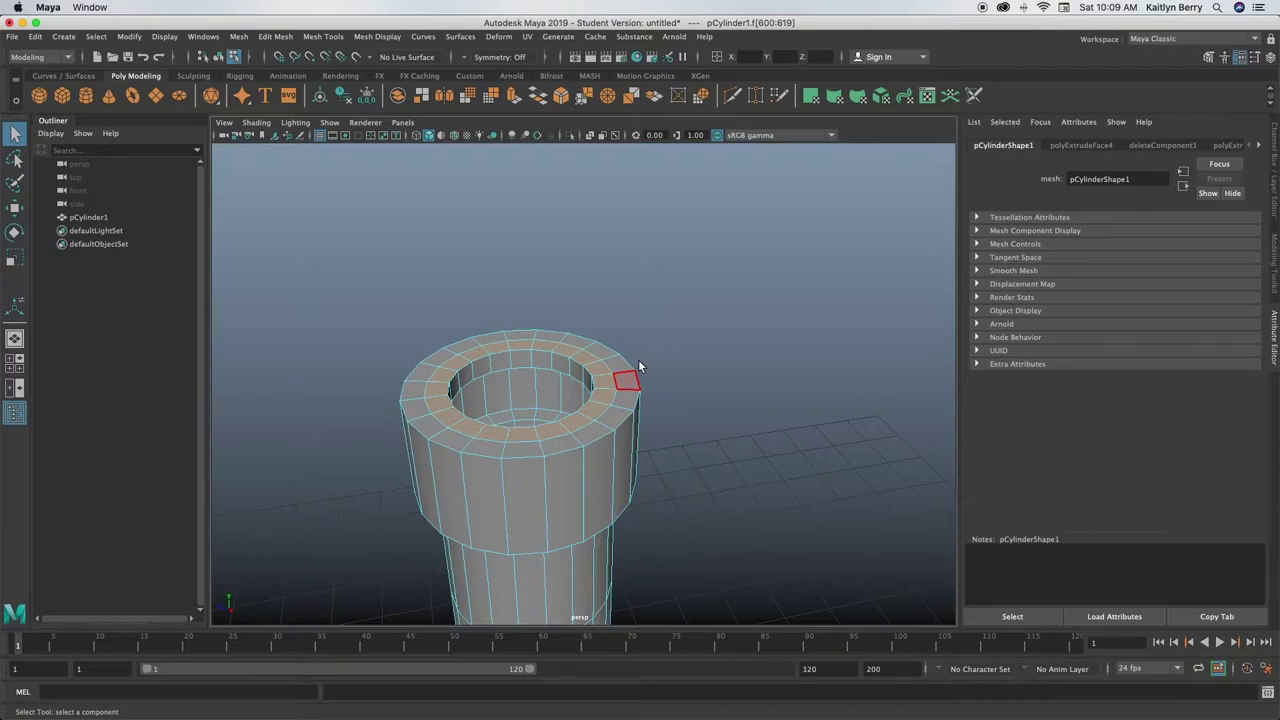
key(ctrl+e)
click(392, 239)
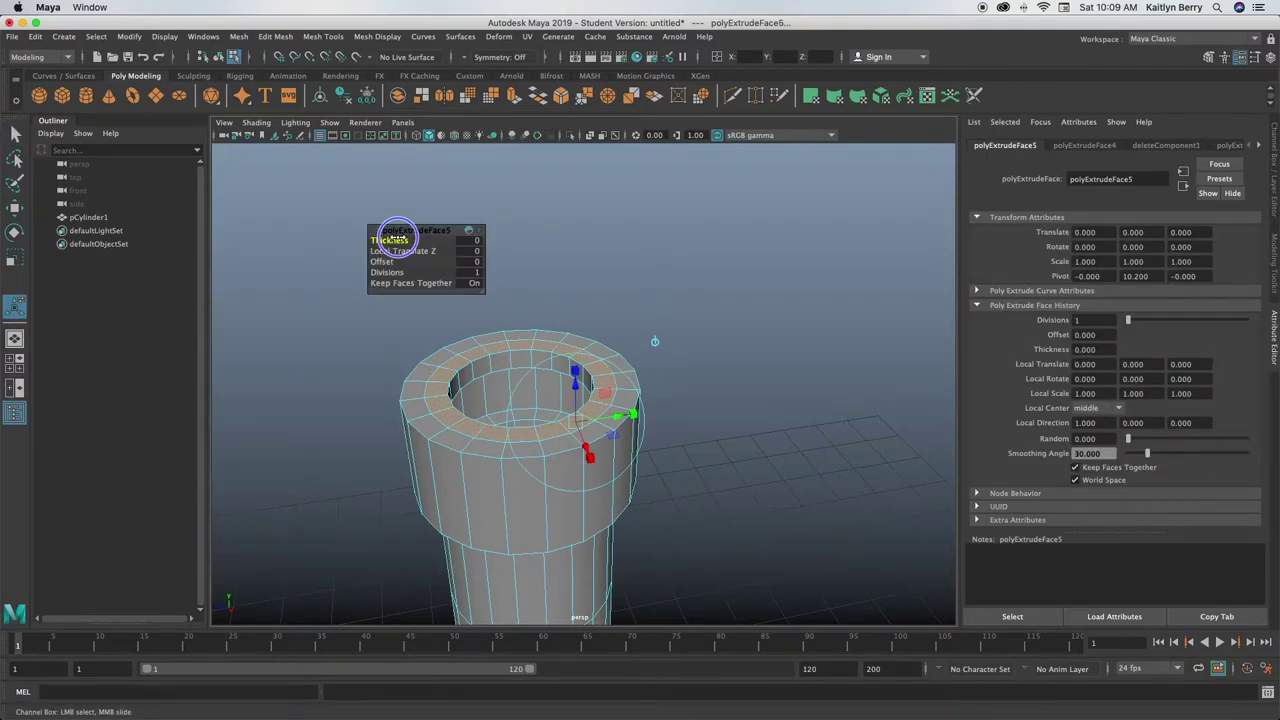
middle_drag(396, 235, 408, 240)
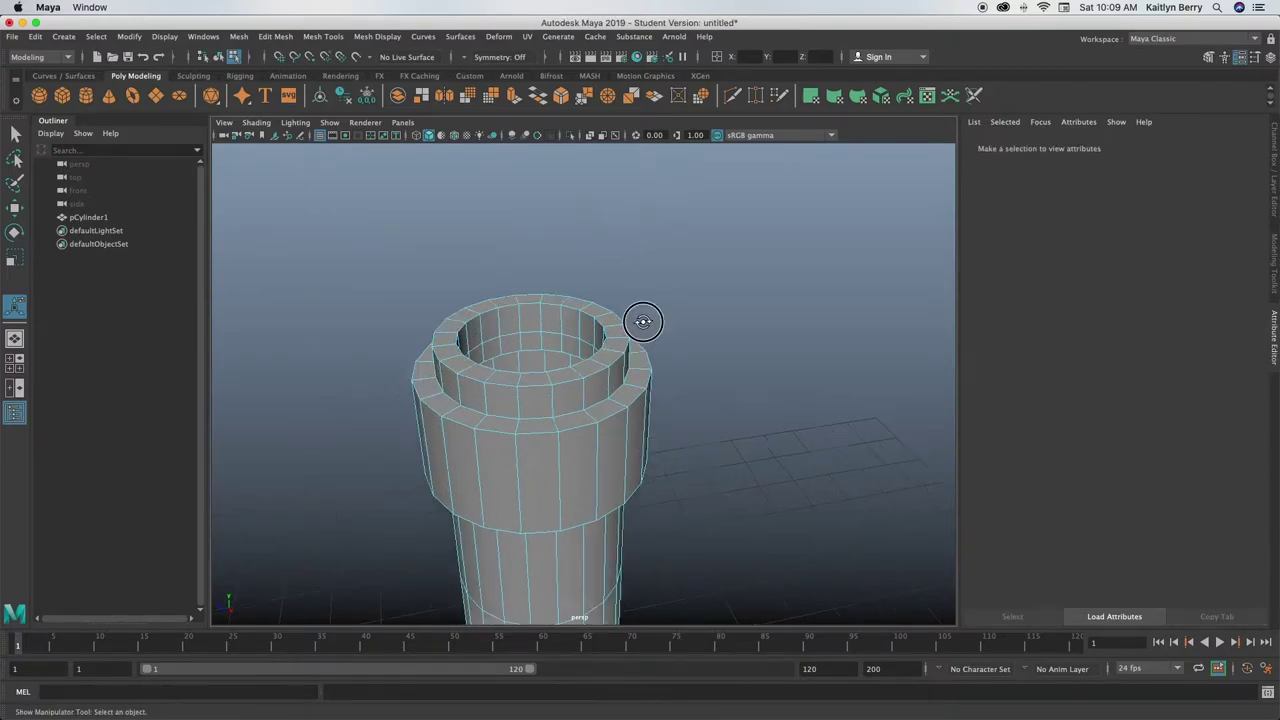
alt+drag(643, 320, 571, 300)
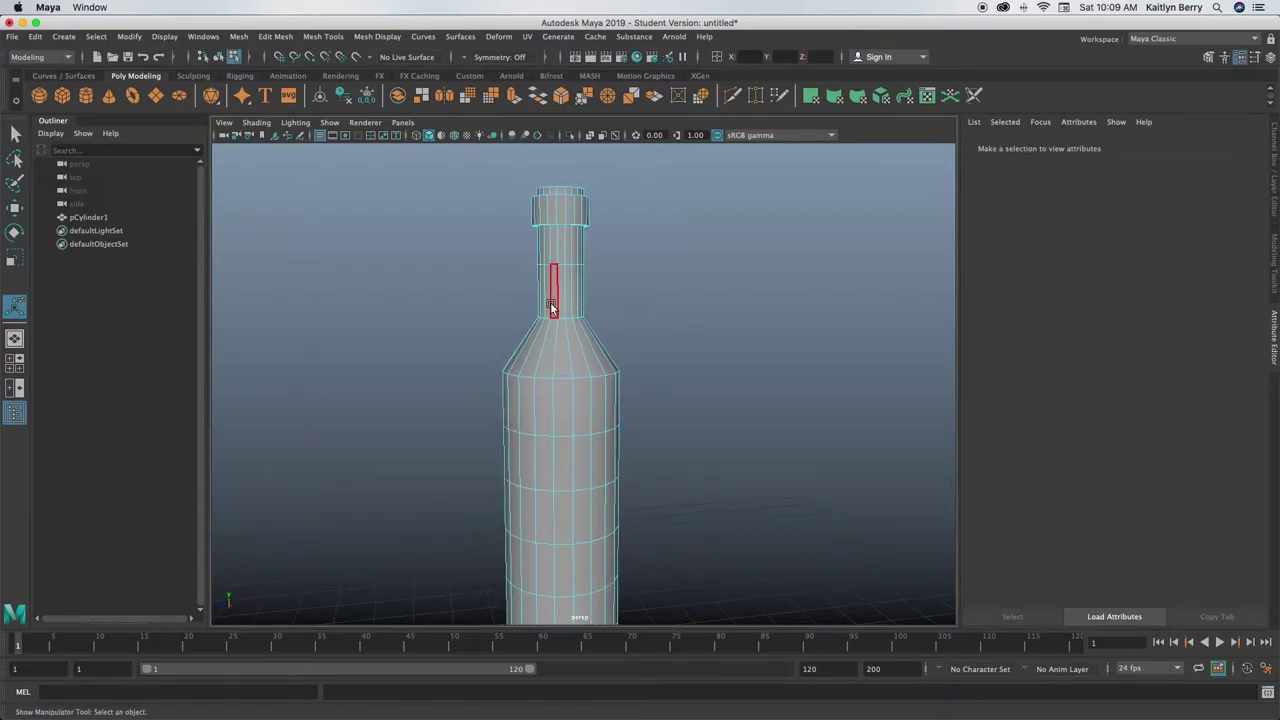
In the front view, select the vertices along the outer bottom edge and scale them outward slightly in width and depth
key(space)
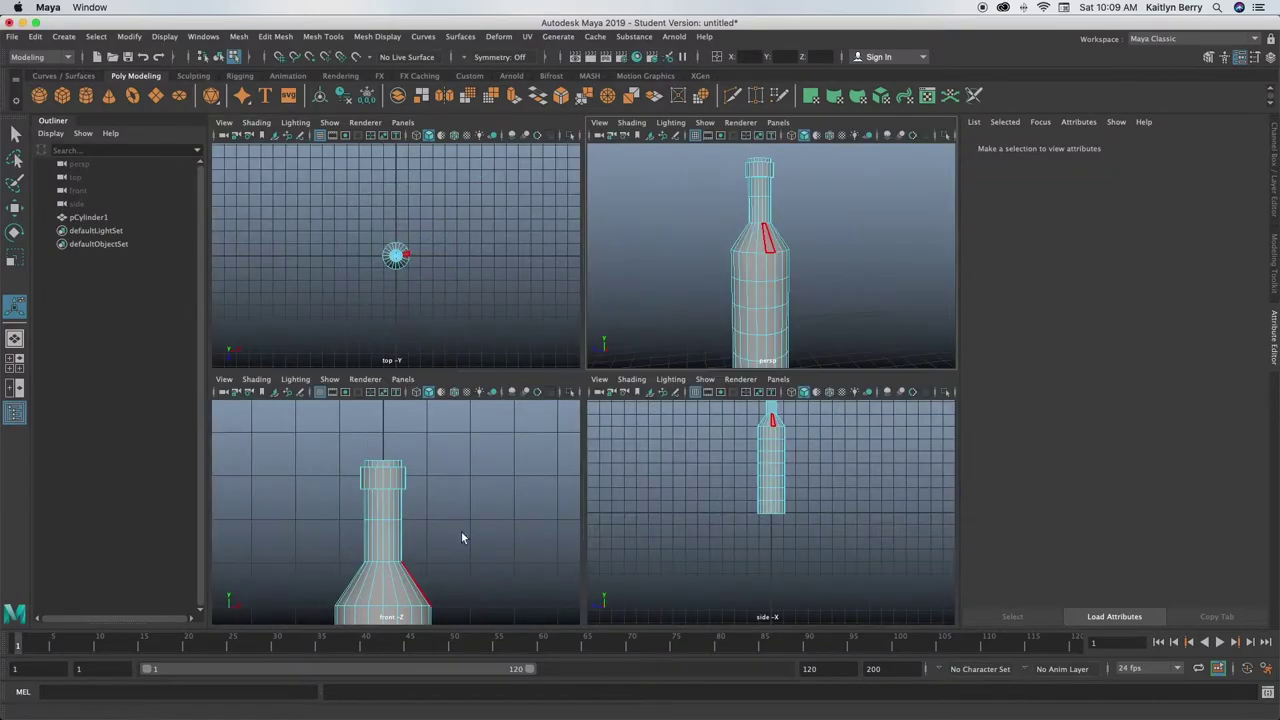
key(space)
alt+right_drag(709, 416, 658, 431)
alt+middle_drag(658, 431, 669, 240)
alt+right_drag(725, 285, 541, 338)
drag(511, 497, 733, 540)
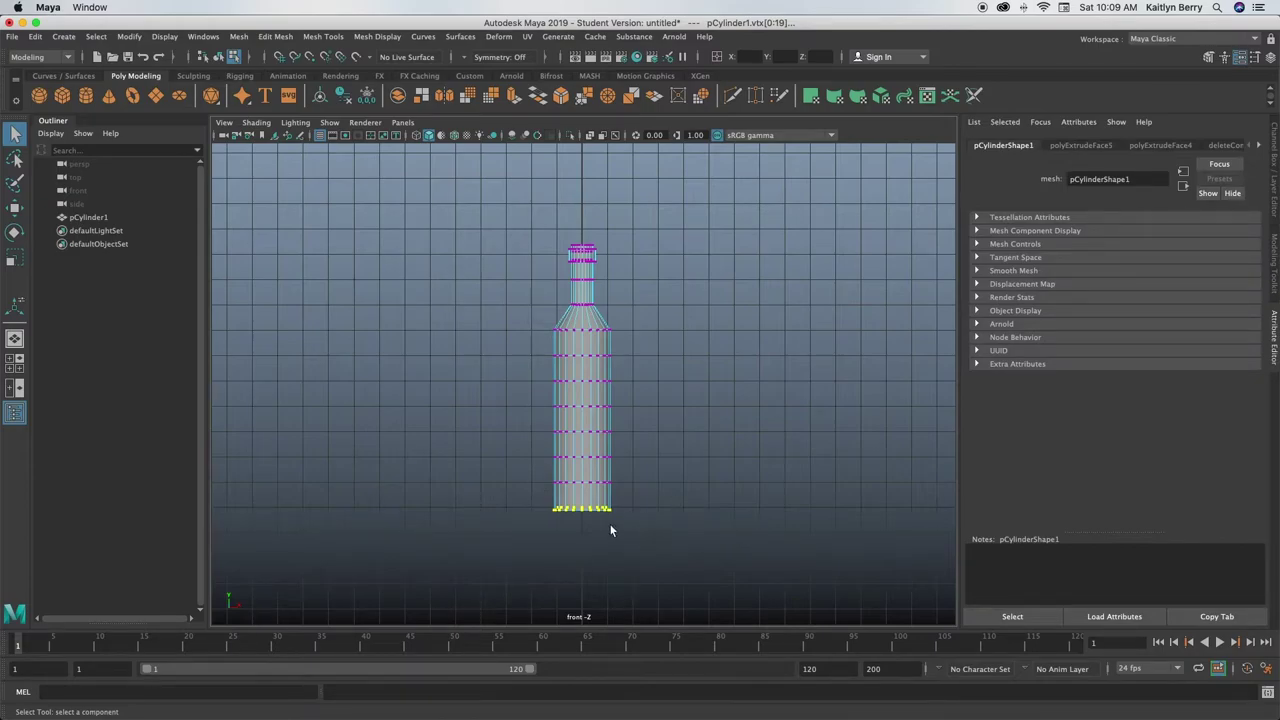
scroll(611, 530, up, 6)
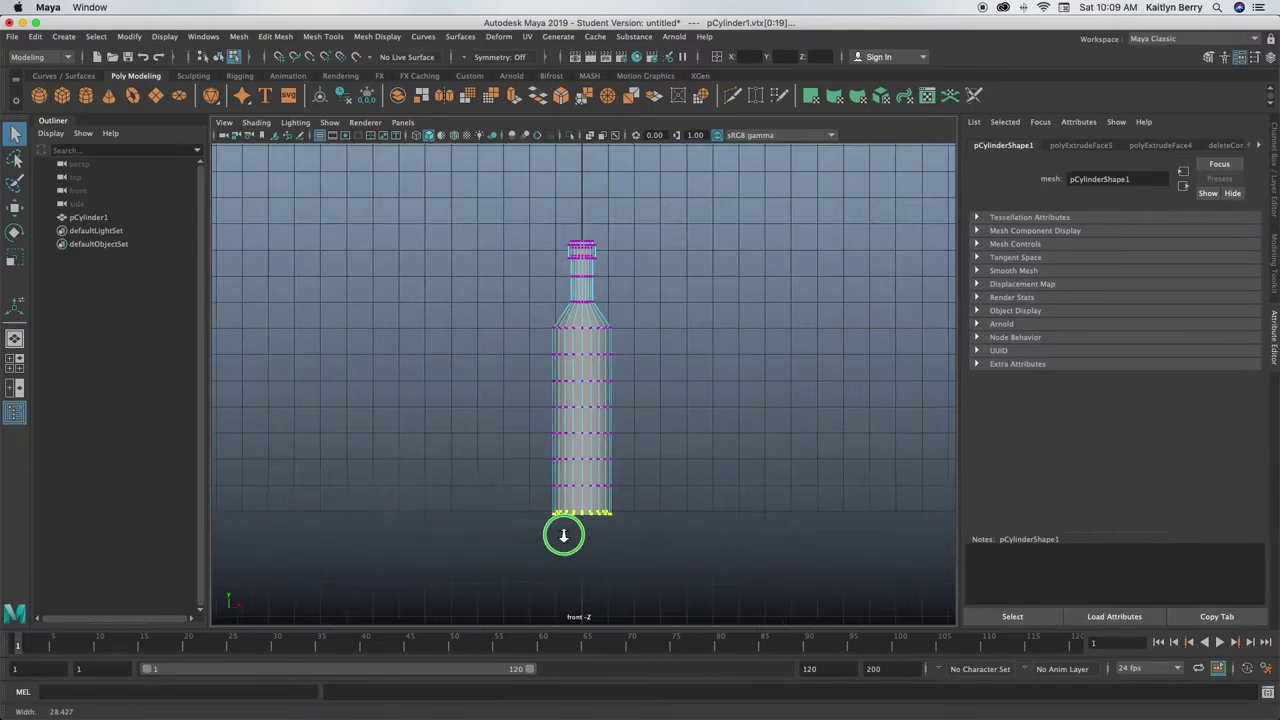
click(656, 428)
drag(415, 410, 360, 573)
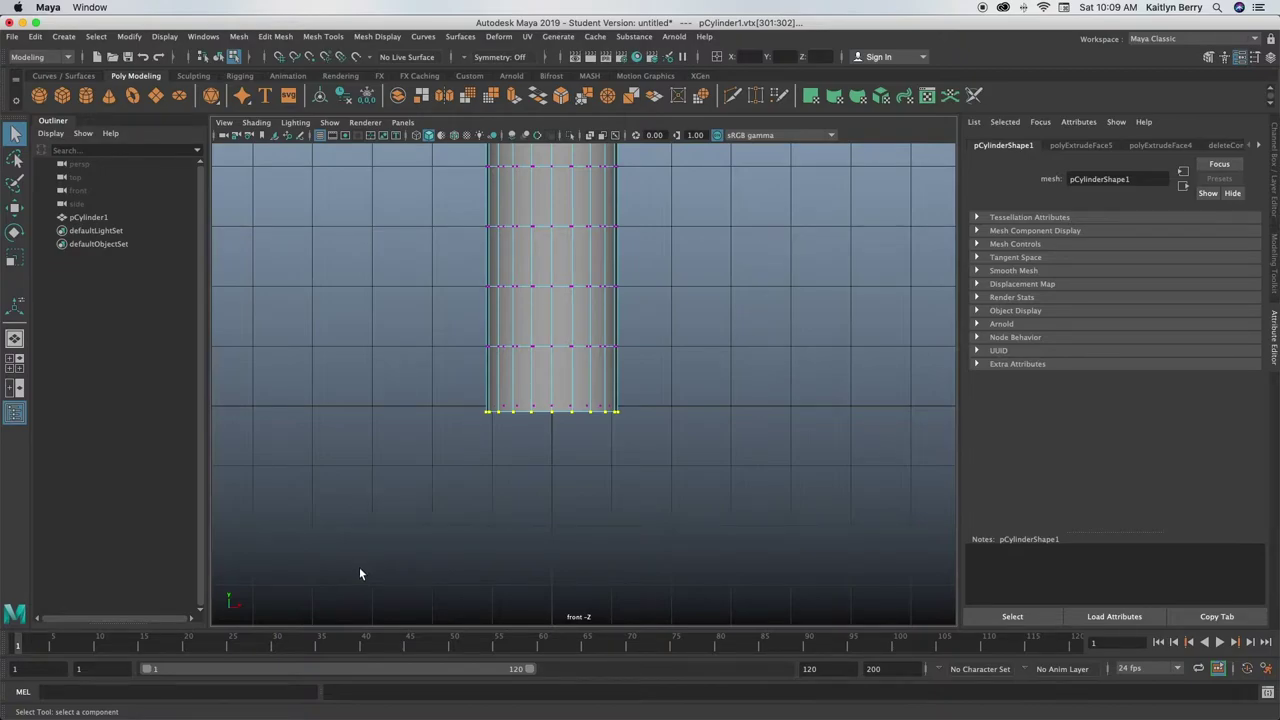
key(r)
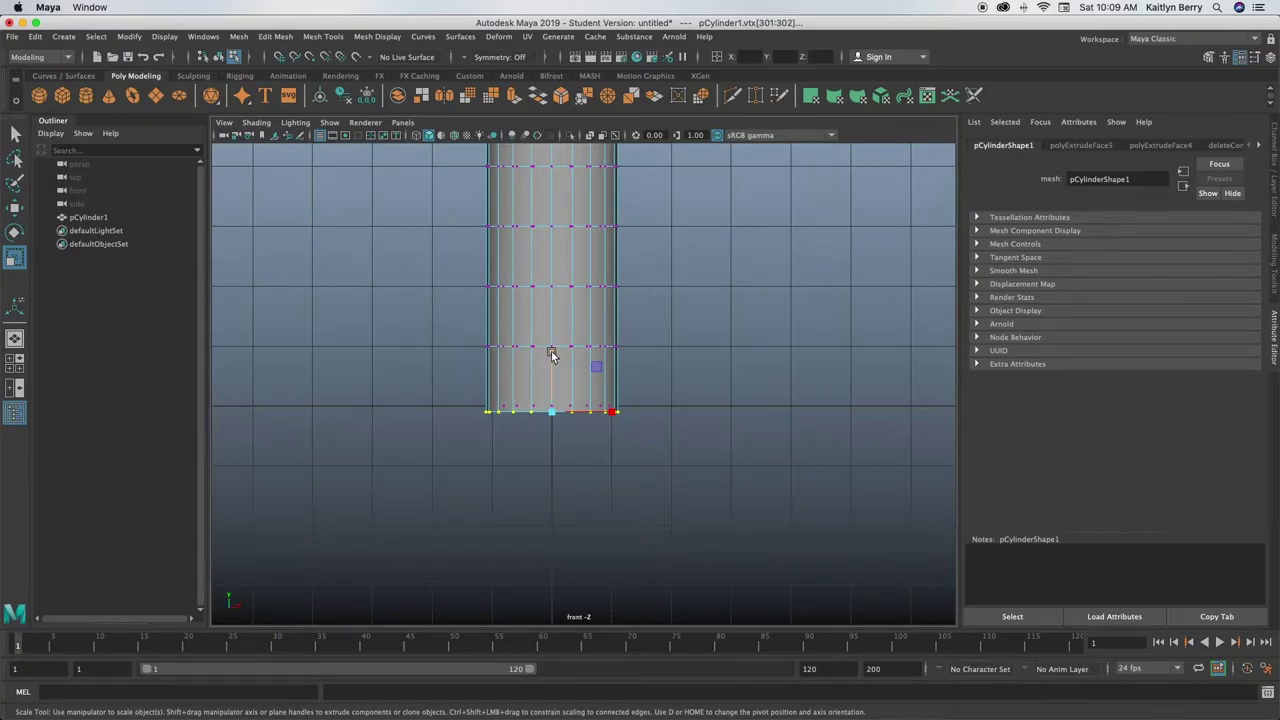
drag(553, 353, 556, 351)
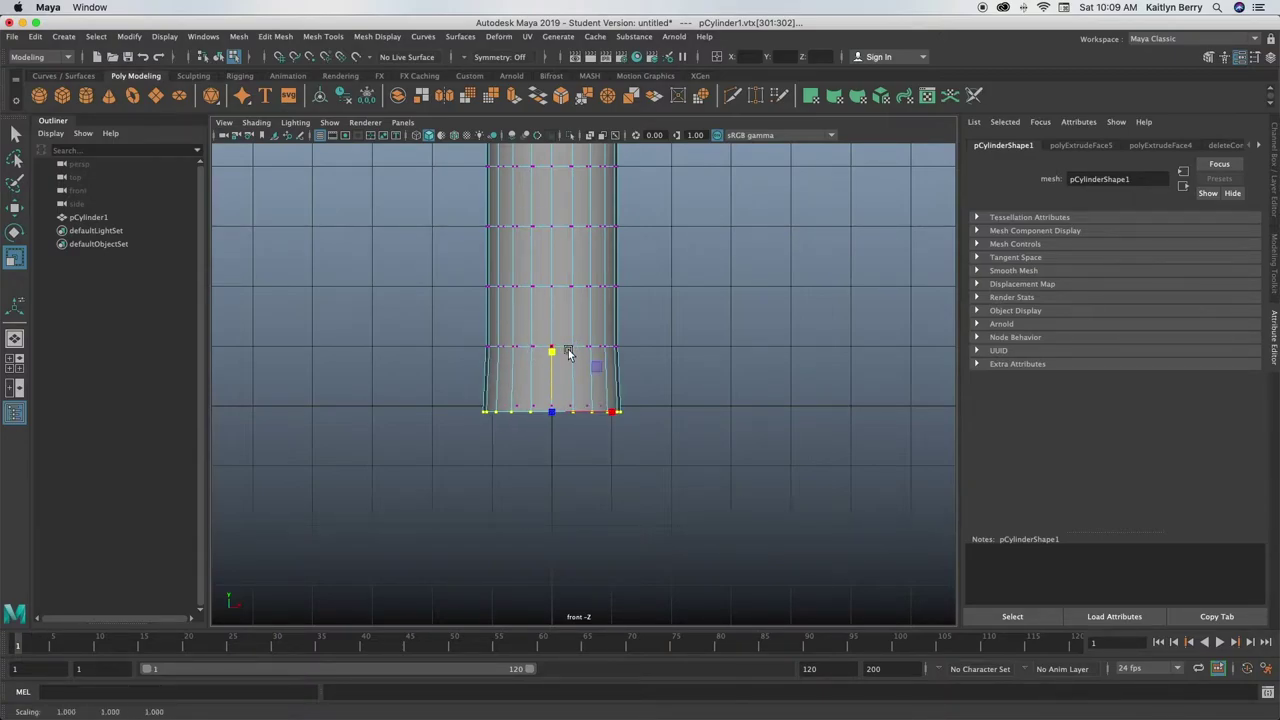
Select all body vertices below the shoulder row and scale them outward slightly without changing the height
alt+right_drag(714, 340, 524, 400)
alt+middle_drag(611, 346, 604, 367)
drag(495, 288, 634, 531)
alt+click(552, 329)
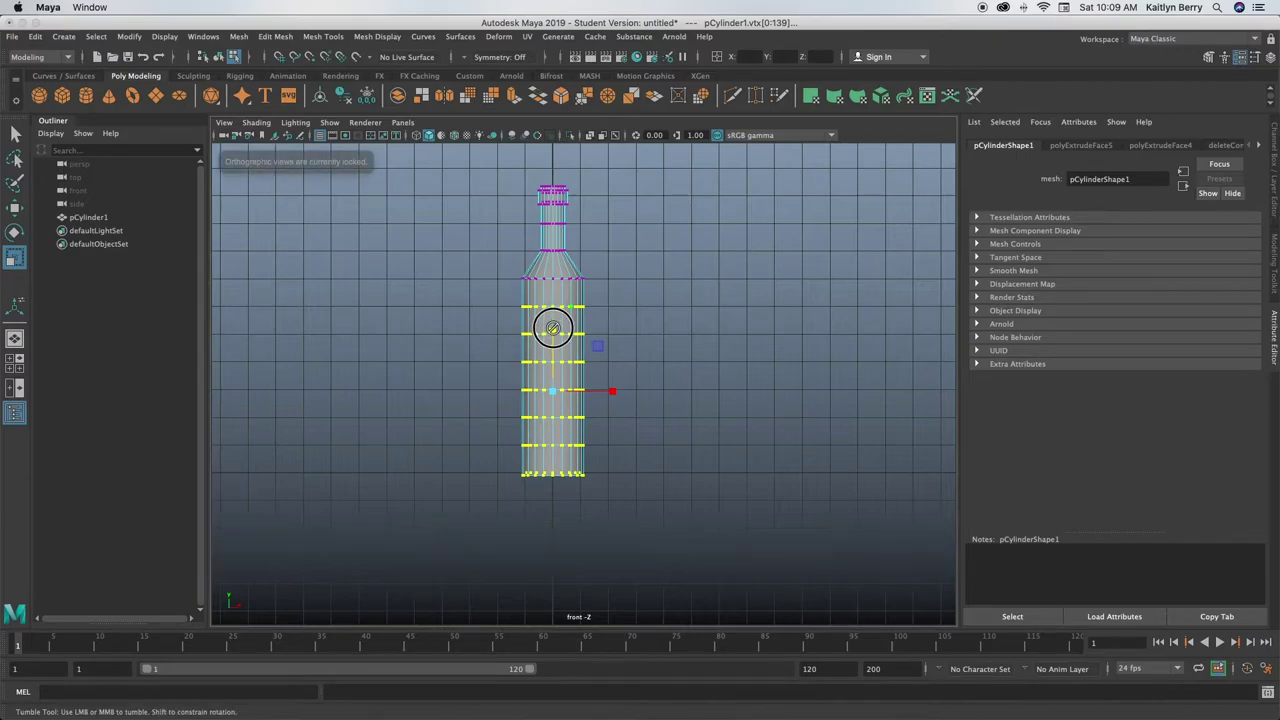
ctrl+drag(552, 329, 552, 327)
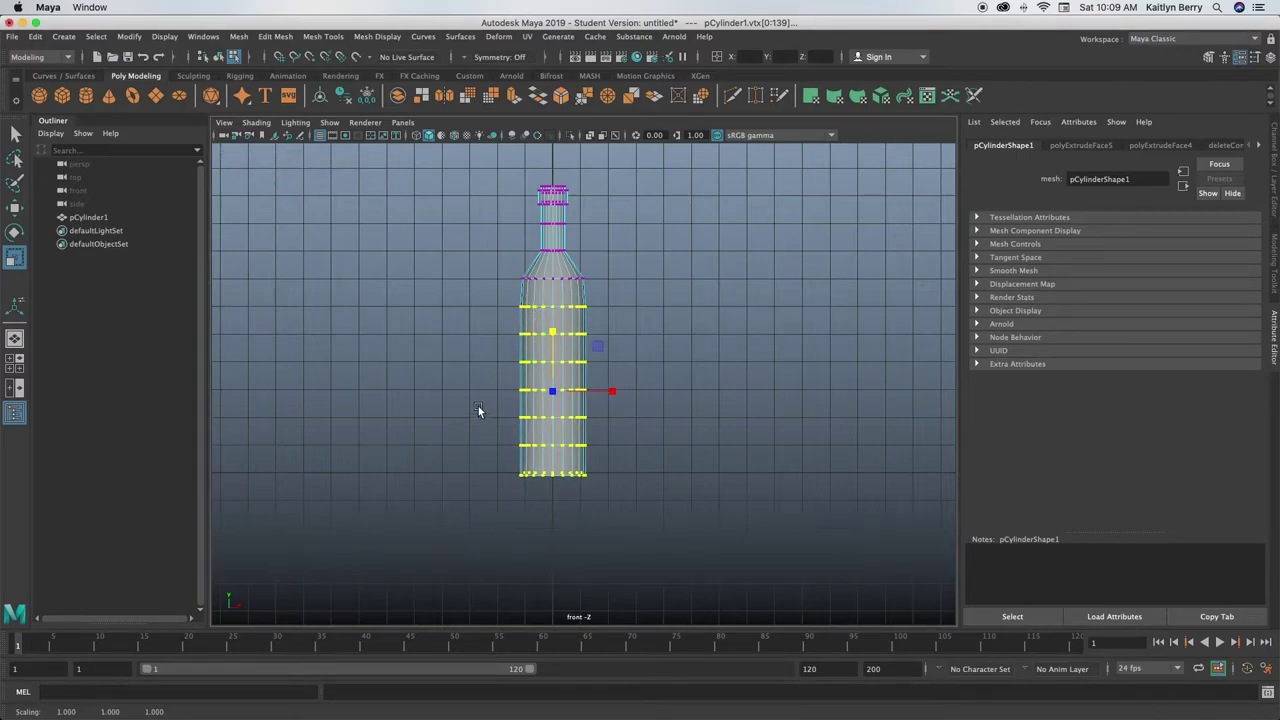
Try rescaling the lower vertex rows of the body and the rows at the base, undoing each change
drag(480, 378, 657, 486)
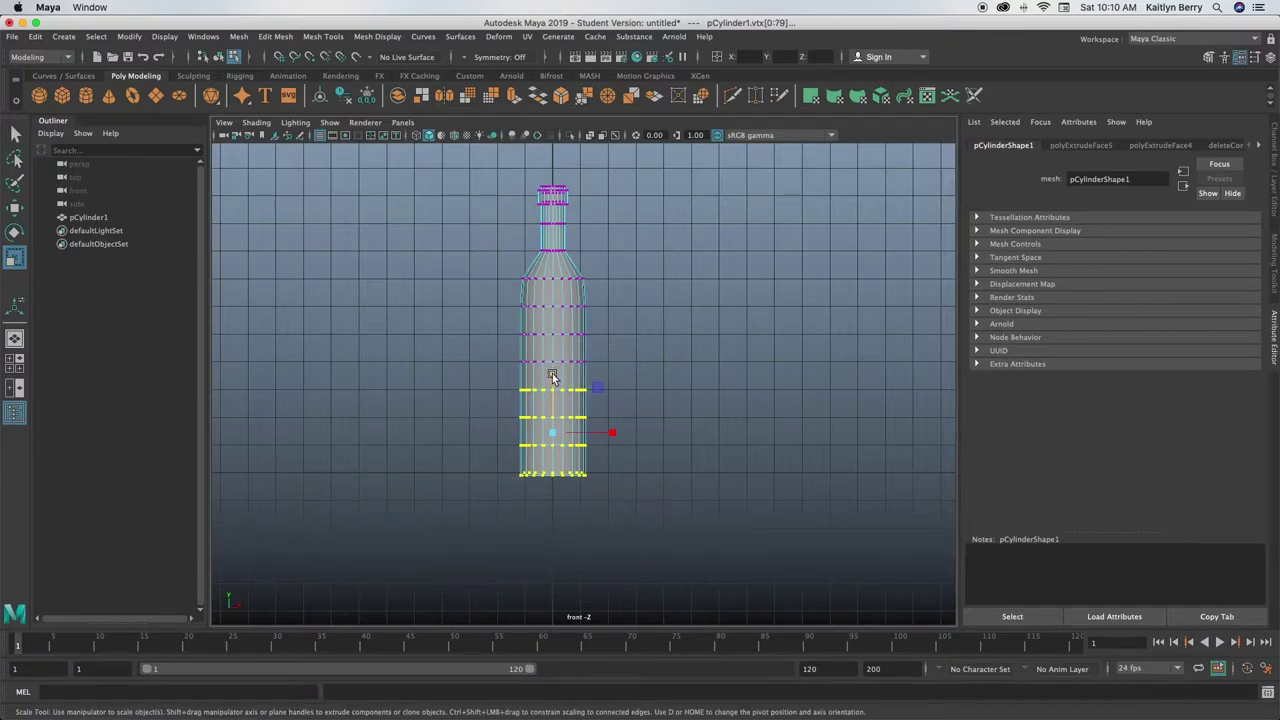
ctrl+drag(552, 377, 554, 379)
key(super+z)
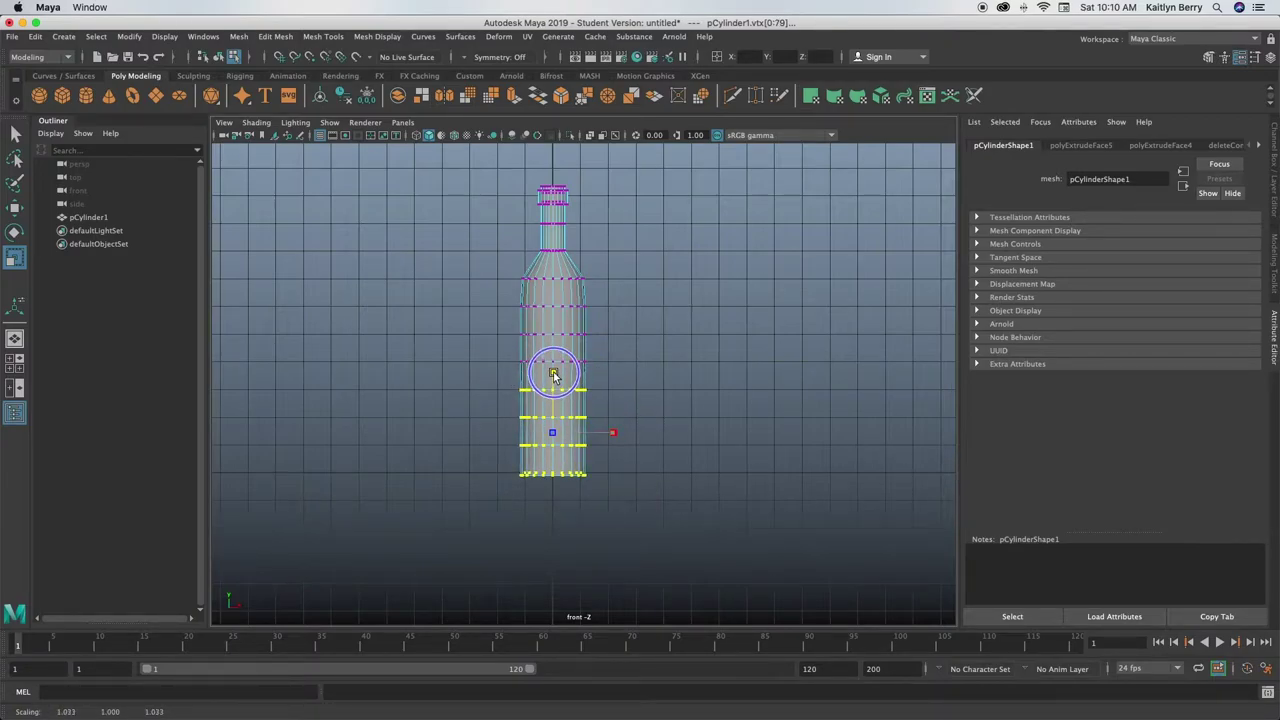
mouse_move(480, 430)
mouse_down()
mouse_move(592, 470)
mouse_move(592, 502)
mouse_up()
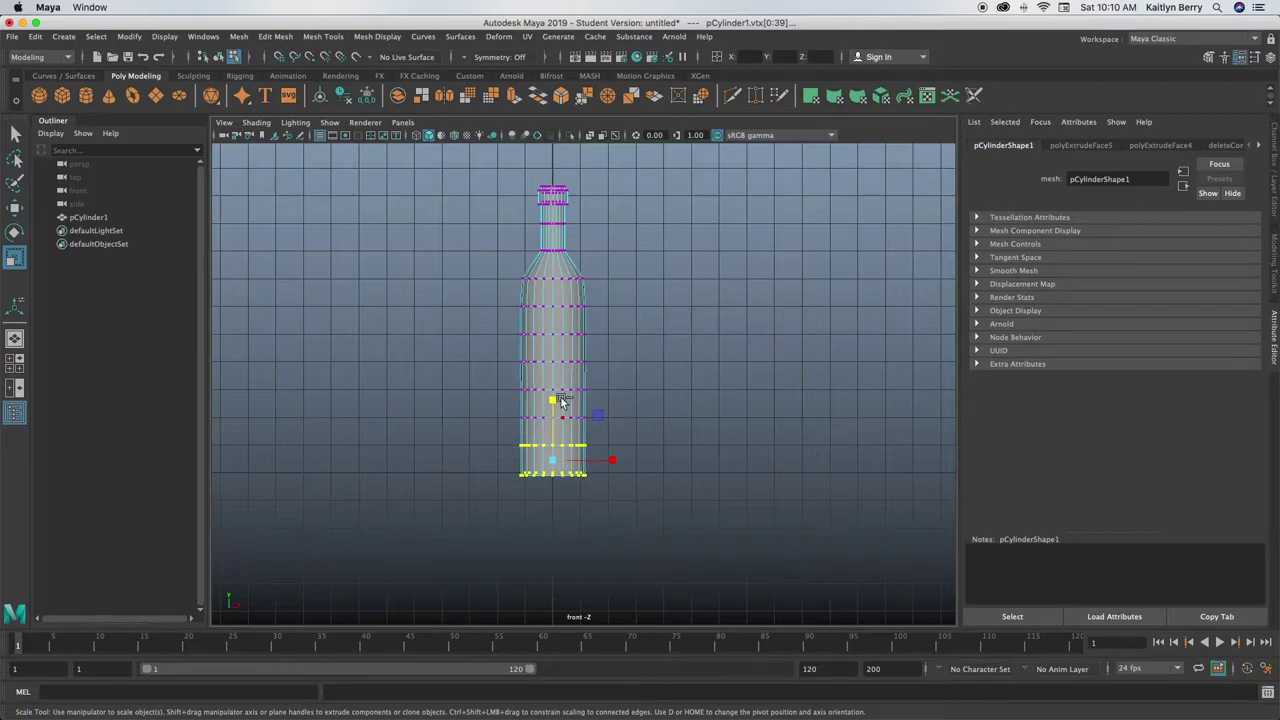
click(602, 470)
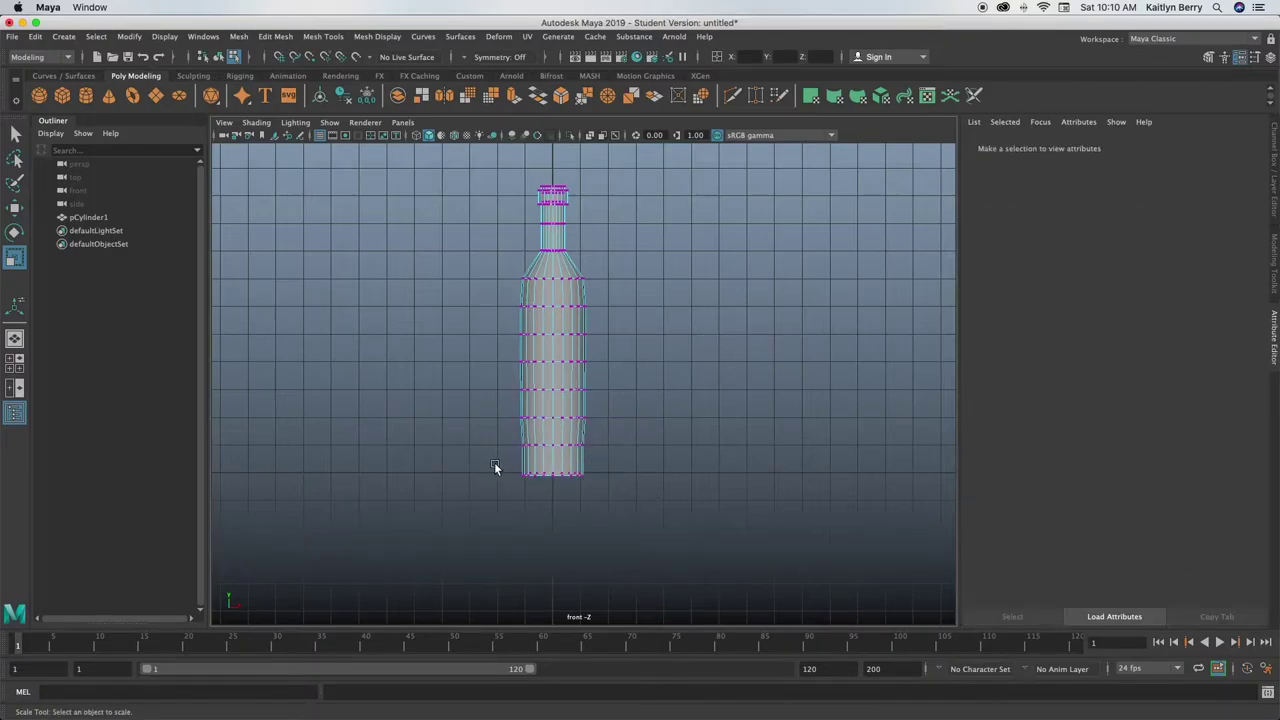
key(ctrl+z)
click(726, 380)
In the perspective view, select the bottle's outer bottom cap faces and extrude them with an offset of 0.15
alt+drag(557, 522, 562, 500)
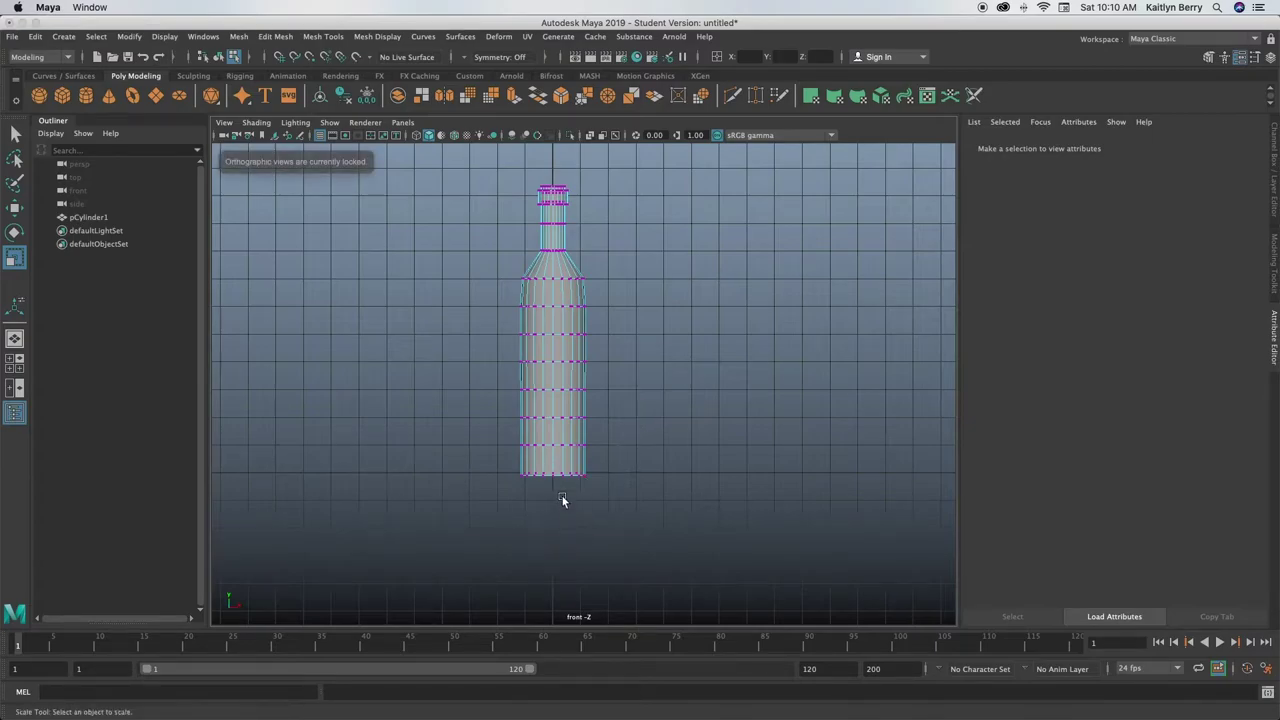
key(space)
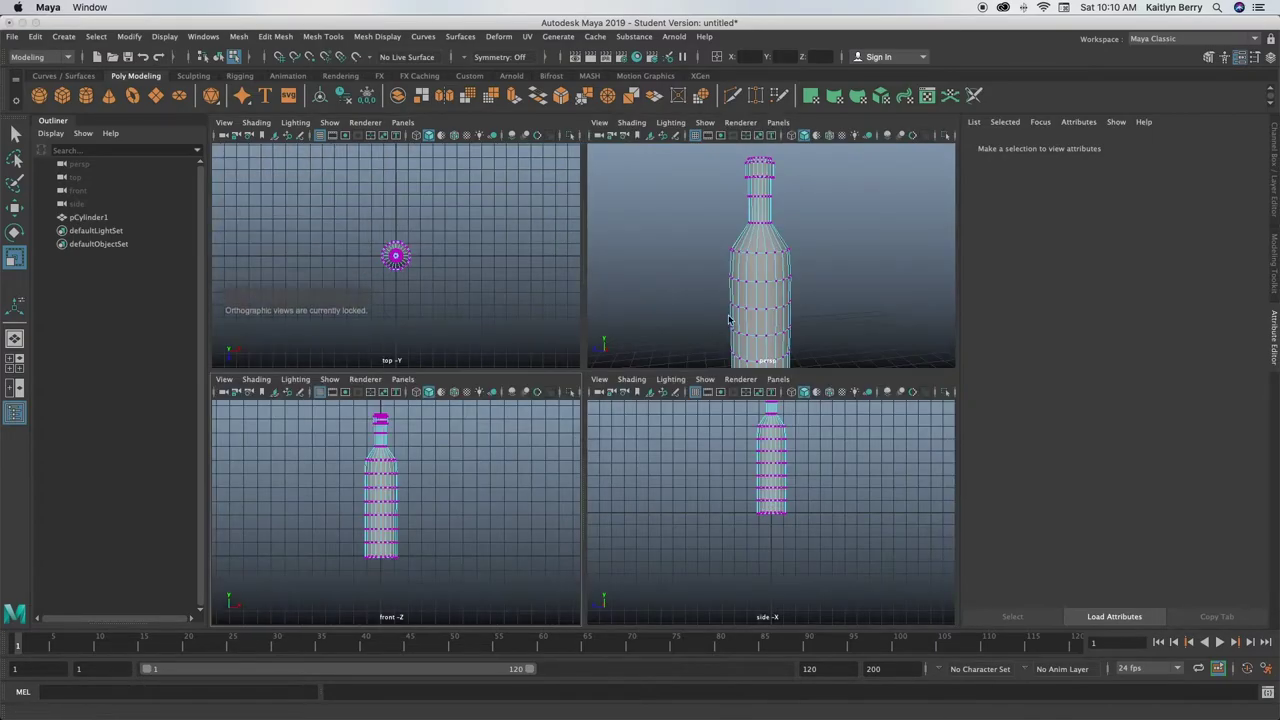
key(space)
alt+drag(703, 426, 645, 495)
right_drag(619, 338, 621, 318)
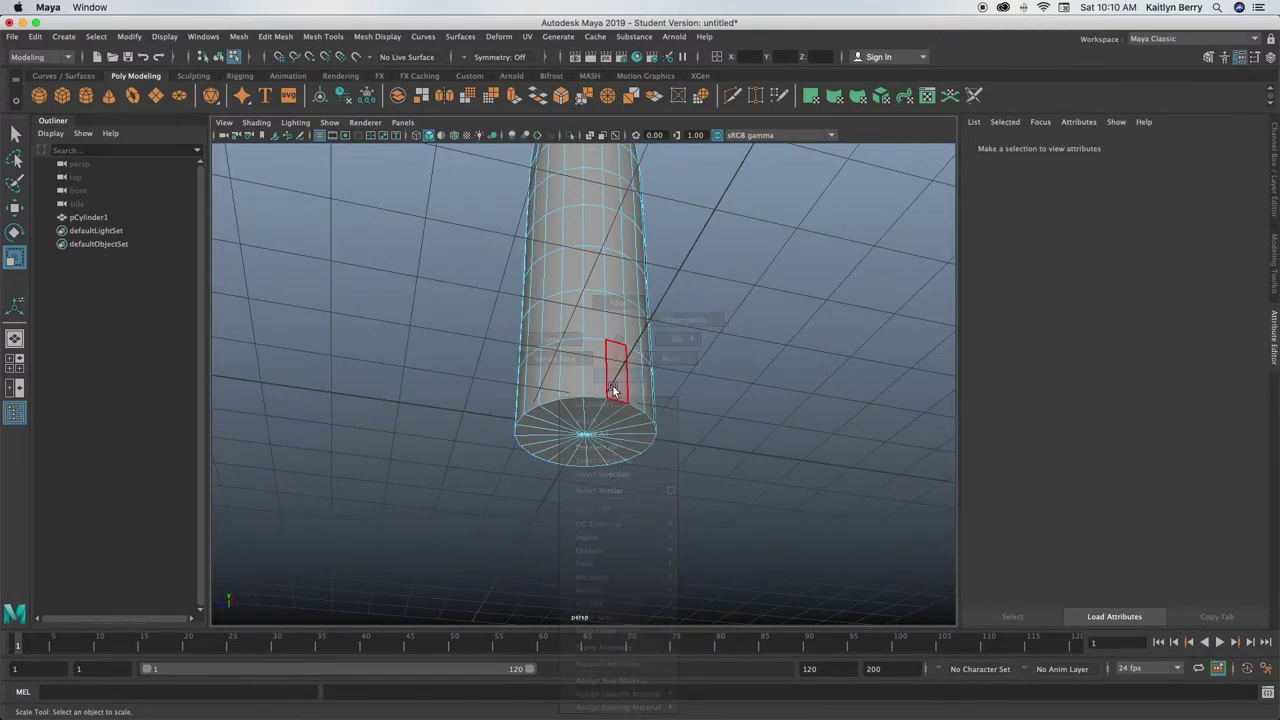
key(q)
mouse_move(615, 422)
mouse_down()
mouse_move(560, 422)
mouse_move(540, 450)
mouse_move(605, 433)
mouse_up()
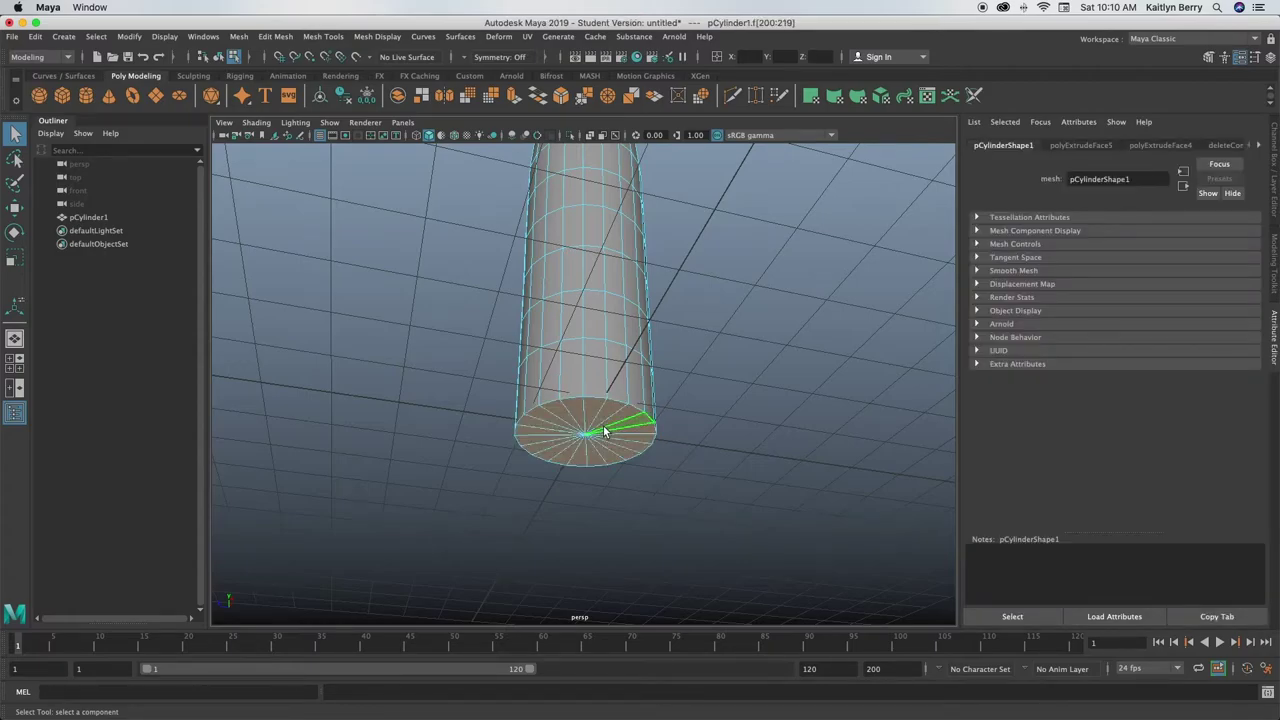
key(ctrl+e)
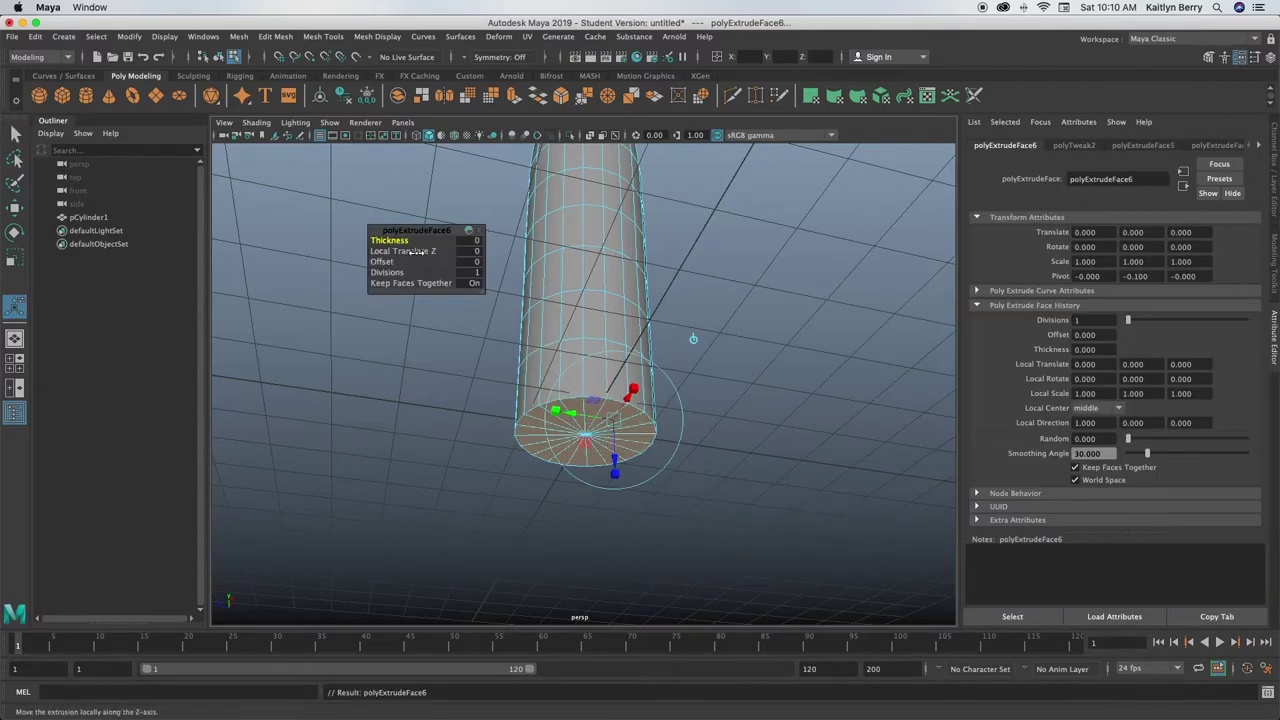
click(385, 261)
mouse_move(385, 261)
middle_down()
mouse_move(412, 261)
mouse_move(400, 263)
middle_up()
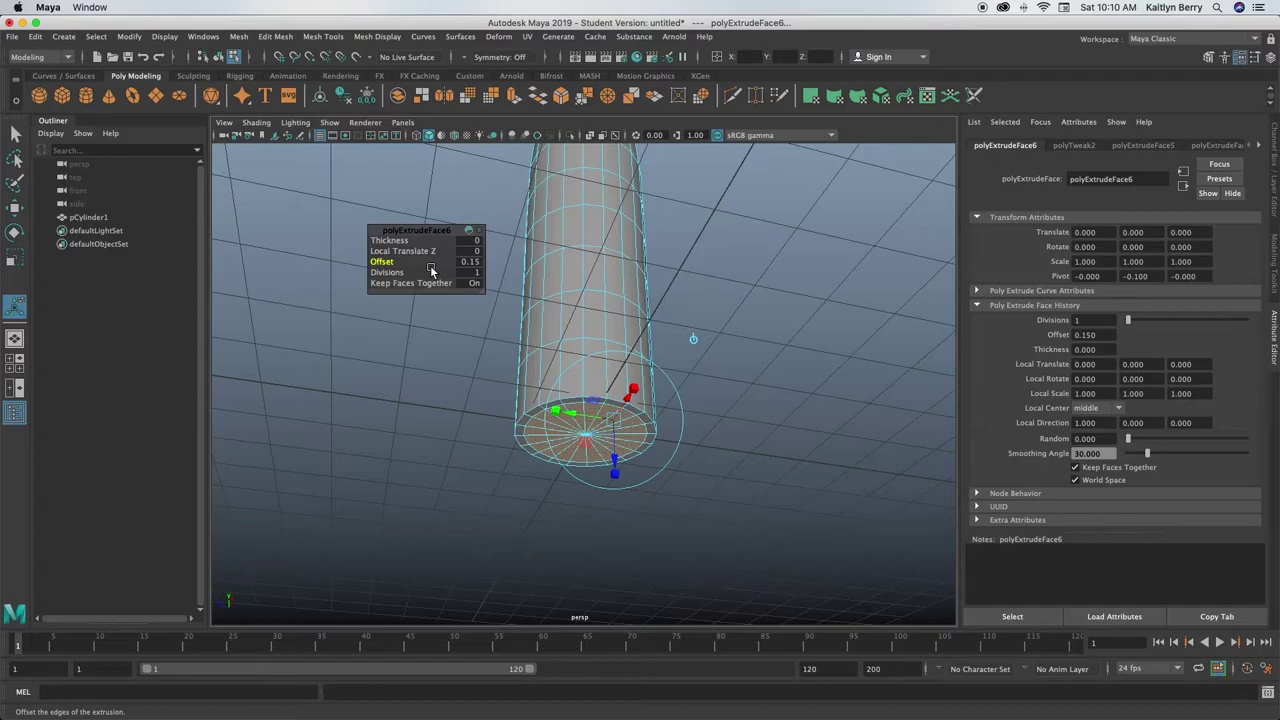
Extrude the inset bottom faces again with a thickness of -0.1 to recess the base
key(ctrl+e)
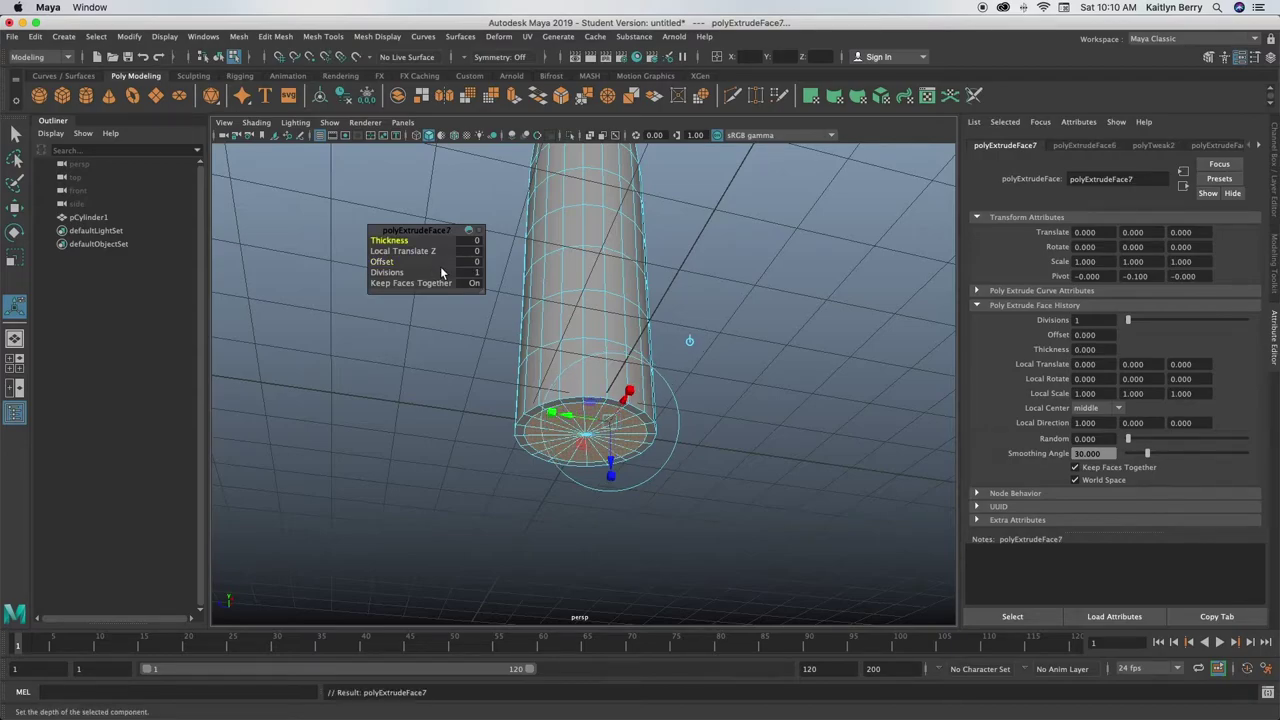
click(388, 240)
middle_drag(402, 242, 400, 241)
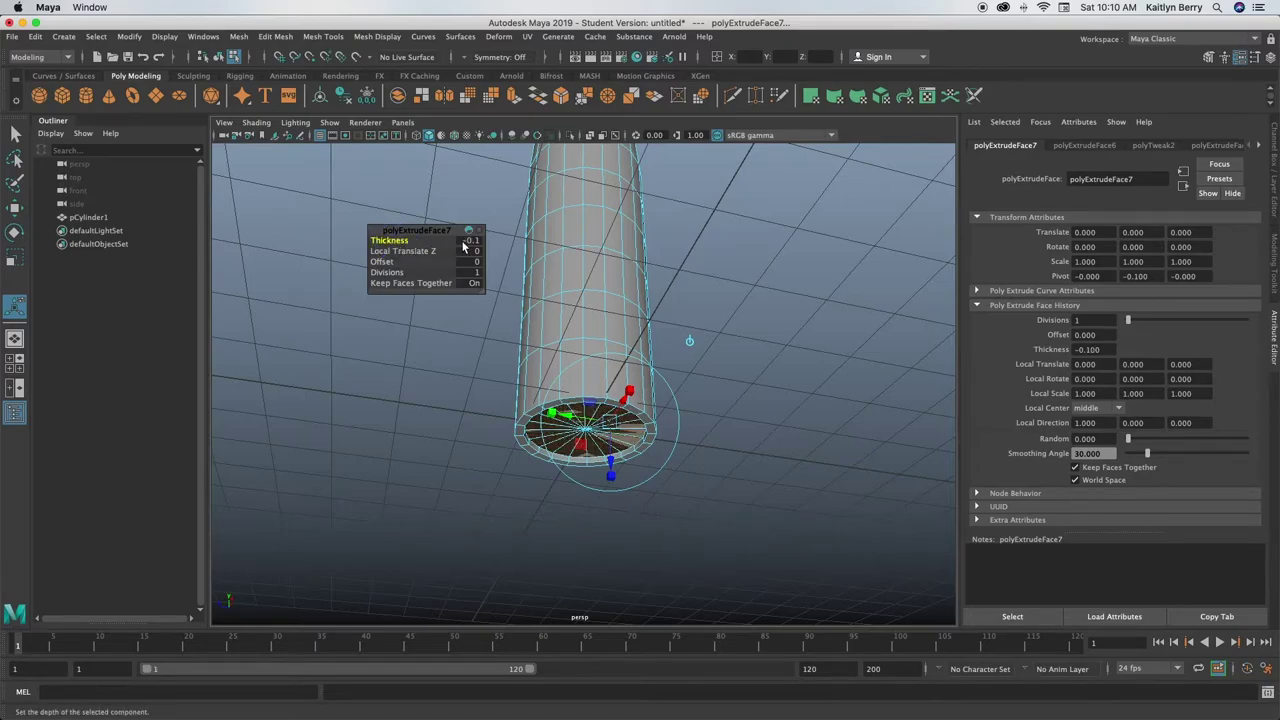
Switch to wireframe display and lower the recessed base faces to a Local Translate Z of 0.054
alt+drag(592, 320, 537, 397)
alt+right_drag(537, 397, 508, 411)
alt+middle_drag(508, 411, 564, 409)
alt+drag(564, 409, 587, 409)
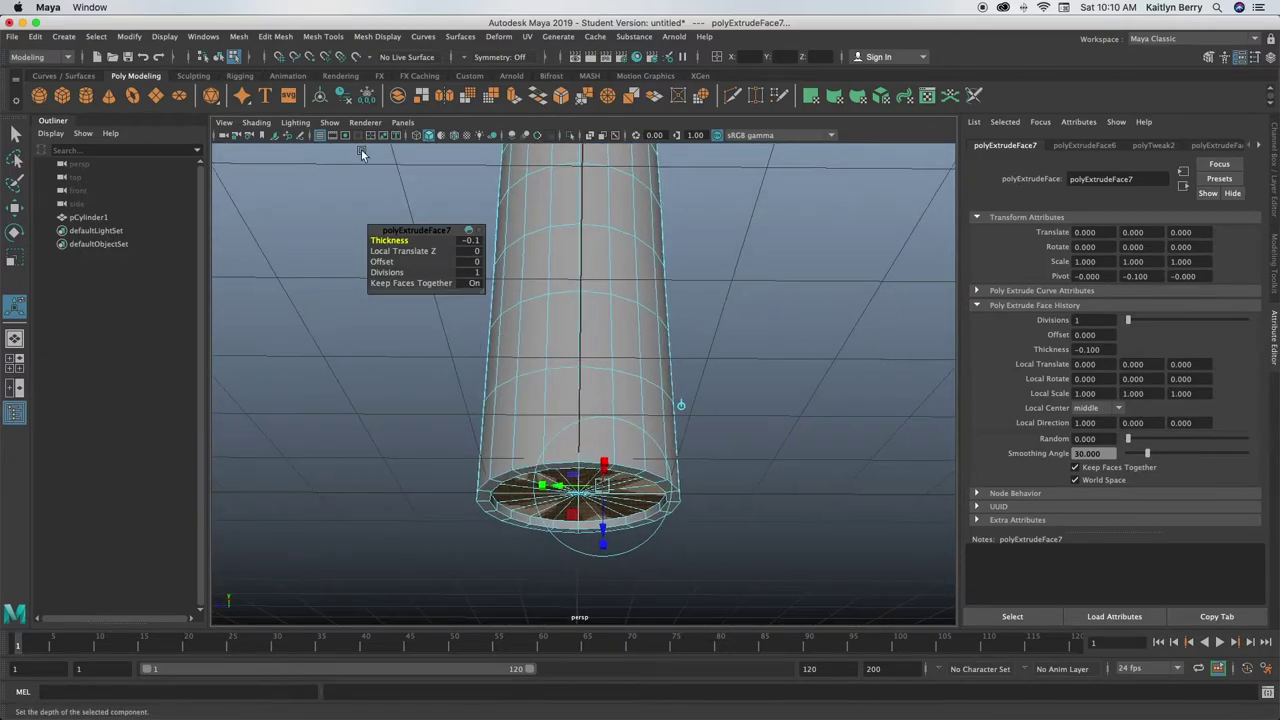
click(423, 138)
alt+drag(600, 480, 604, 322)
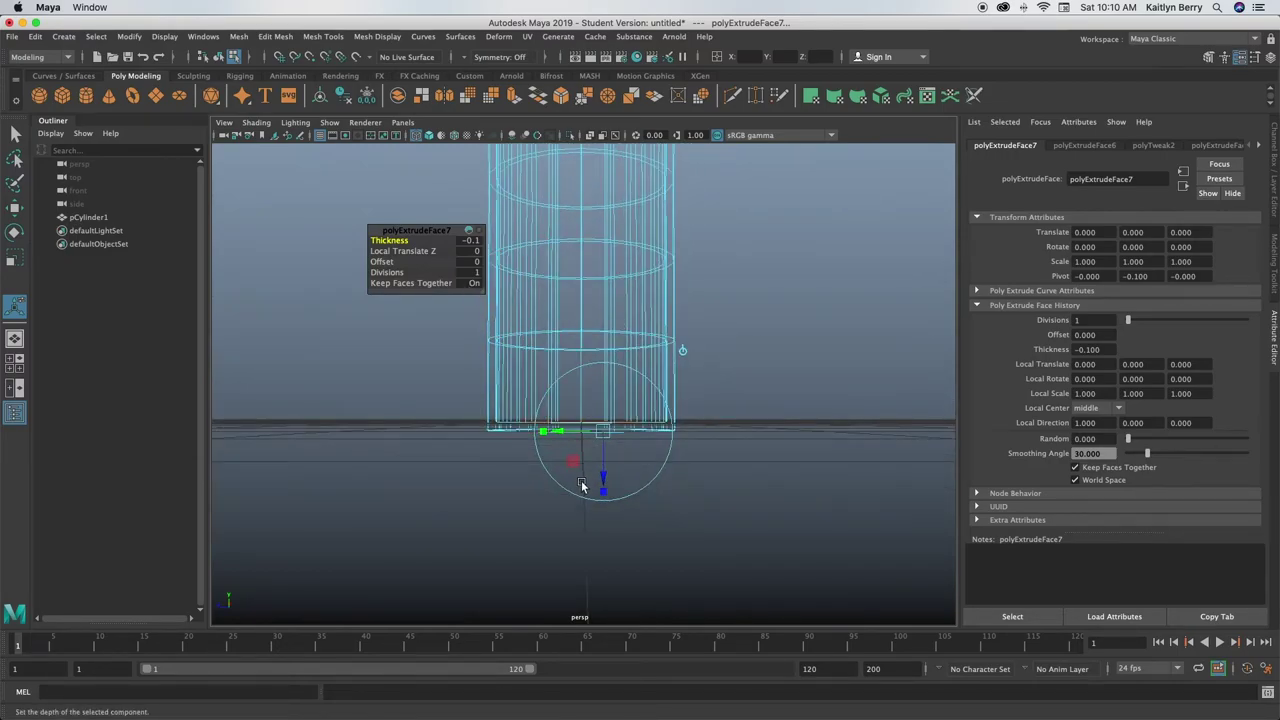
drag(603, 472, 601, 474)
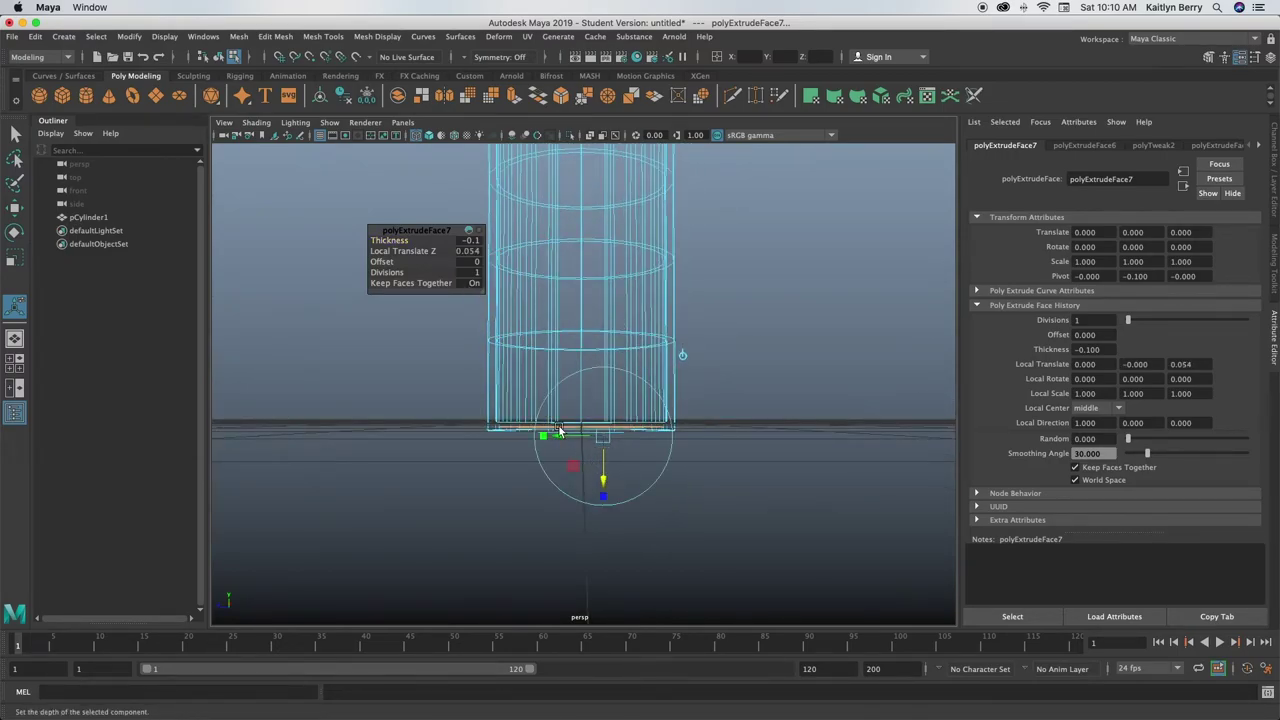
Return to shaded display and paint-select the inner floor faces of the bottle through its open mouth
alt+drag(519, 404, 575, 468)
alt+middle_drag(624, 477, 636, 276)
alt+drag(636, 276, 640, 320)
click(429, 136)
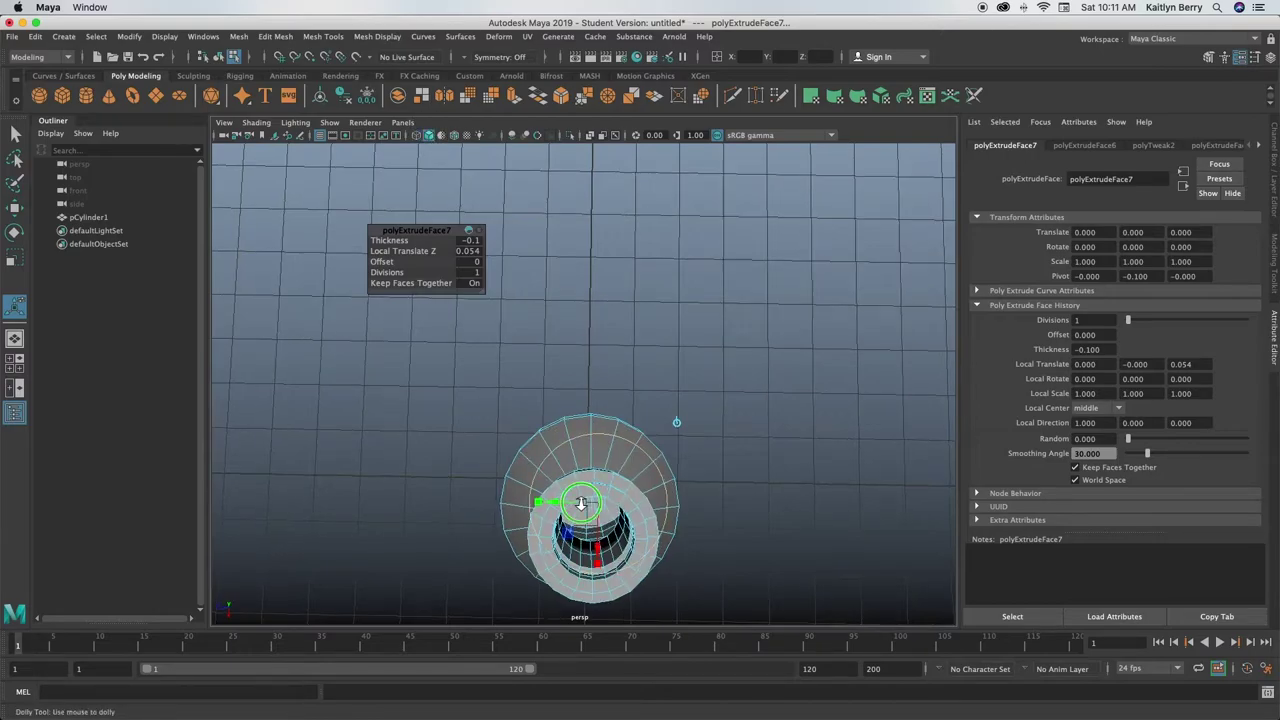
alt+drag(584, 501, 640, 431)
click(803, 291)
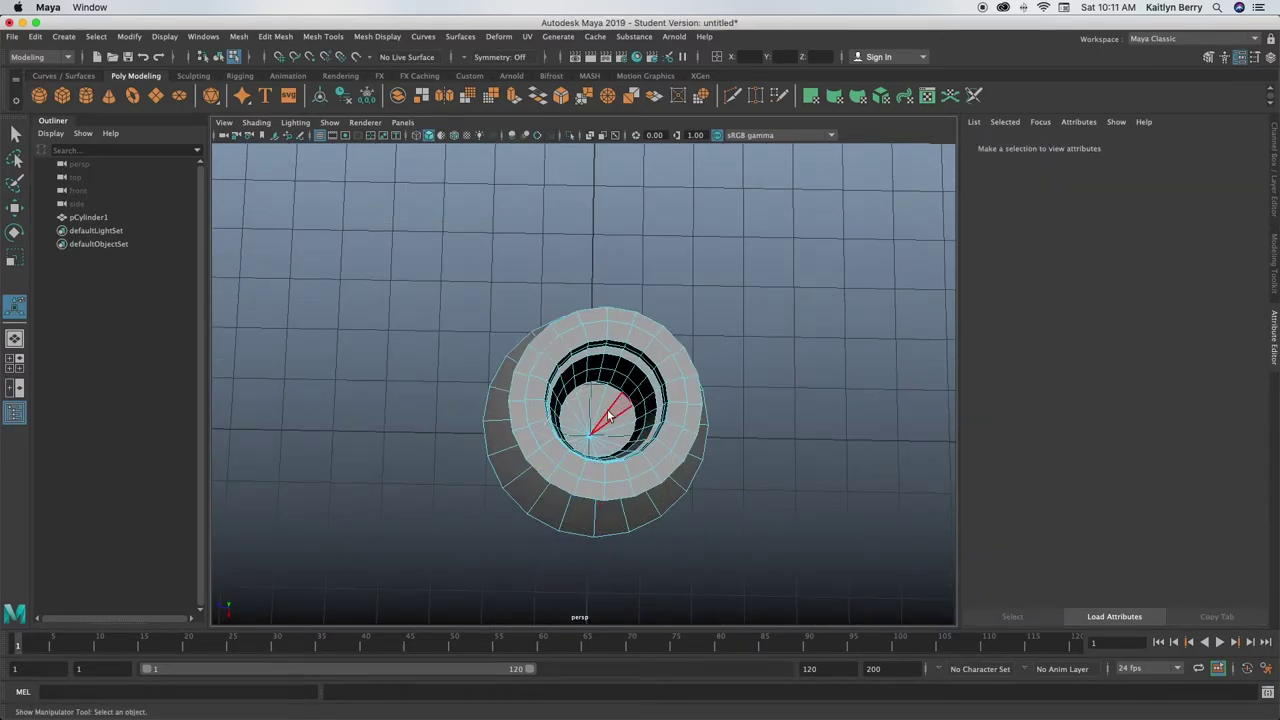
key(Tab)
mouse_move(611, 417)
mouse_down()
mouse_move(579, 420)
mouse_move(595, 438)
mouse_move(606, 421)
mouse_up()
Switch to wireframe display and add the missing inner floor faces to the selection
alt+drag(732, 480, 722, 330)
click(416, 135)
alt+middle_drag(645, 268, 626, 438)
alt+right_drag(530, 441, 919, 436)
alt+middle_drag(548, 535, 563, 366)
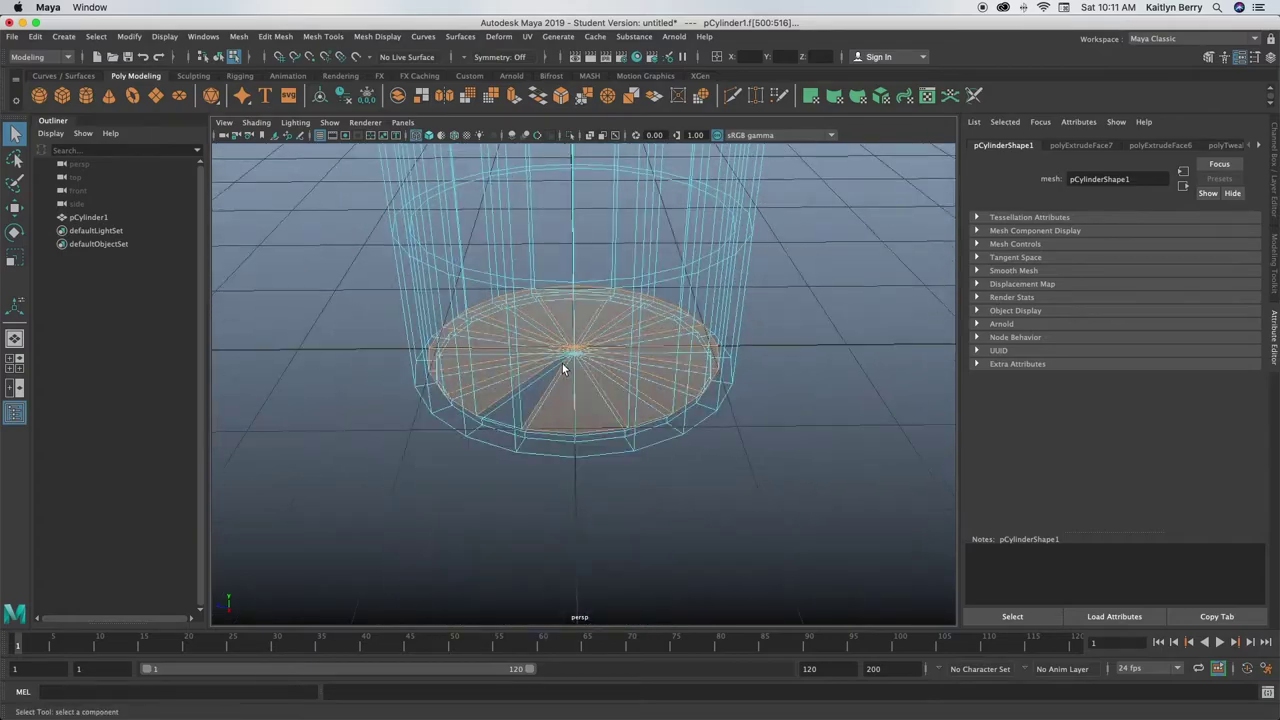
alt+drag(563, 366, 537, 509)
alt+middle_drag(532, 525, 571, 257)
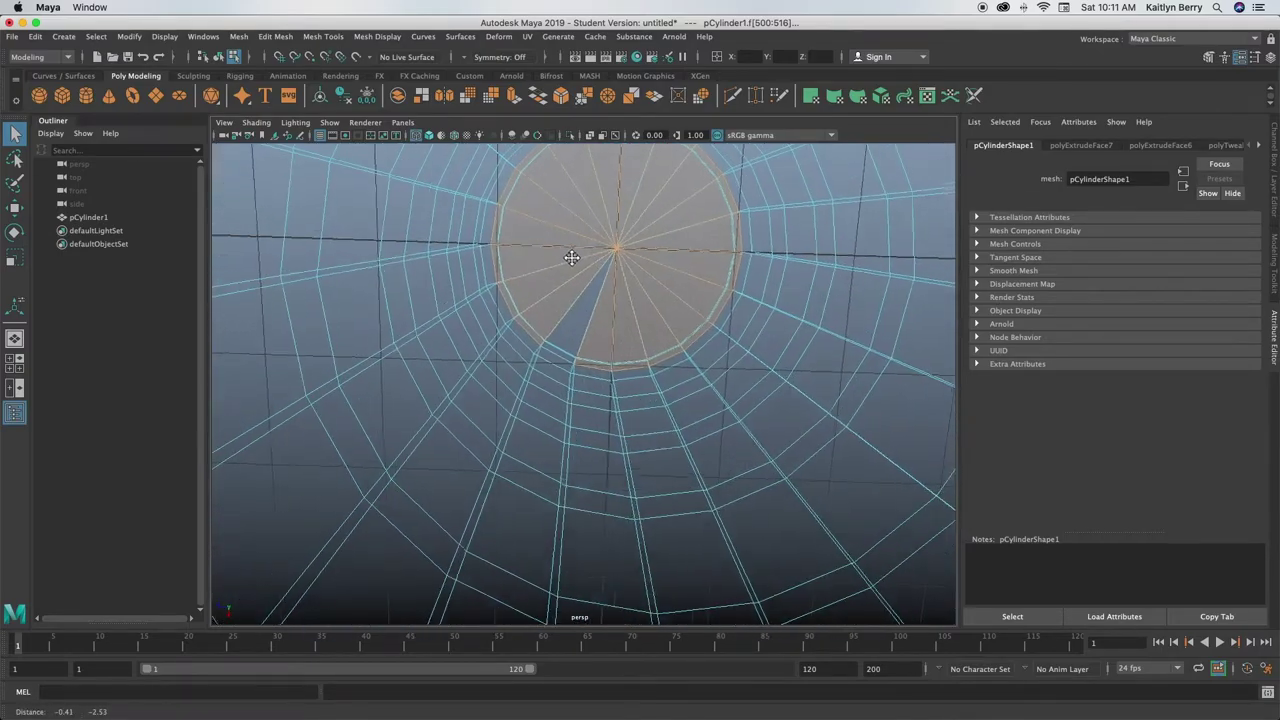
shift+click(570, 312)
scroll(500, 389, down, 5)
scroll(501, 395, down, 5)
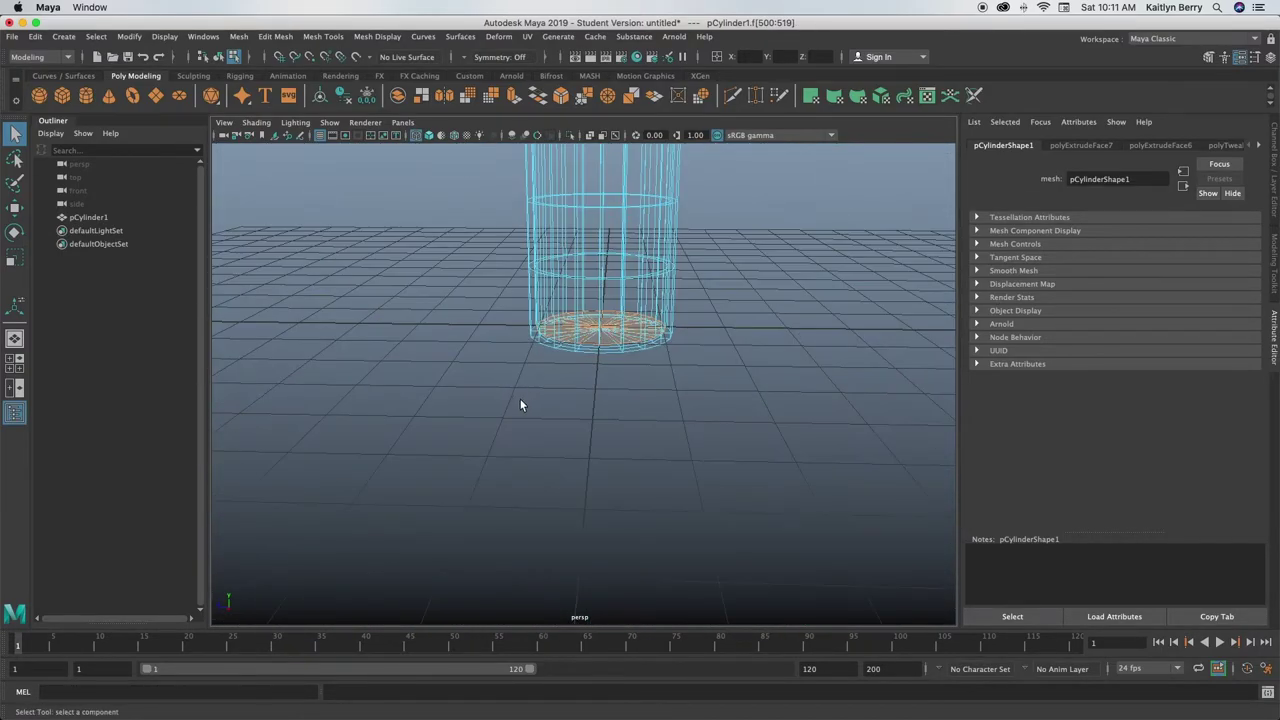
Raise the selected inner floor faces above the recessed base, return to shaded display and clear the selection
key(w)
drag(602, 274, 600, 247)
alt+drag(588, 392, 591, 381)
alt+middle_drag(583, 392, 569, 420)
alt+right_drag(569, 420, 835, 379)
alt+drag(612, 455, 590, 390)
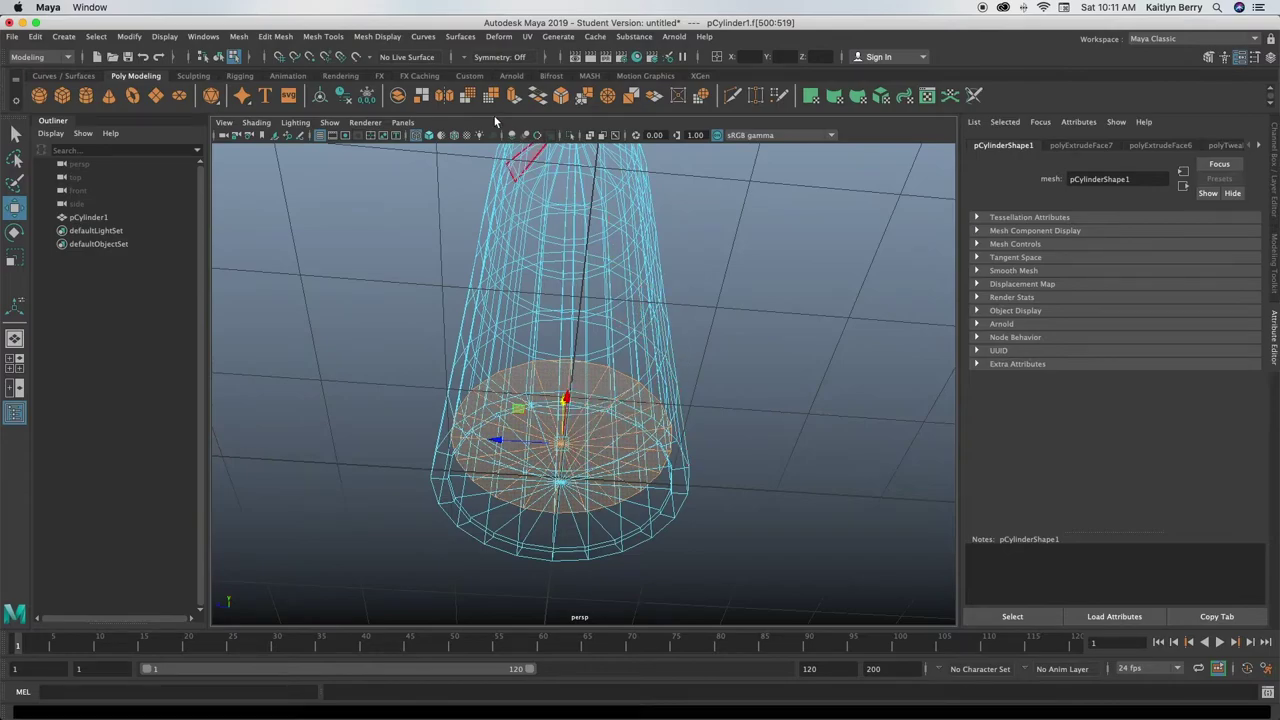
click(429, 137)
click(797, 389)
key(q)
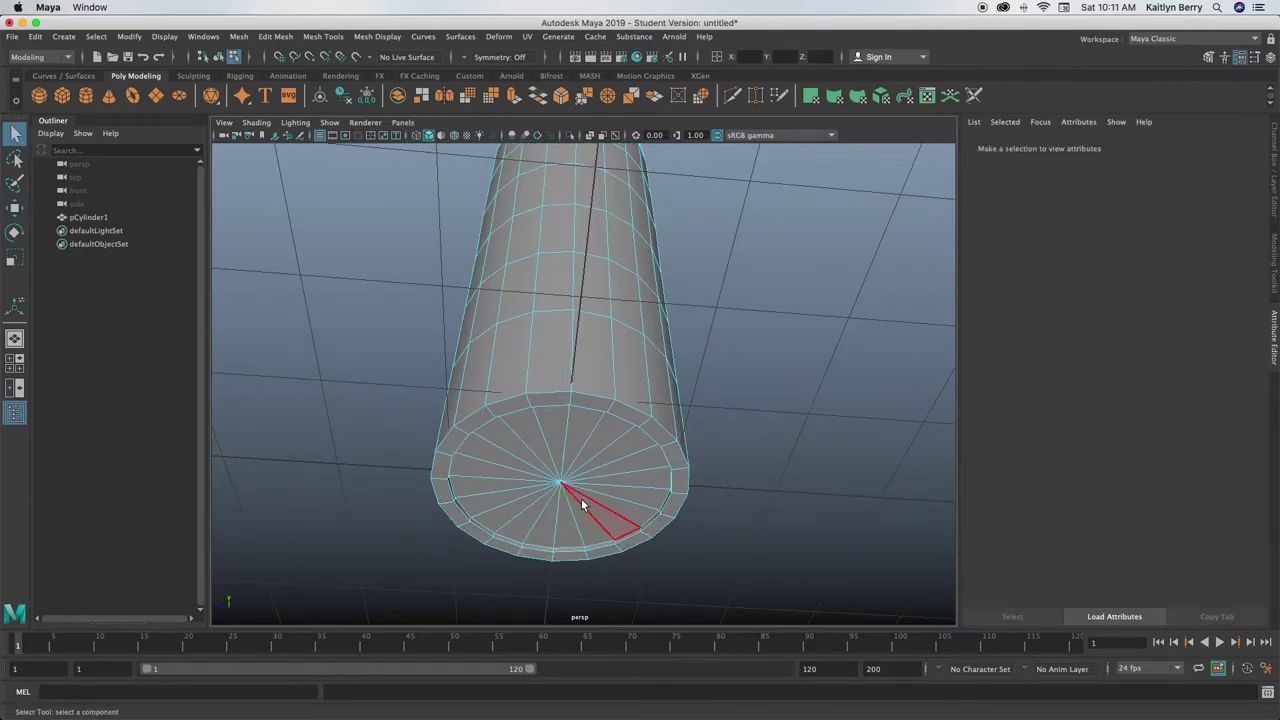
Paint-select the recessed faces on the bottle's underside and extrude them with an offset of 0.2
mouse_move(602, 489)
mouse_down()
mouse_move(520, 463)
mouse_move(575, 470)
mouse_up()
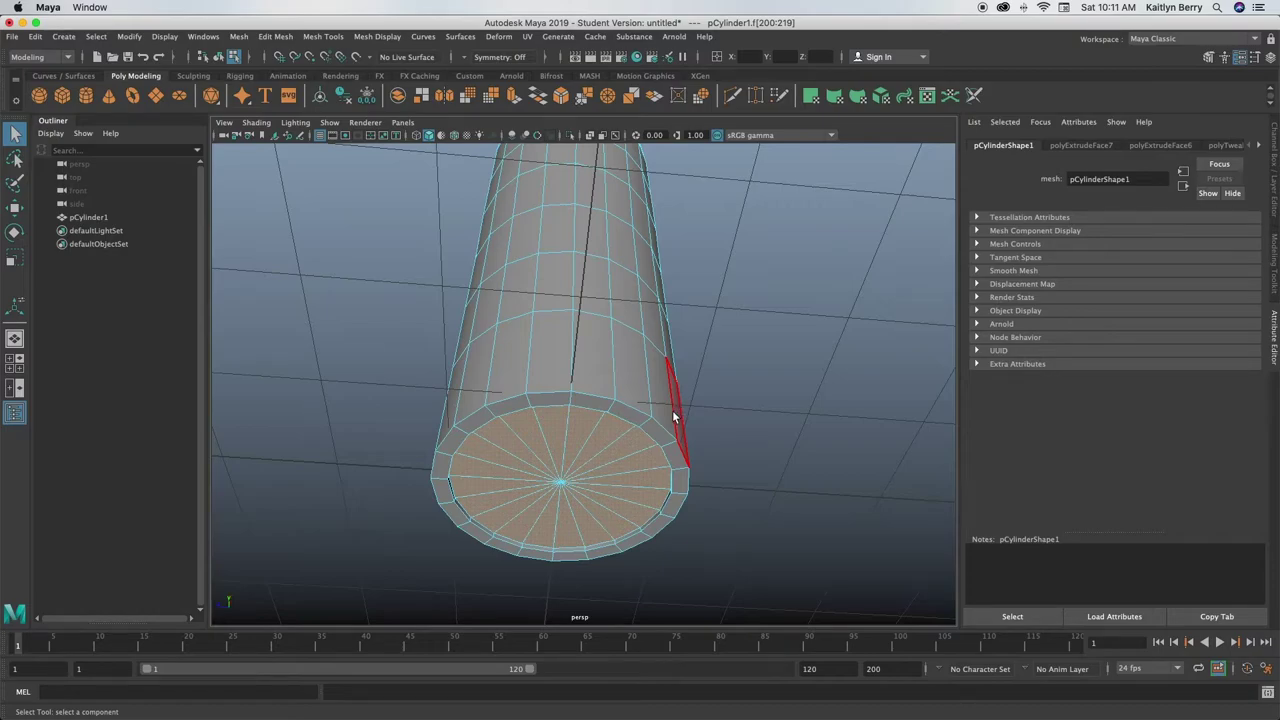
key(ctrl+e)
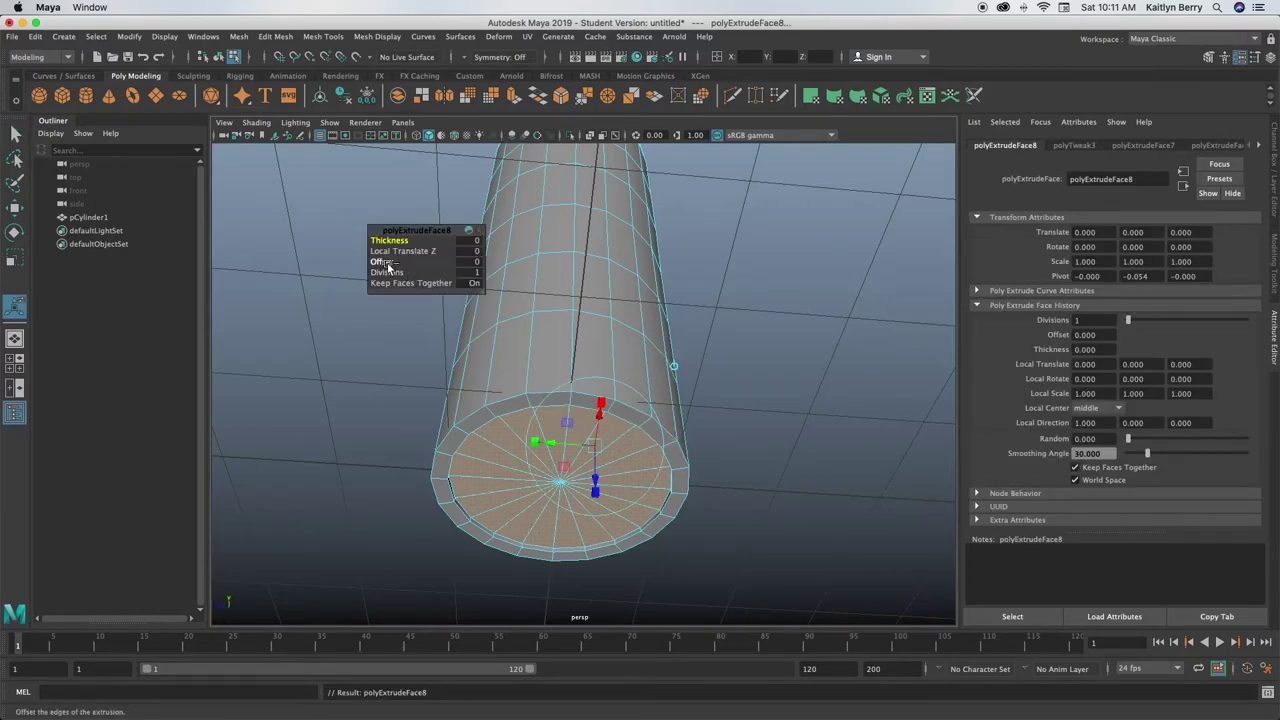
drag(388, 264, 400, 262)
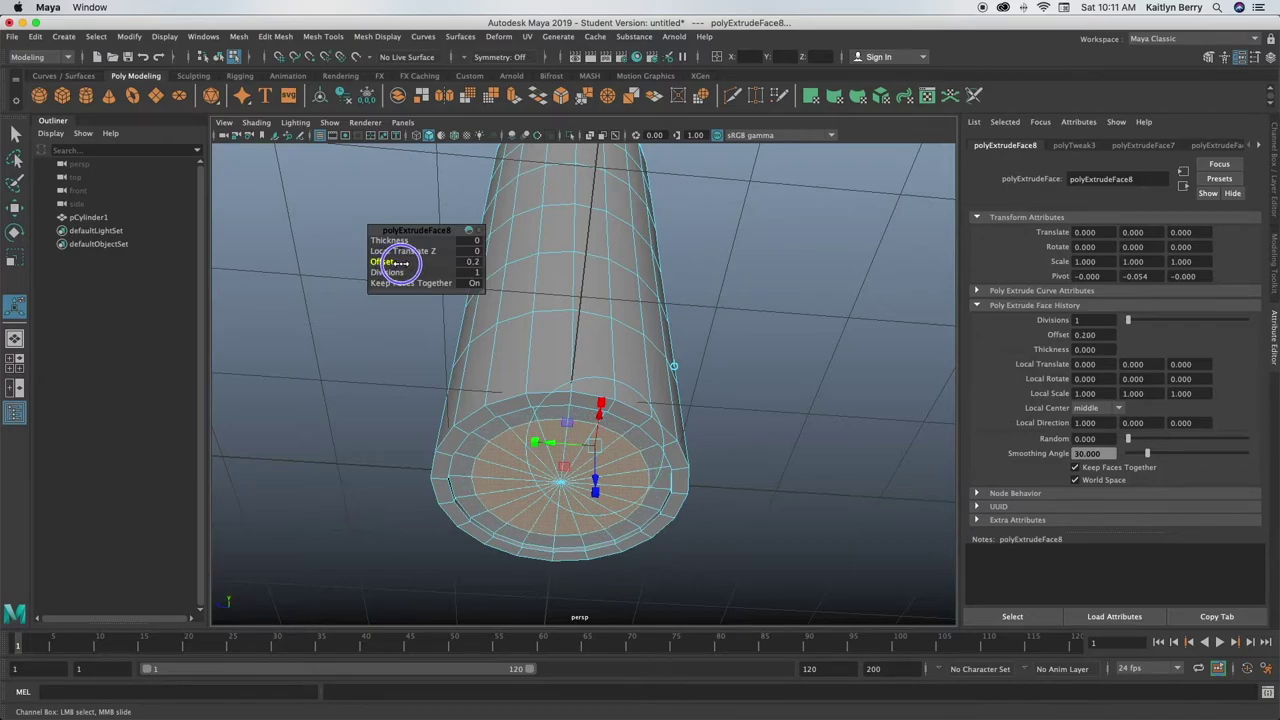
Extrude the inset base faces again with a thickness of -0.1, clear the selection and check the whole bottle in smooth preview
key(ctrl+e)
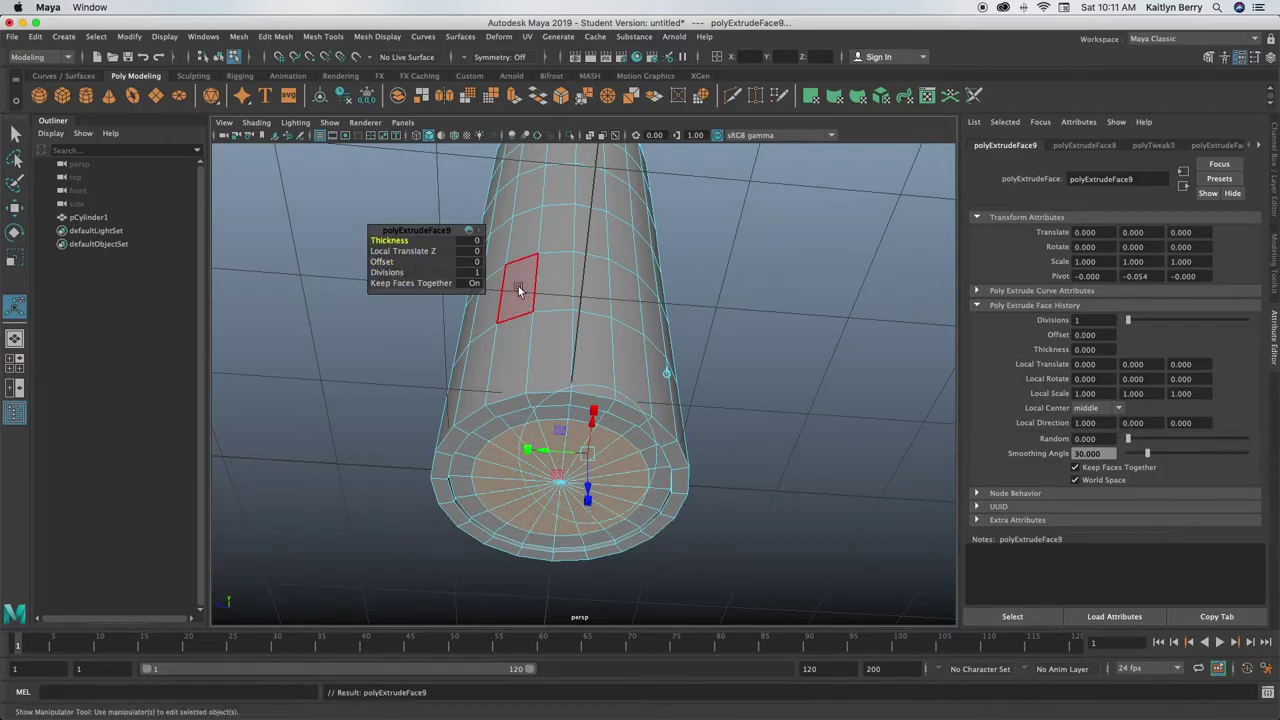
drag(390, 240, 386, 240)
alt+drag(700, 265, 677, 294)
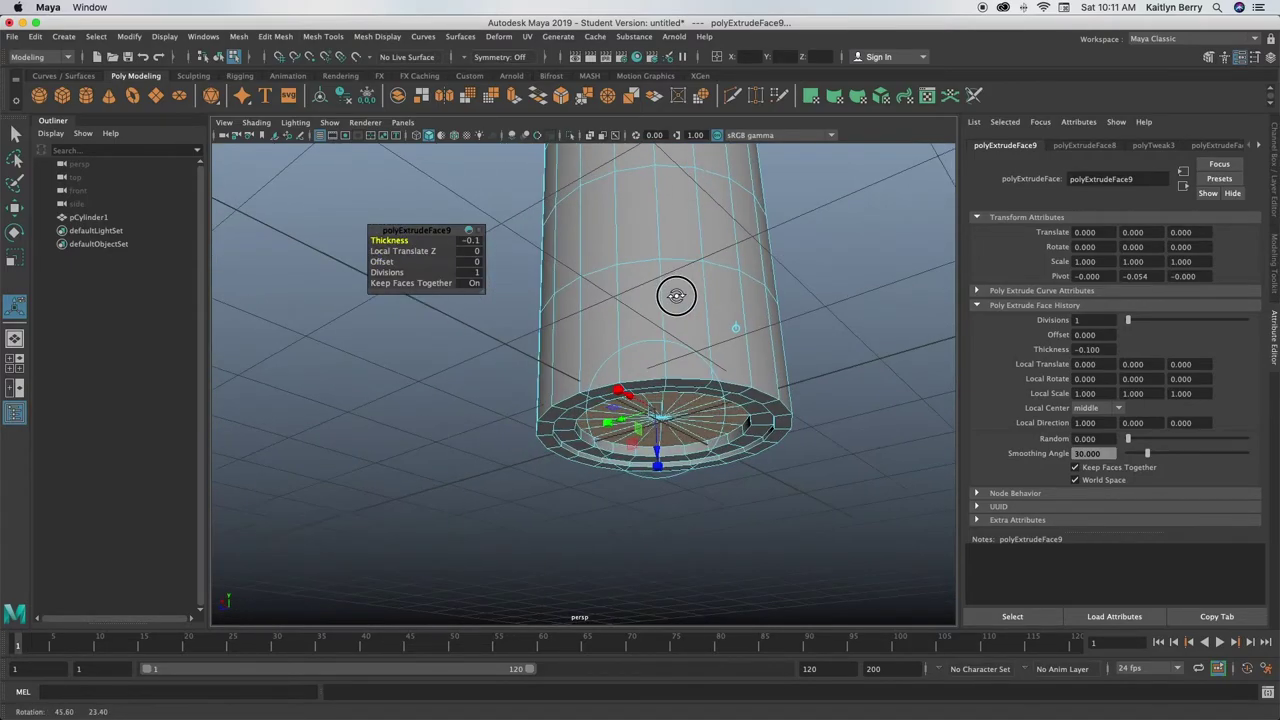
alt+middle_drag(677, 294, 517, 322)
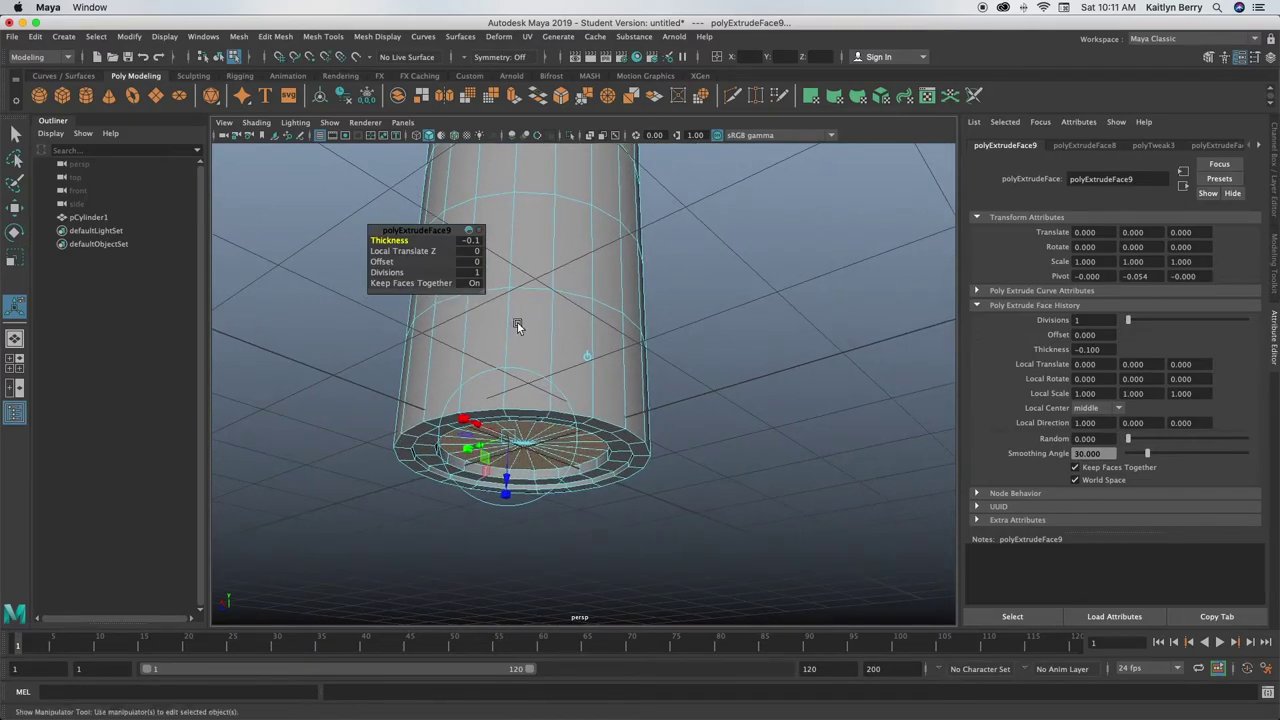
alt+right_drag(632, 328, 551, 352)
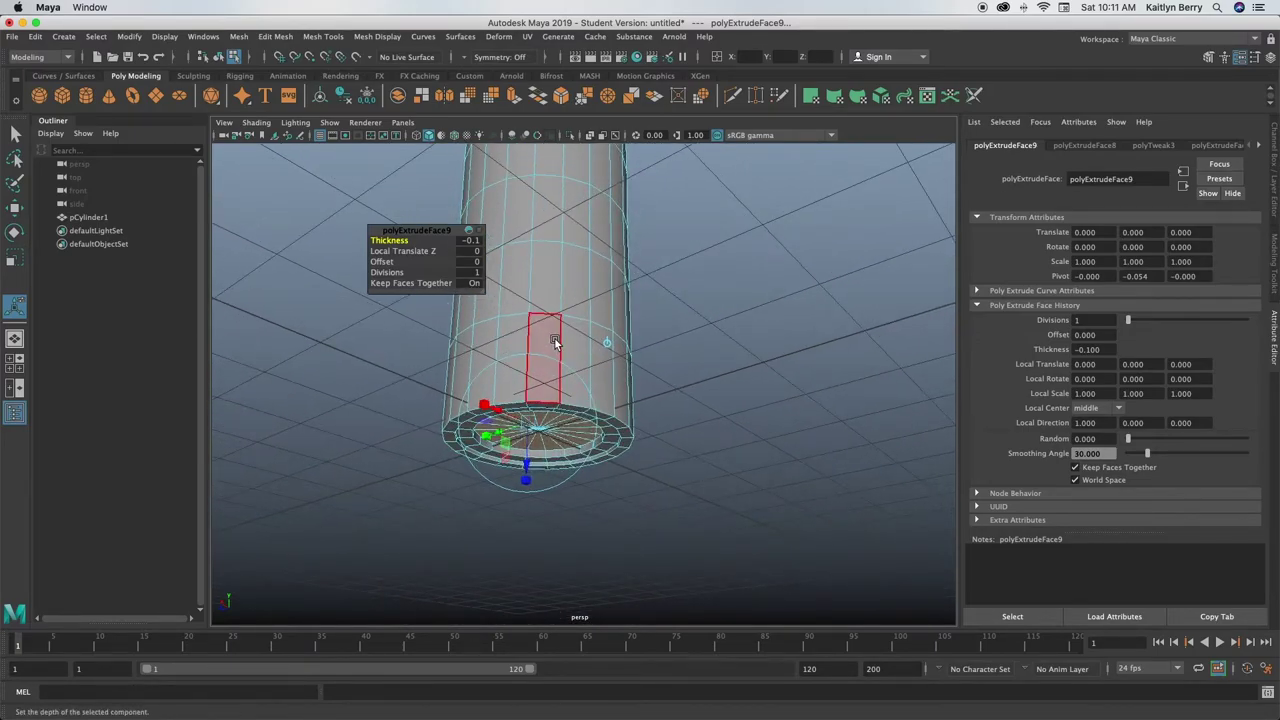
click(696, 236)
alt+drag(549, 318, 574, 346)
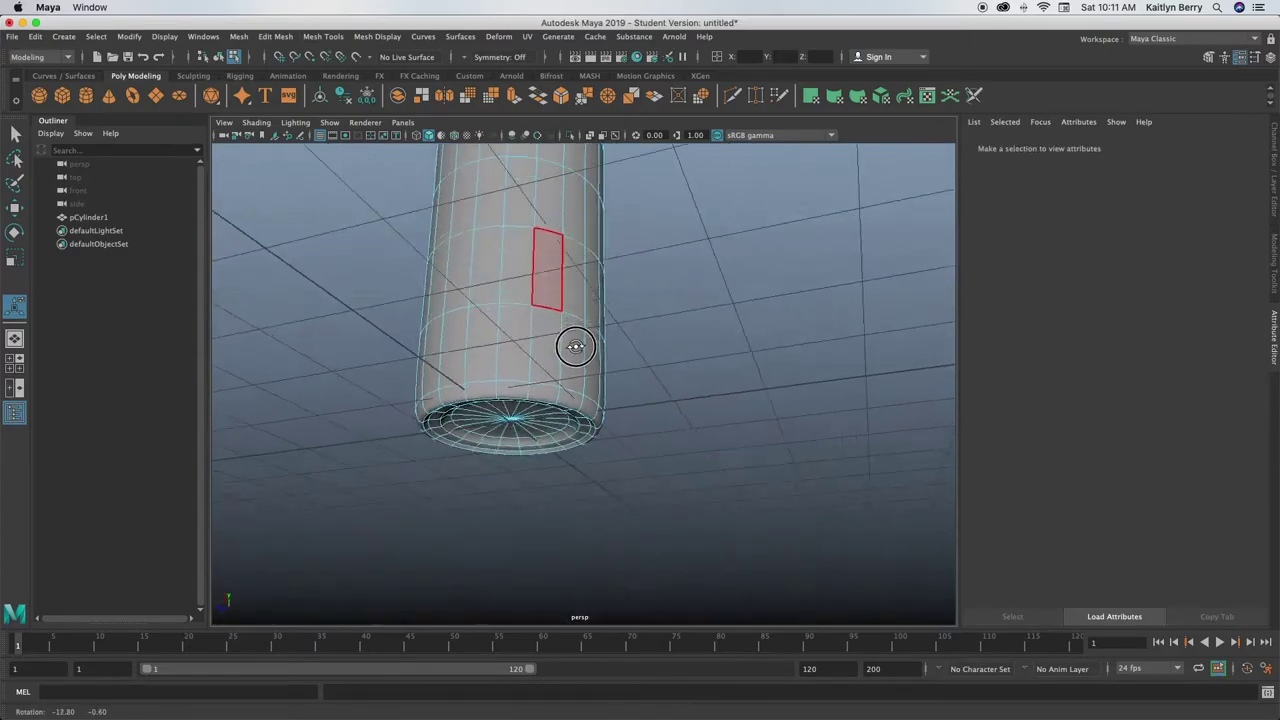
alt+right_drag(574, 346, 568, 250)
alt+drag(568, 250, 572, 312)
alt+middle_drag(572, 300, 566, 462)
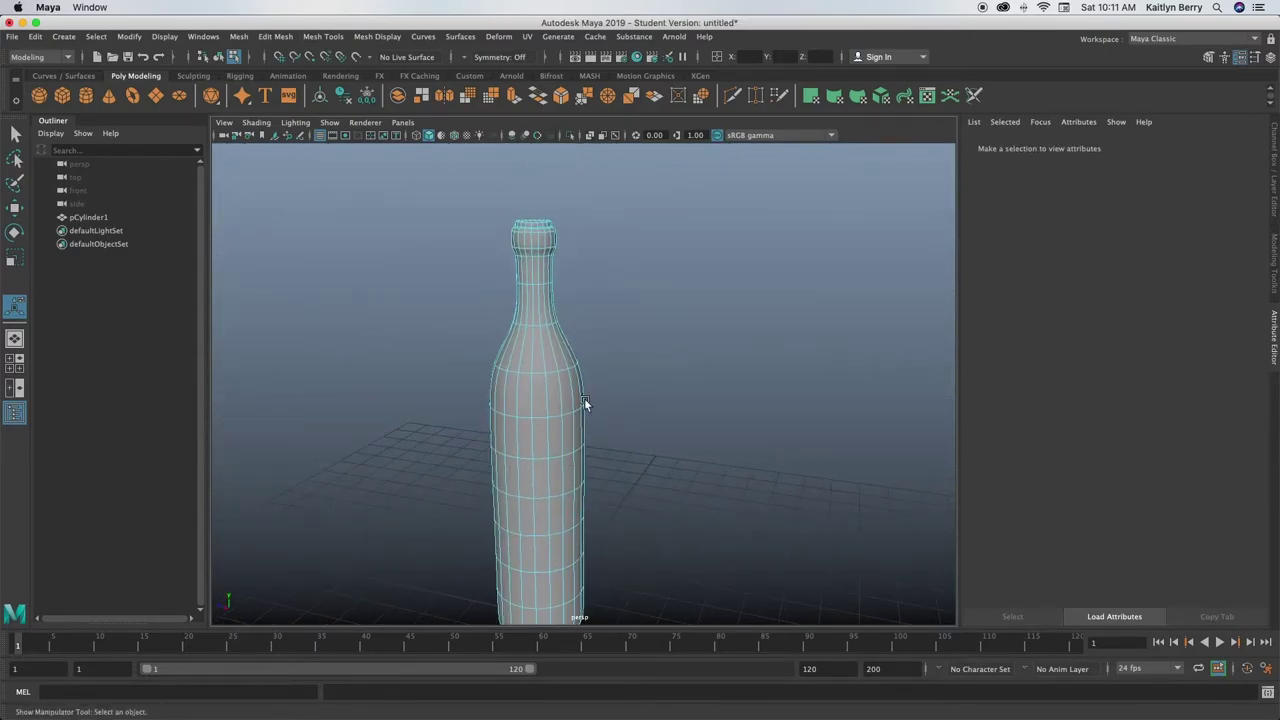
alt+right_drag(584, 398, 513, 392)
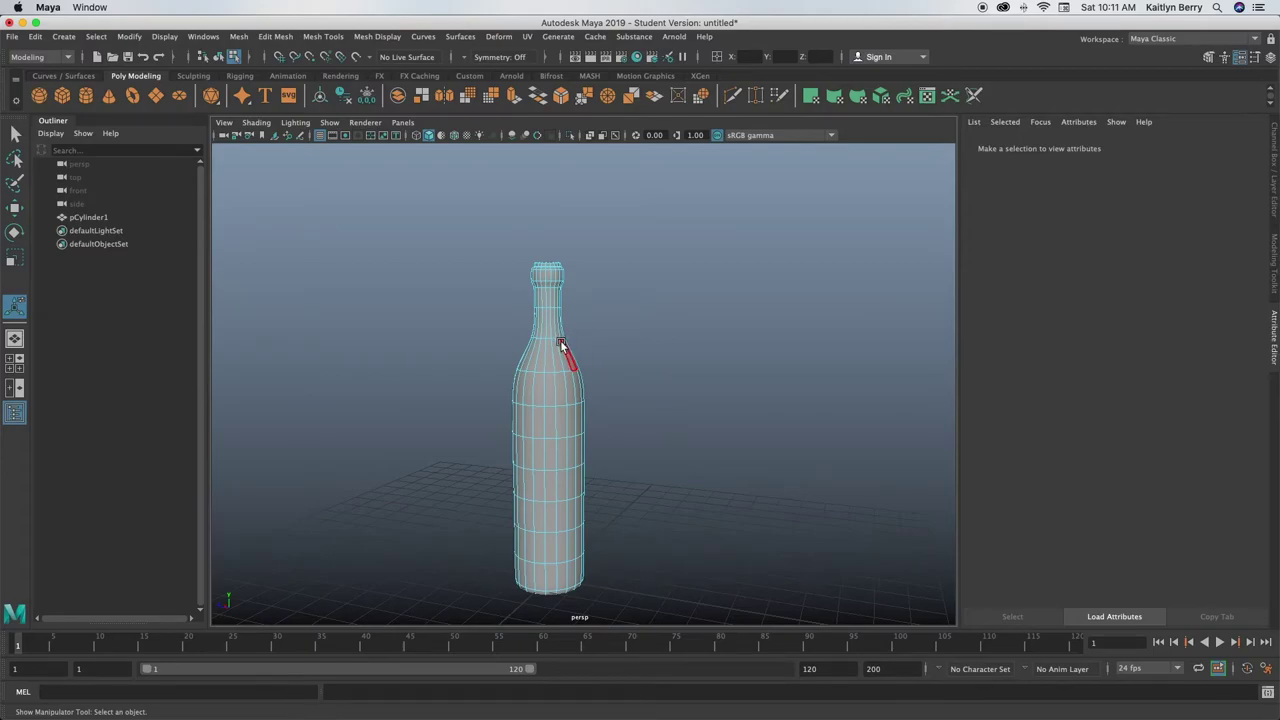
key(1)
Switch to edge selection and select the full outer edge loop around the bottle's bottom rim
right_drag(546, 306, 549, 275)
alt+drag(588, 540, 585, 456)
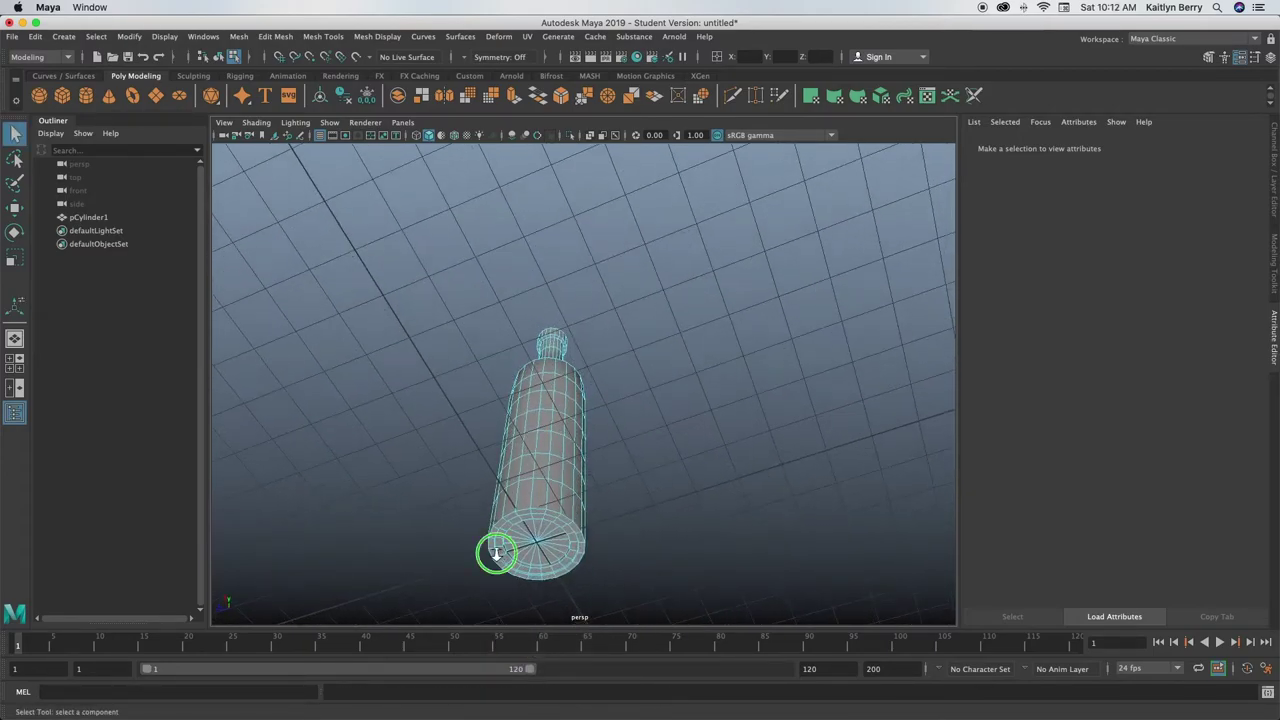
alt+right_drag(494, 551, 605, 548)
alt+middle_drag(612, 548, 667, 345)
click(621, 362)
double_click(617, 368)
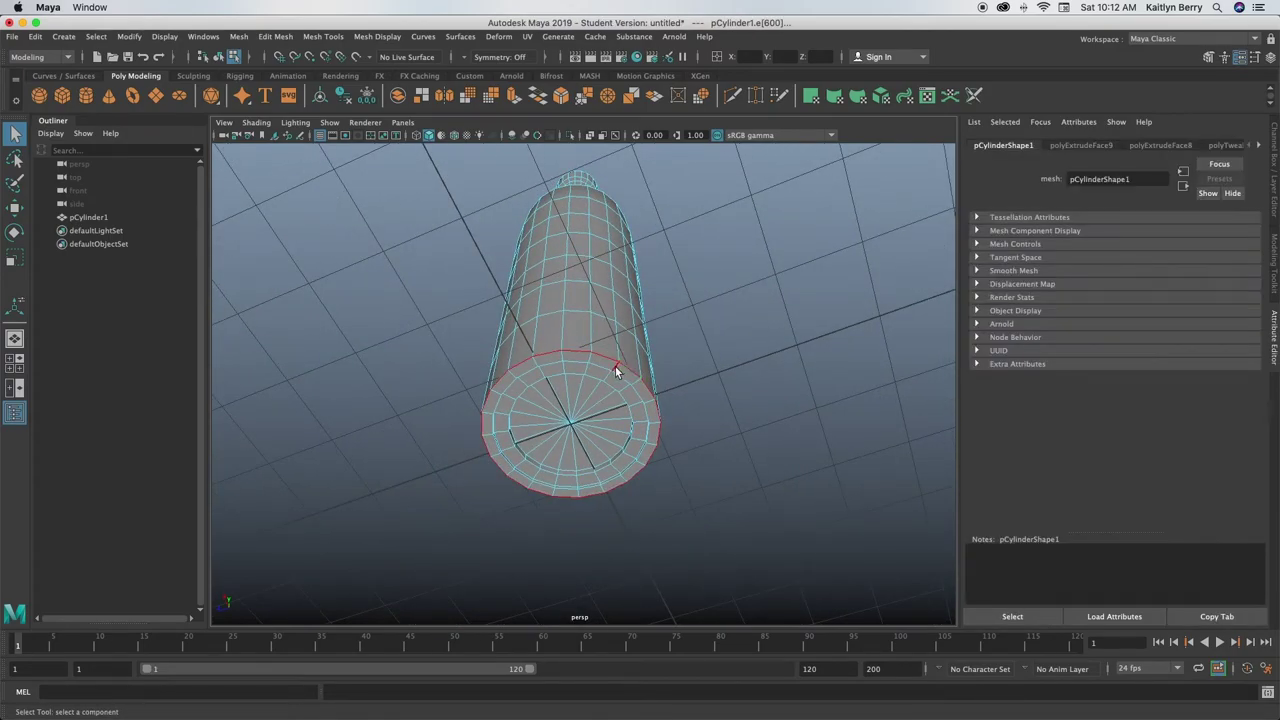
Bevel the bottom rim loop with 2 segments and a fraction of 0.35, using the unsmoothed display
key(ctrl+b)
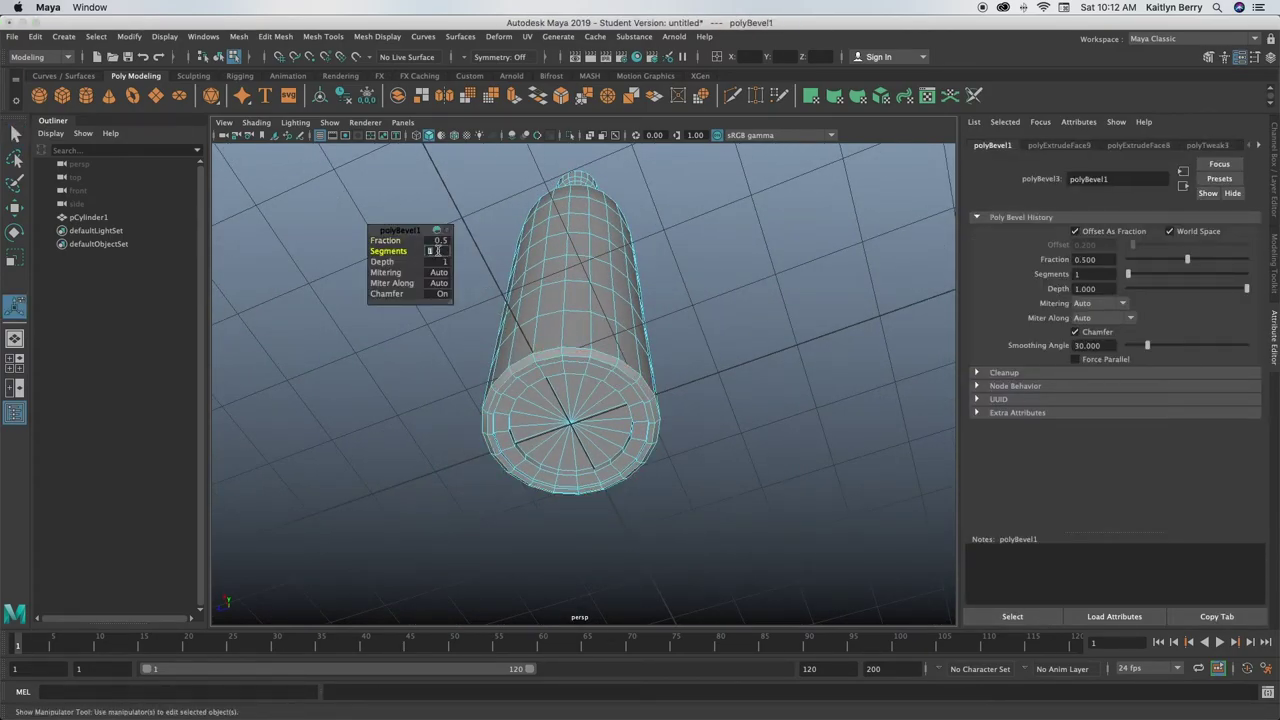
text(2)
key(Return)
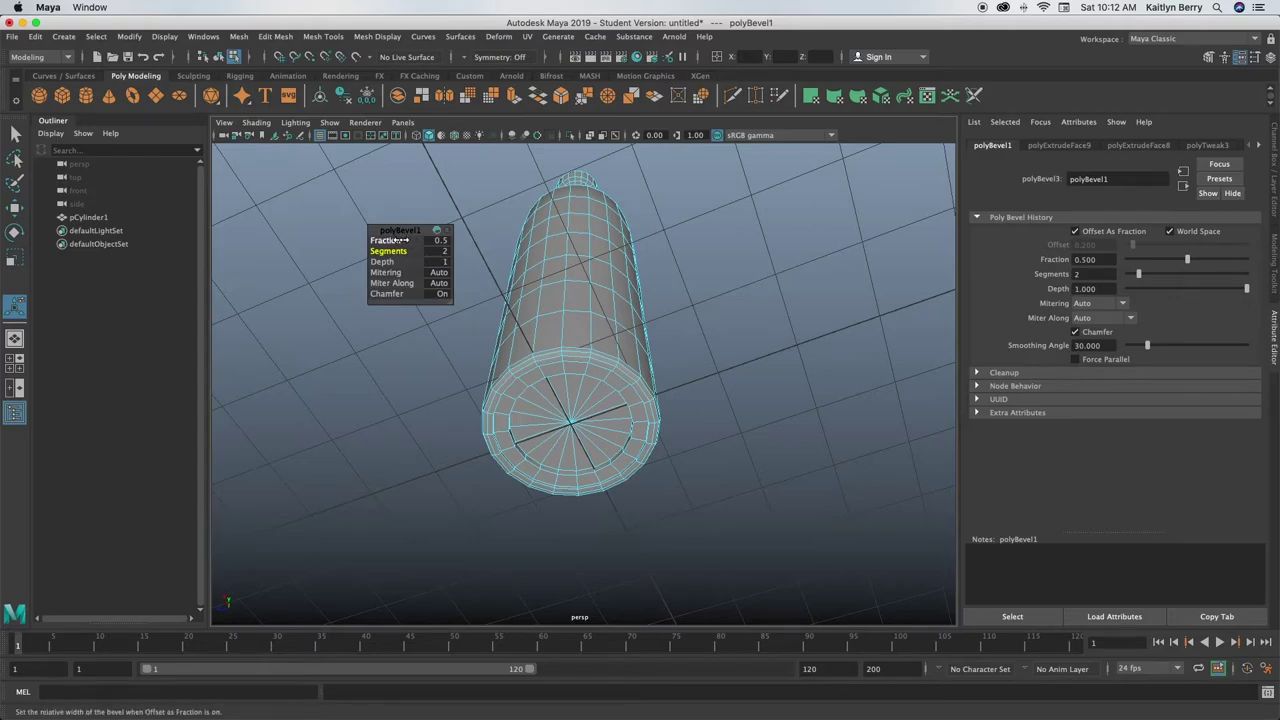
mouse_move(387, 245)
mouse_down()
mouse_move(362, 242)
mouse_move(377, 240)
mouse_up()
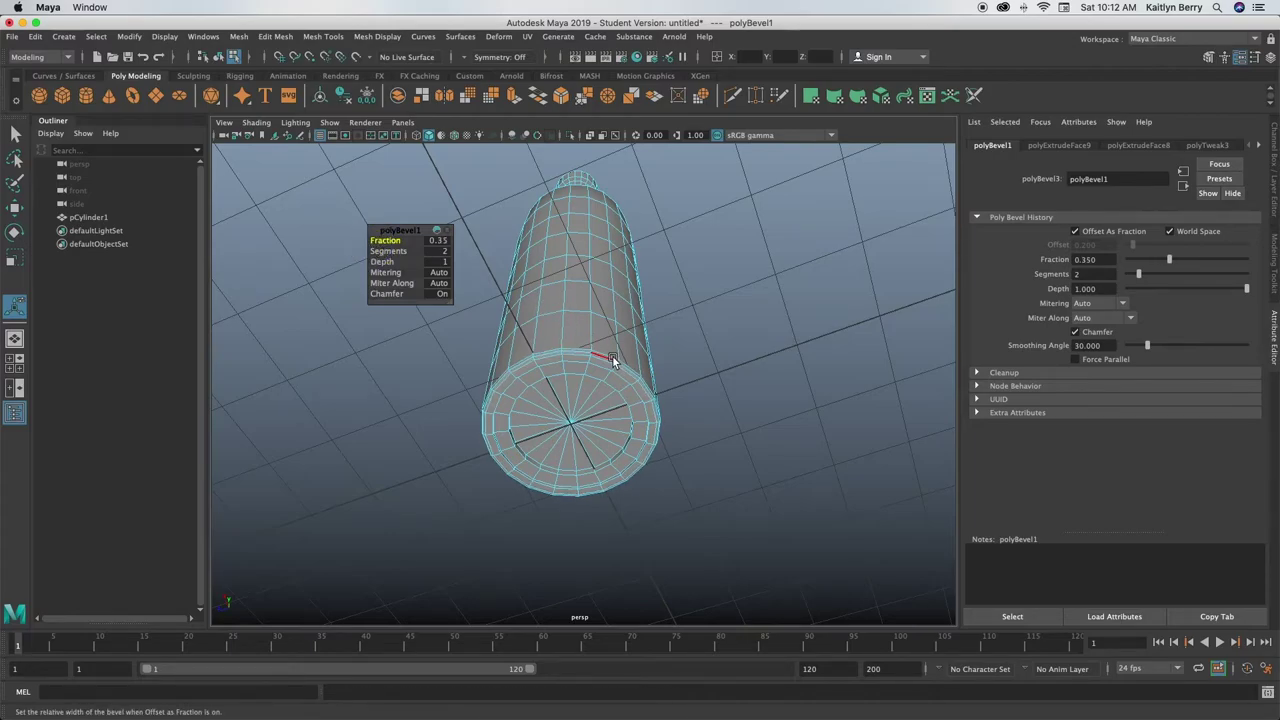
key(1)
Bevel the upper and lower outer edge loops of the lip ring with 2 segments and a fraction of 0.42
alt+drag(570, 268, 586, 312)
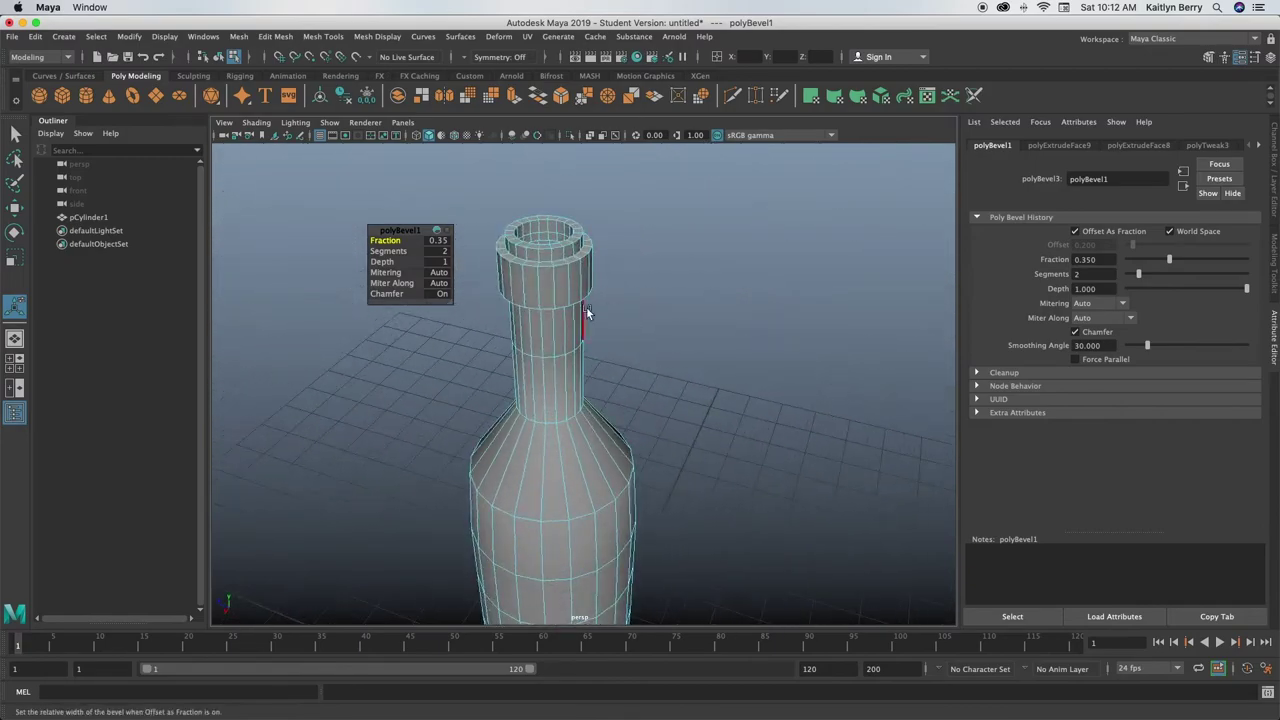
click(572, 286)
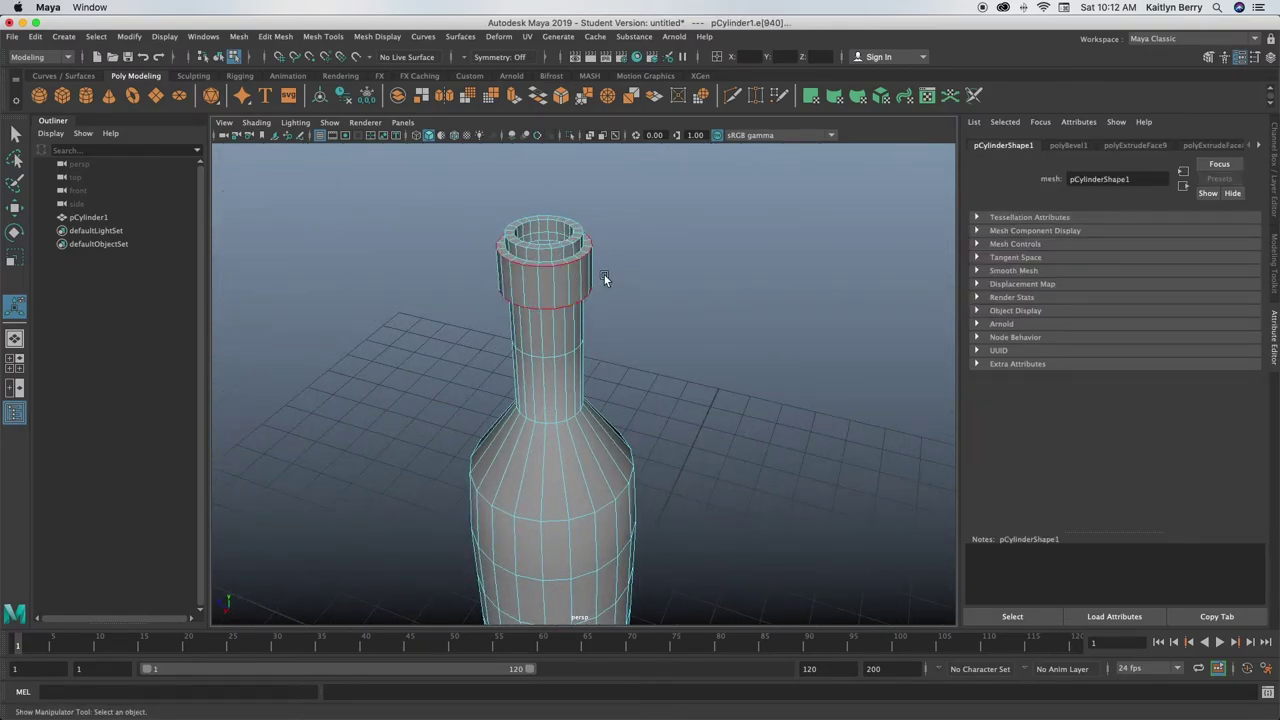
key(ctrl+b)
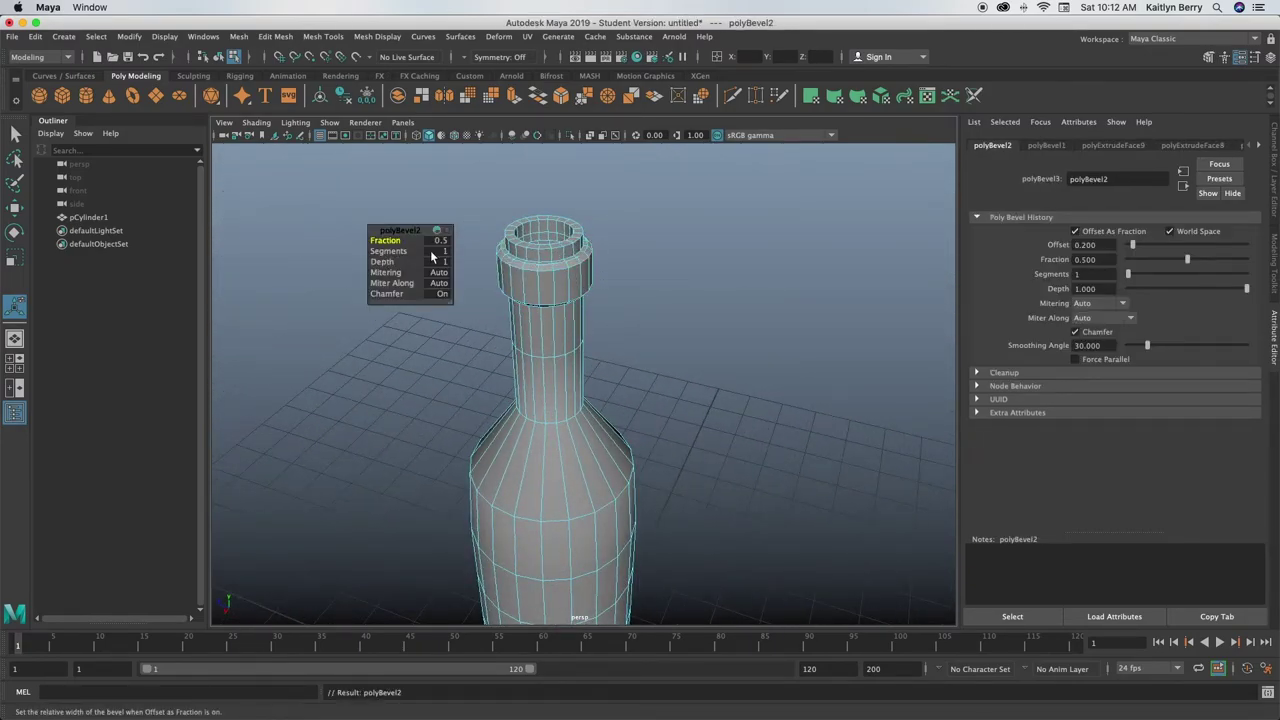
drag(444, 248, 476, 253)
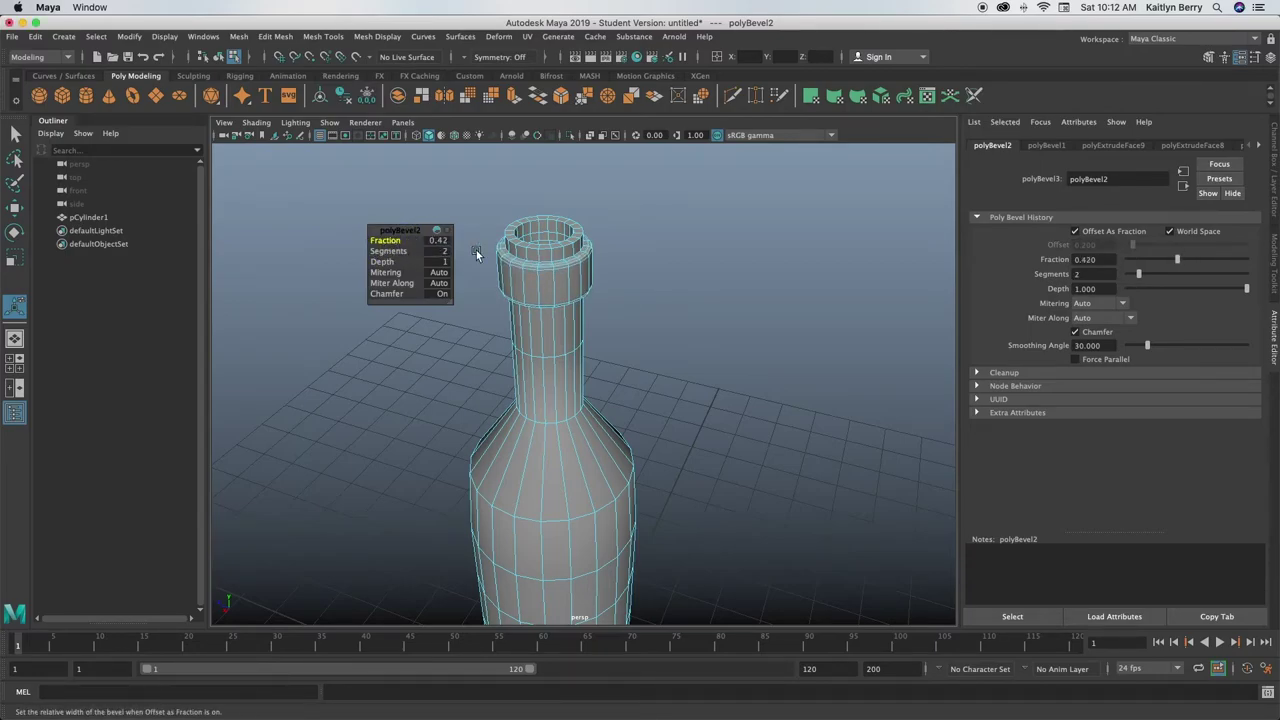
Bevel the inner and outer edge loops of the mouth's top rim with 2 segments and fraction 0.61, and check the smooth preview
double_click(542, 243)
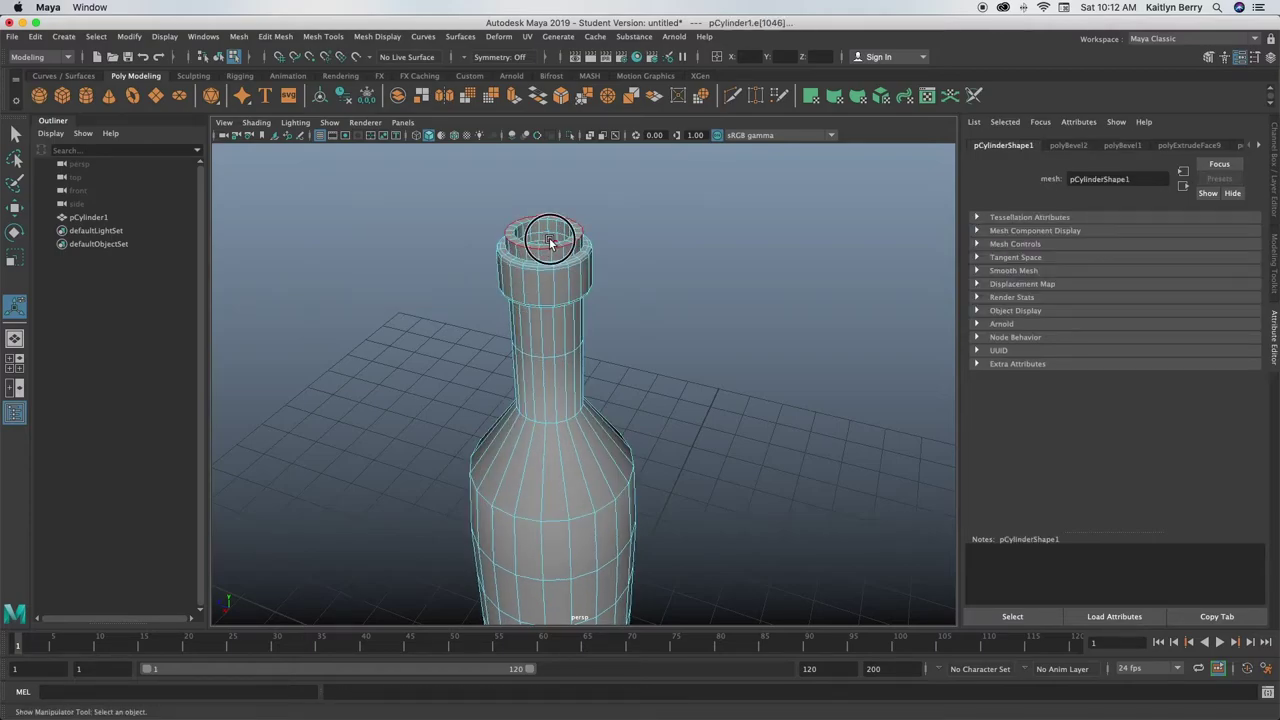
double_click(558, 218)
key(ctrl+b)
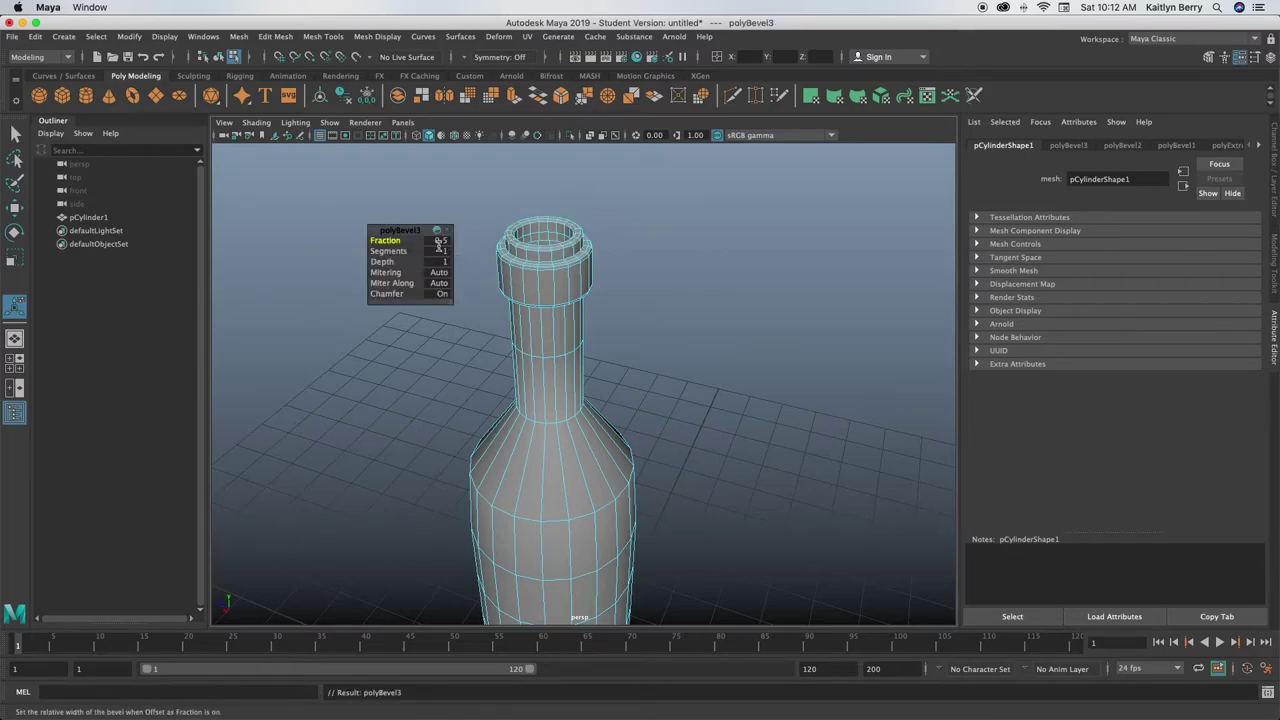
click(437, 251)
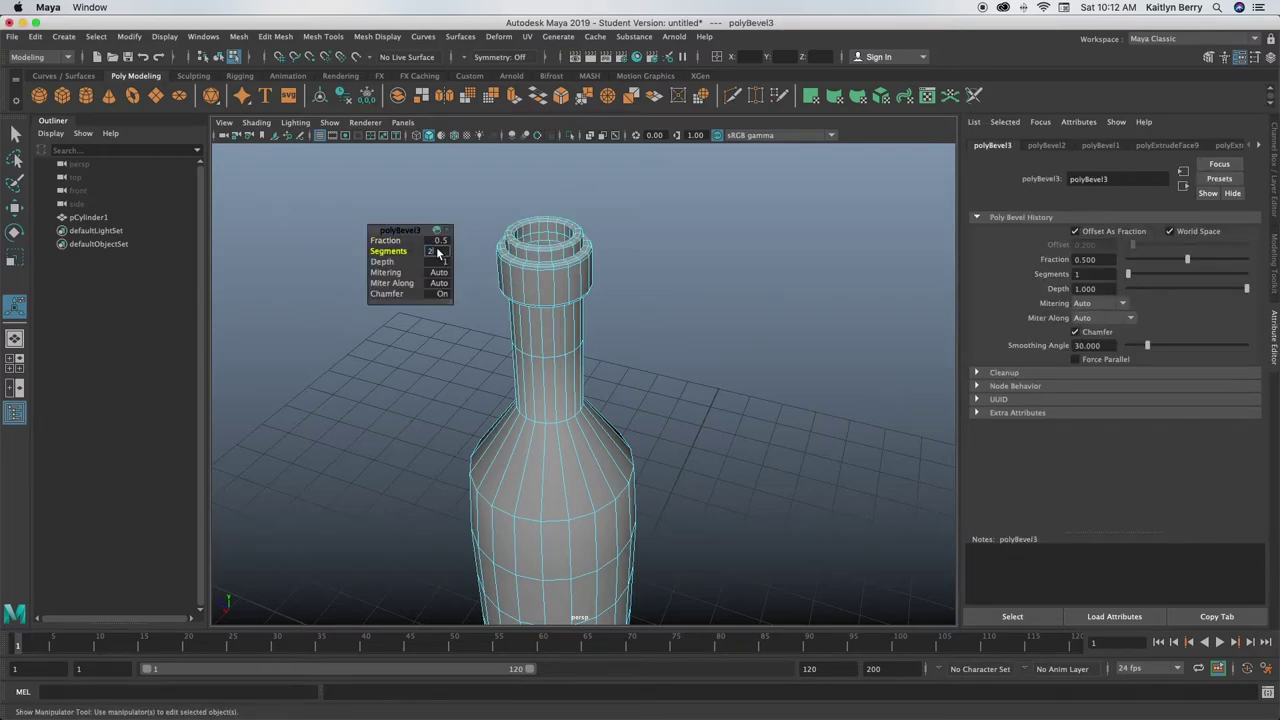
text(2)
key(Return)
click(386, 240)
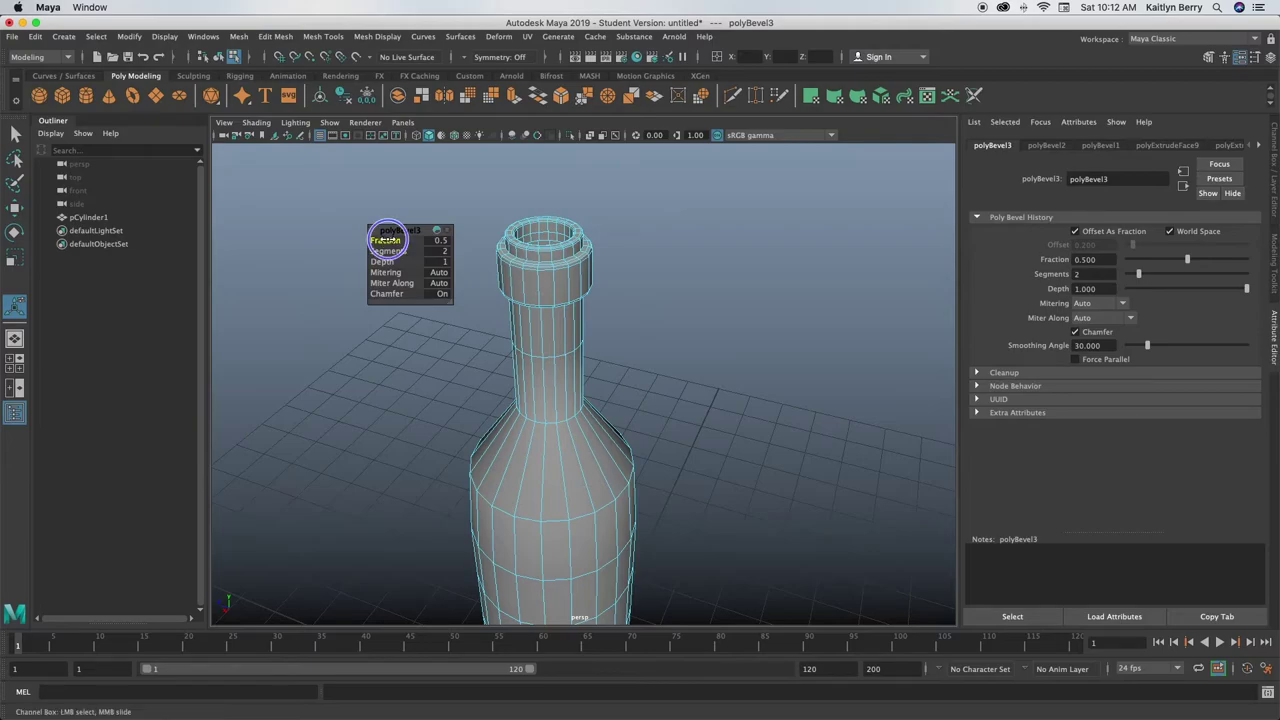
drag(386, 240, 396, 243)
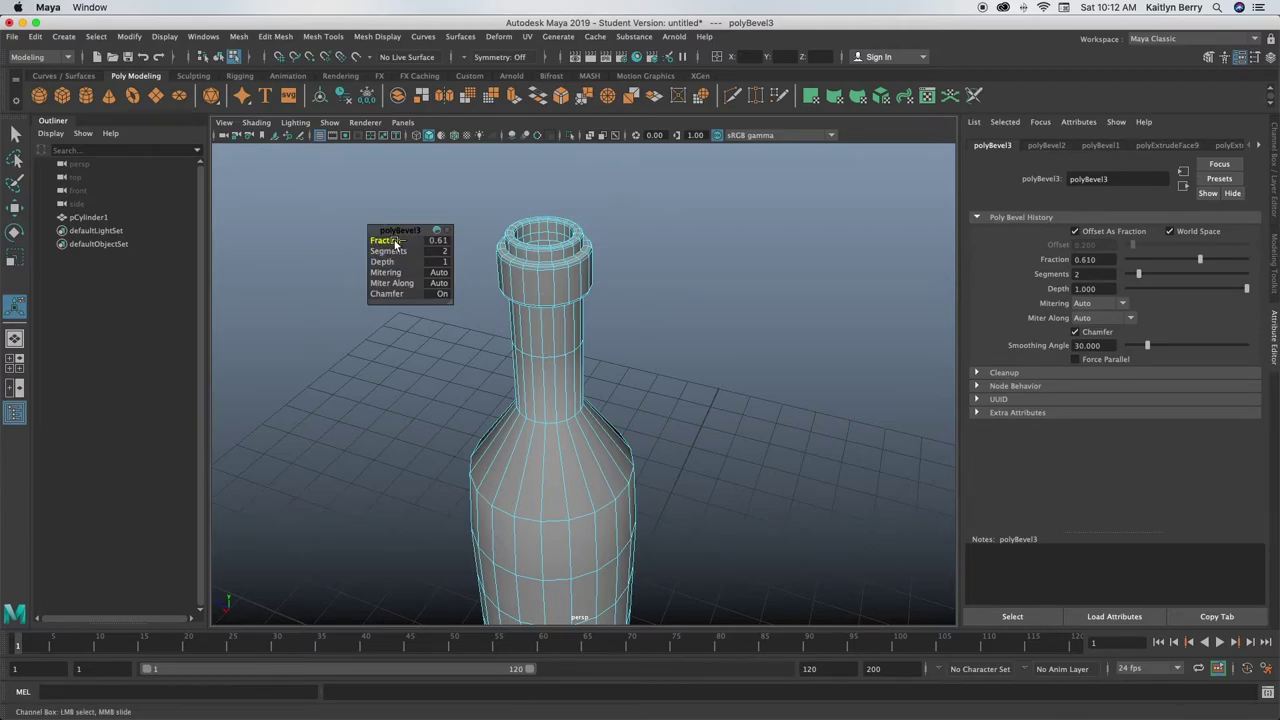
key(3)
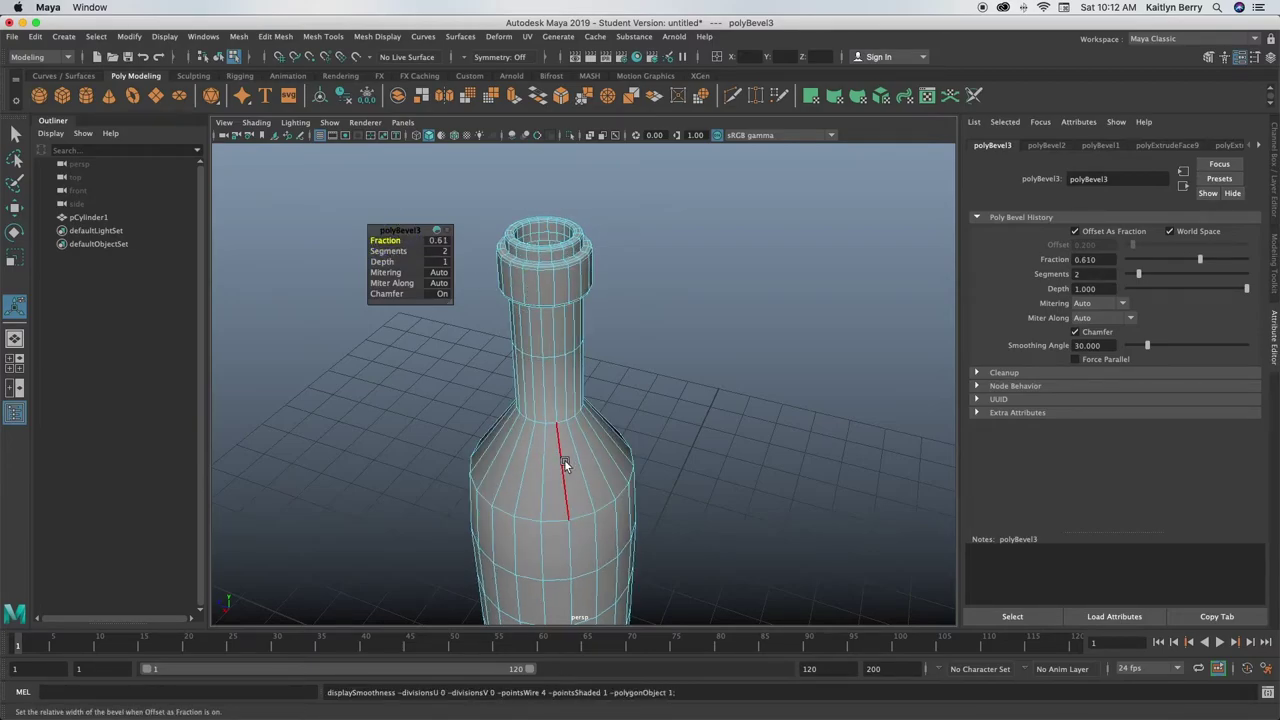
key(3)
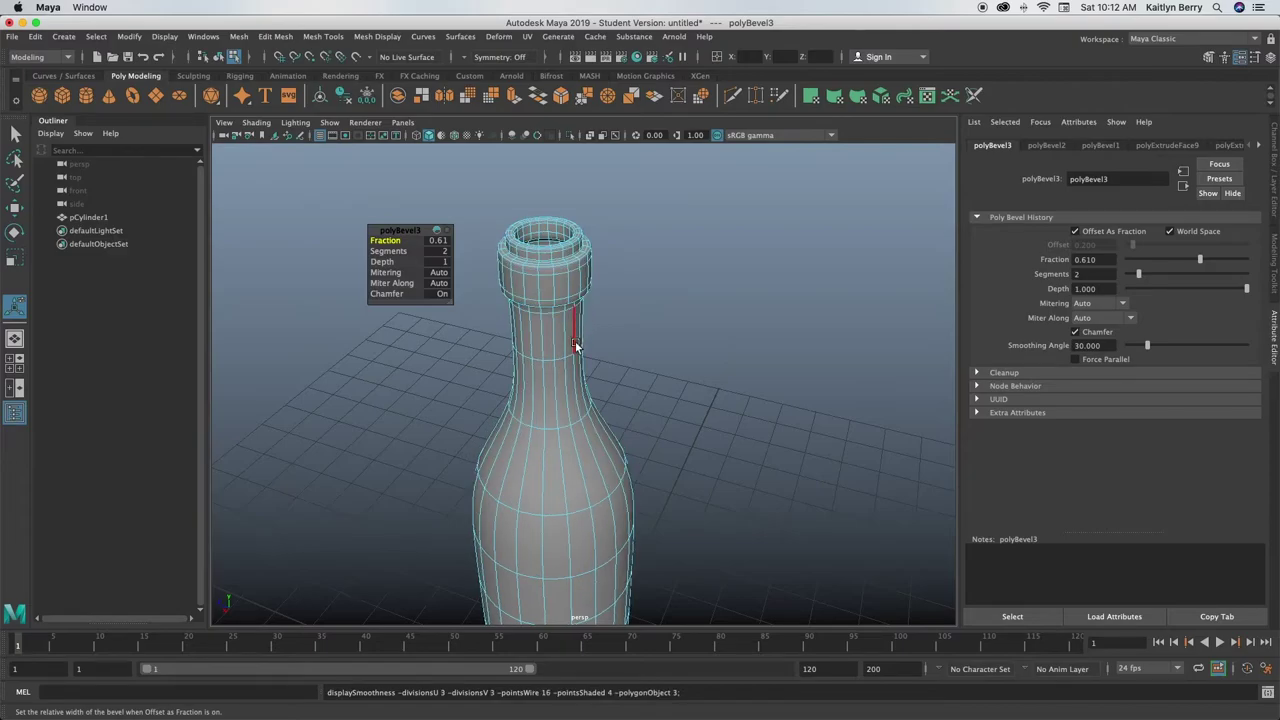
key(1)
Try to lower the outer edge loop where the neck meets the shoulder
alt+drag(618, 390, 540, 428)
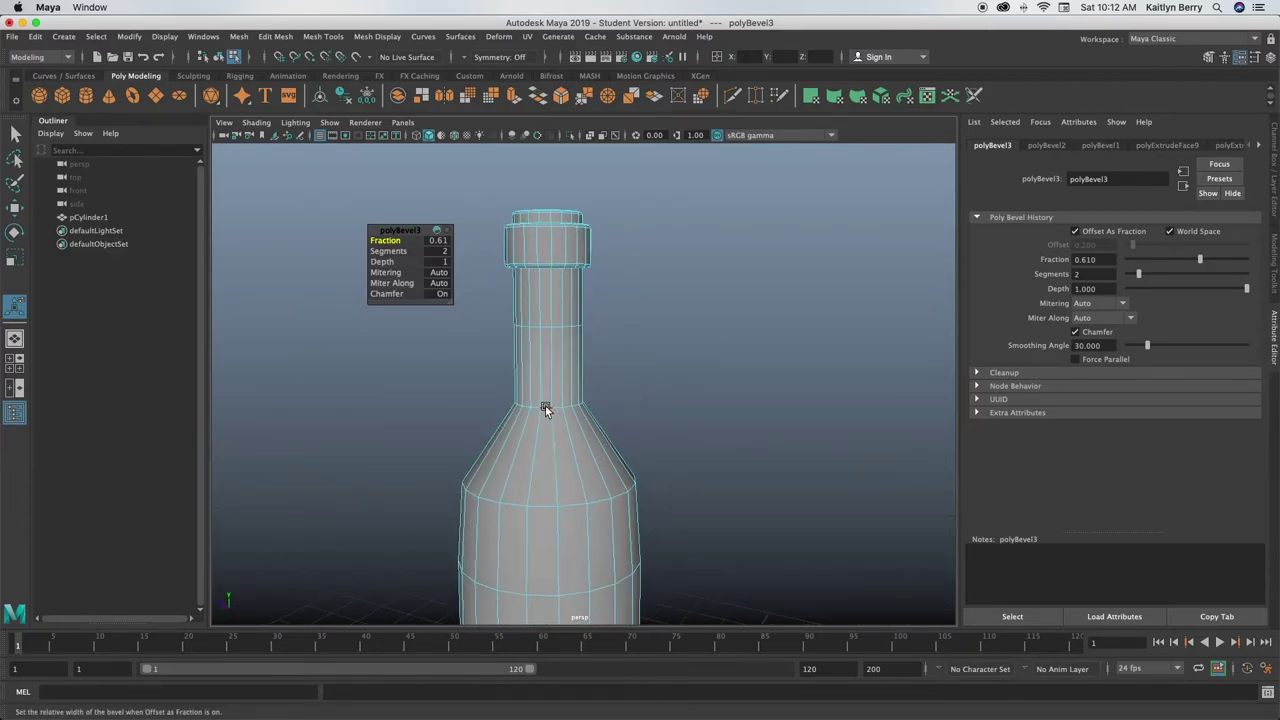
double_click(541, 406)
key(w)
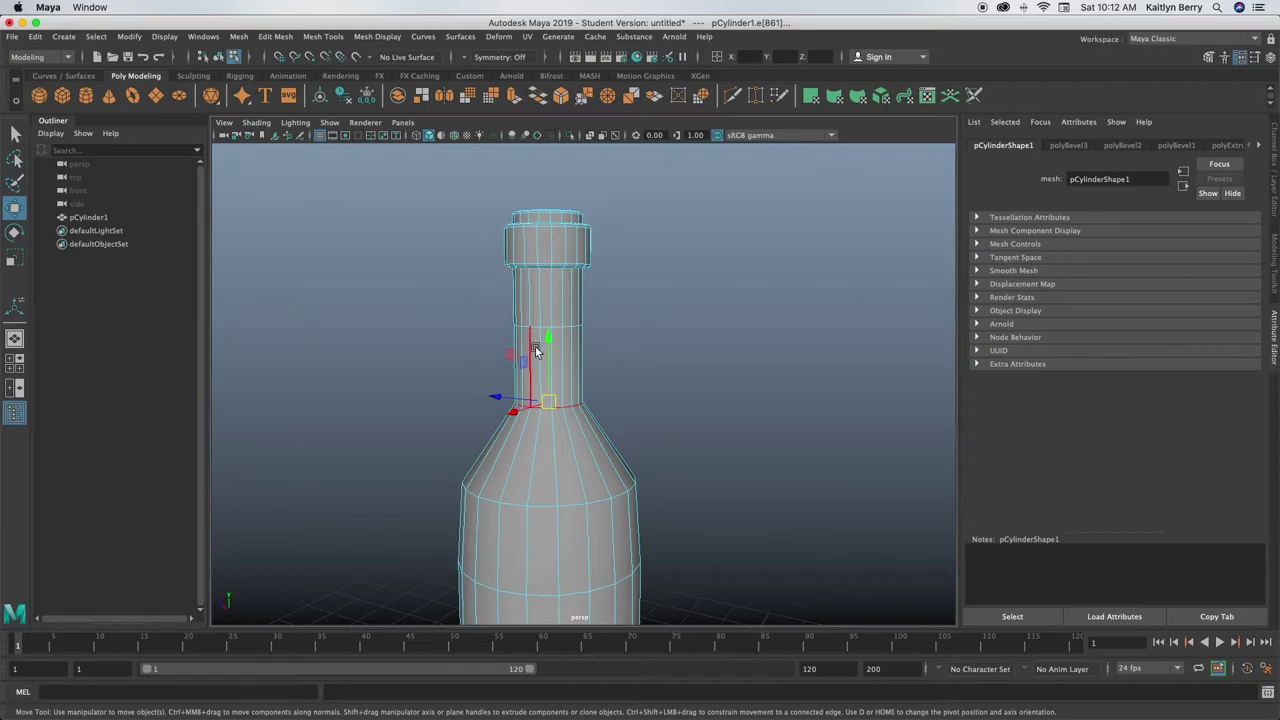
mouse_move(549, 338)
mouse_down()
mouse_move(551, 366)
mouse_move(554, 351)
mouse_up()
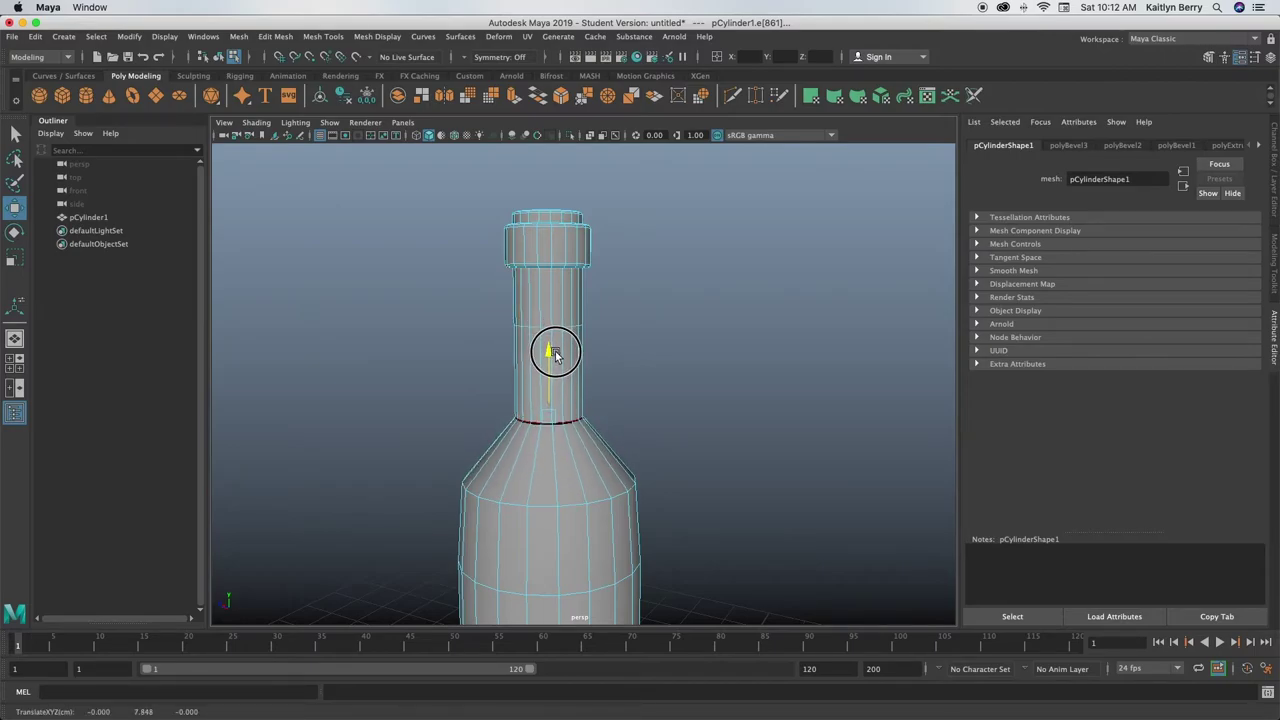
Select all vertices where the neck meets the shoulder, lower them slightly and check the result in smooth preview
alt+drag(651, 434, 599, 417)
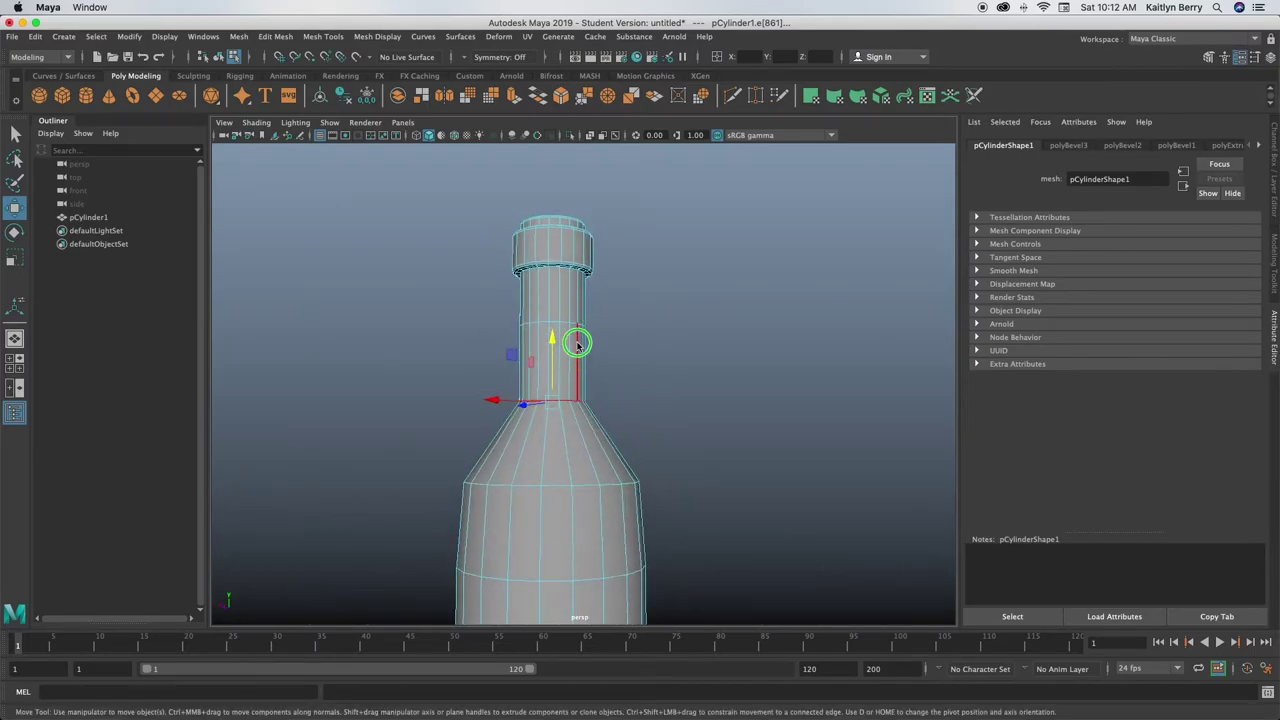
right_drag(580, 337, 508, 336)
drag(426, 390, 817, 416)
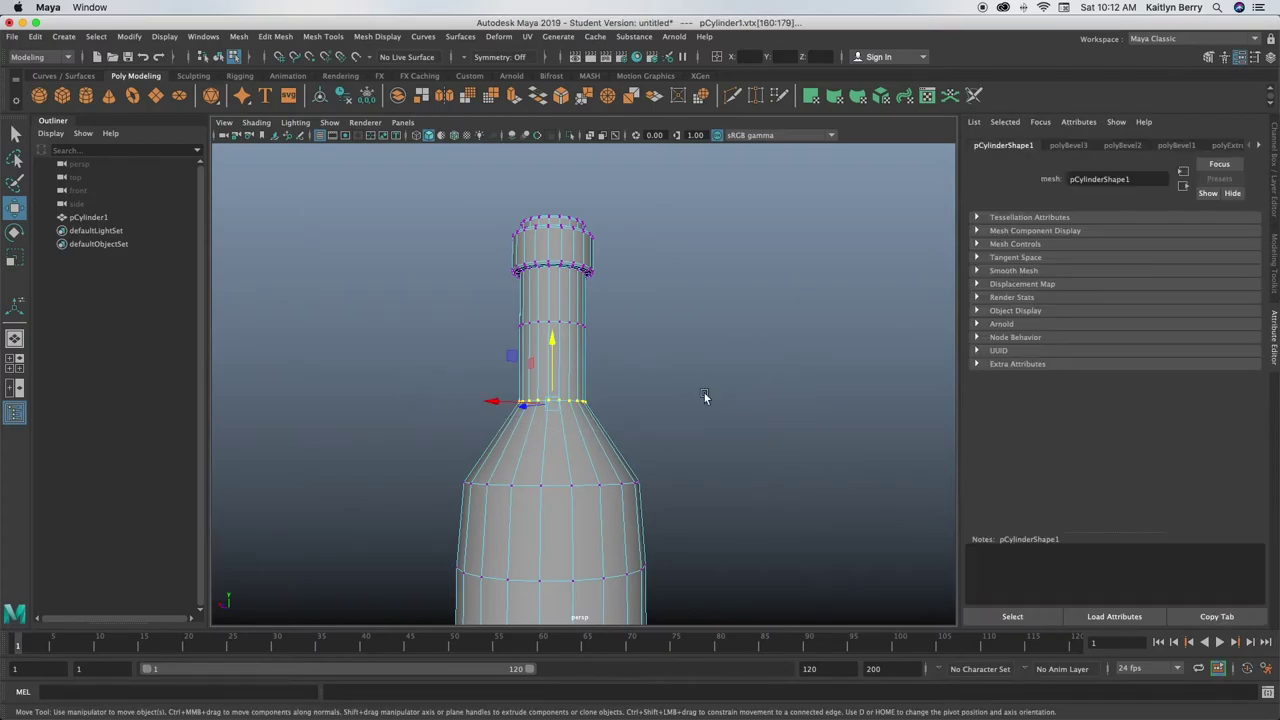
alt+drag(388, 470, 545, 476)
drag(579, 342, 580, 375)
key(3)
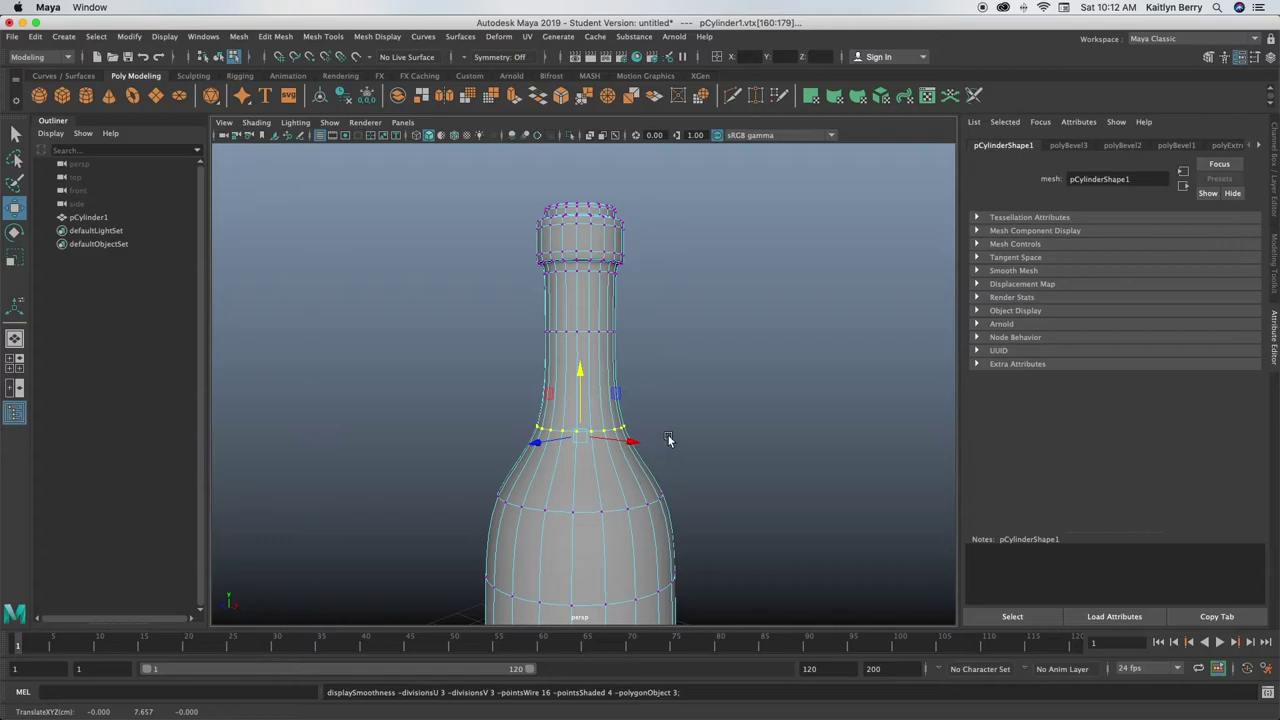
key(1)
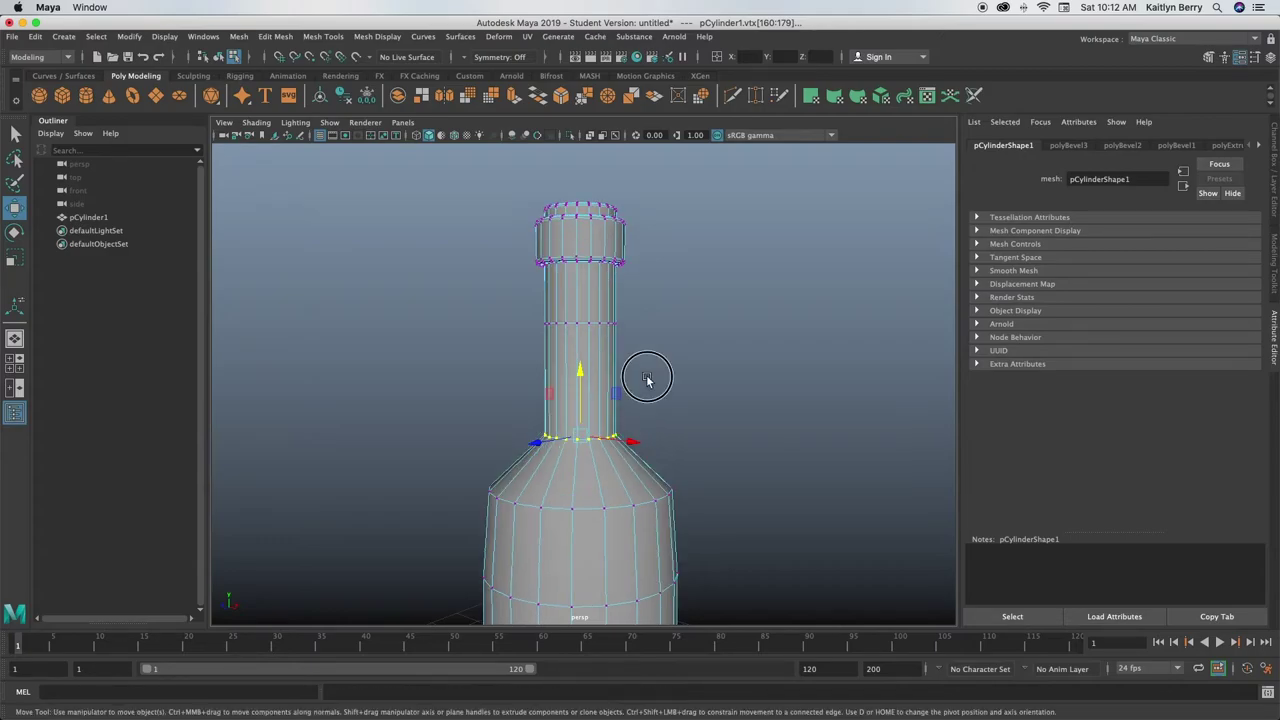
Show the bottle in smooth preview, return to object mode and review its overall shape
click(651, 380)
key(3)
alt+right_drag(671, 434, 474, 526)
alt+drag(474, 526, 614, 460)
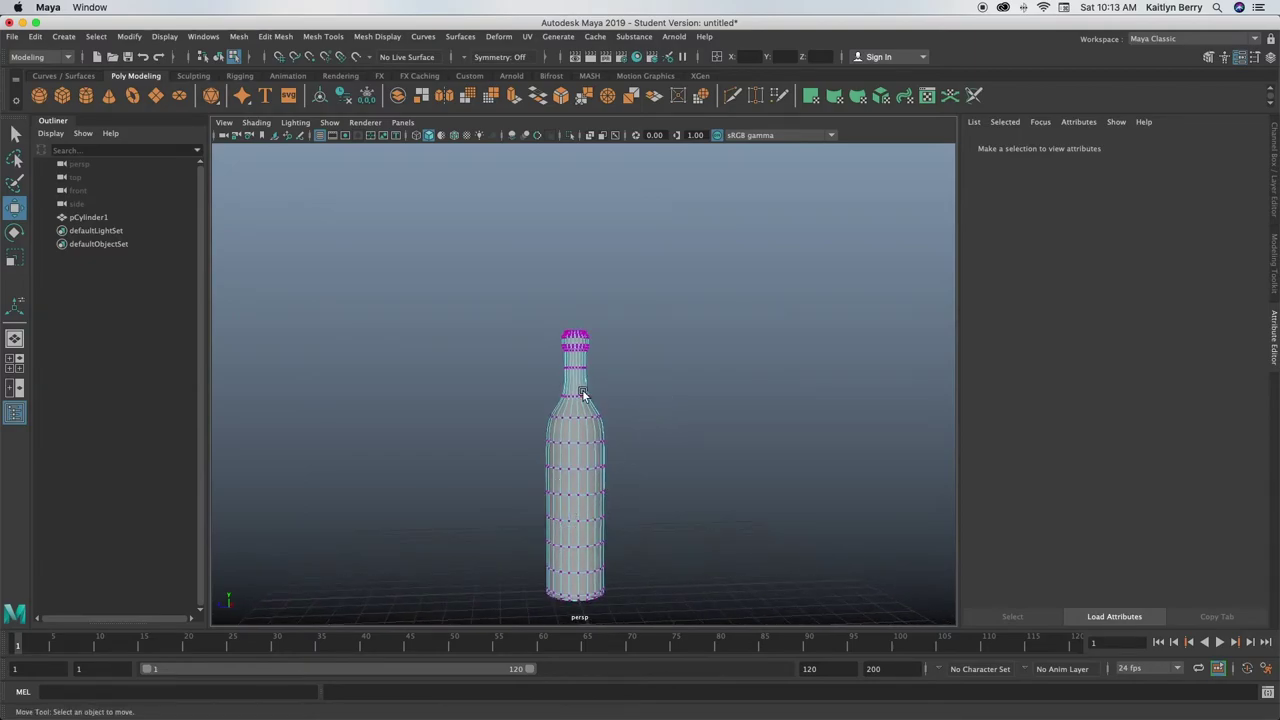
right_drag(576, 410, 624, 322)
alt+drag(597, 446, 595, 393)
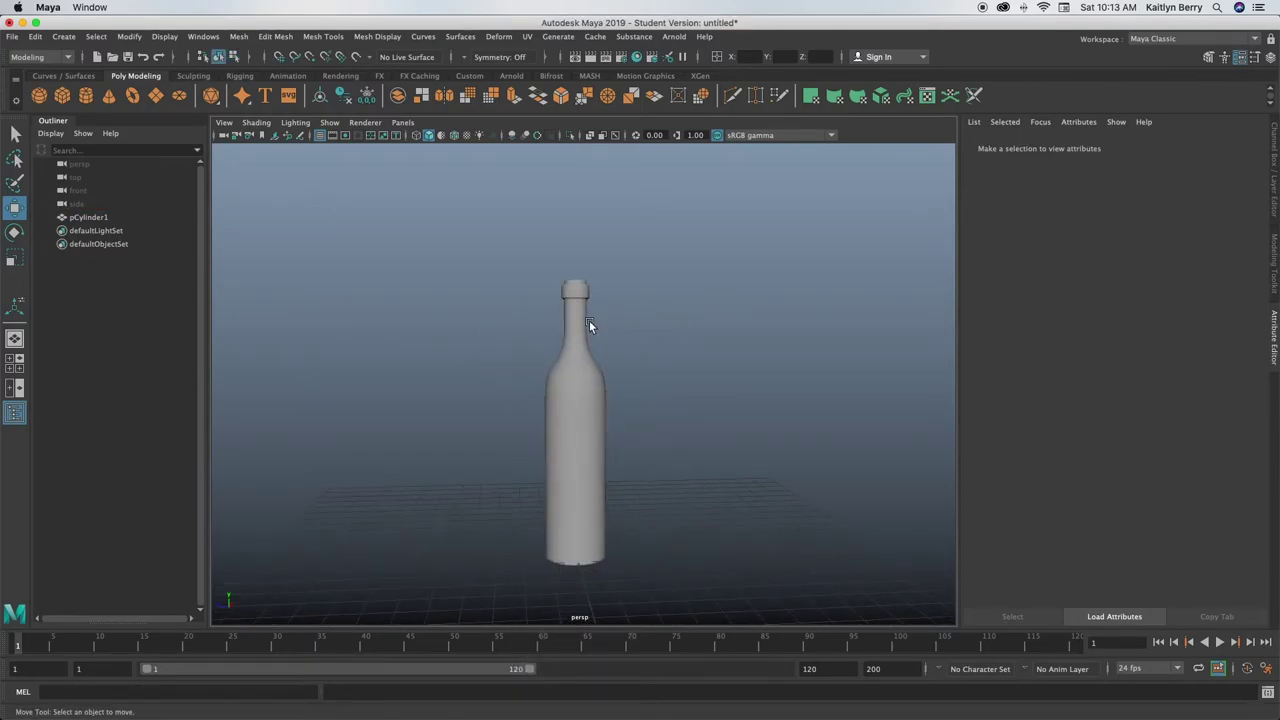
alt+drag(588, 322, 580, 336)
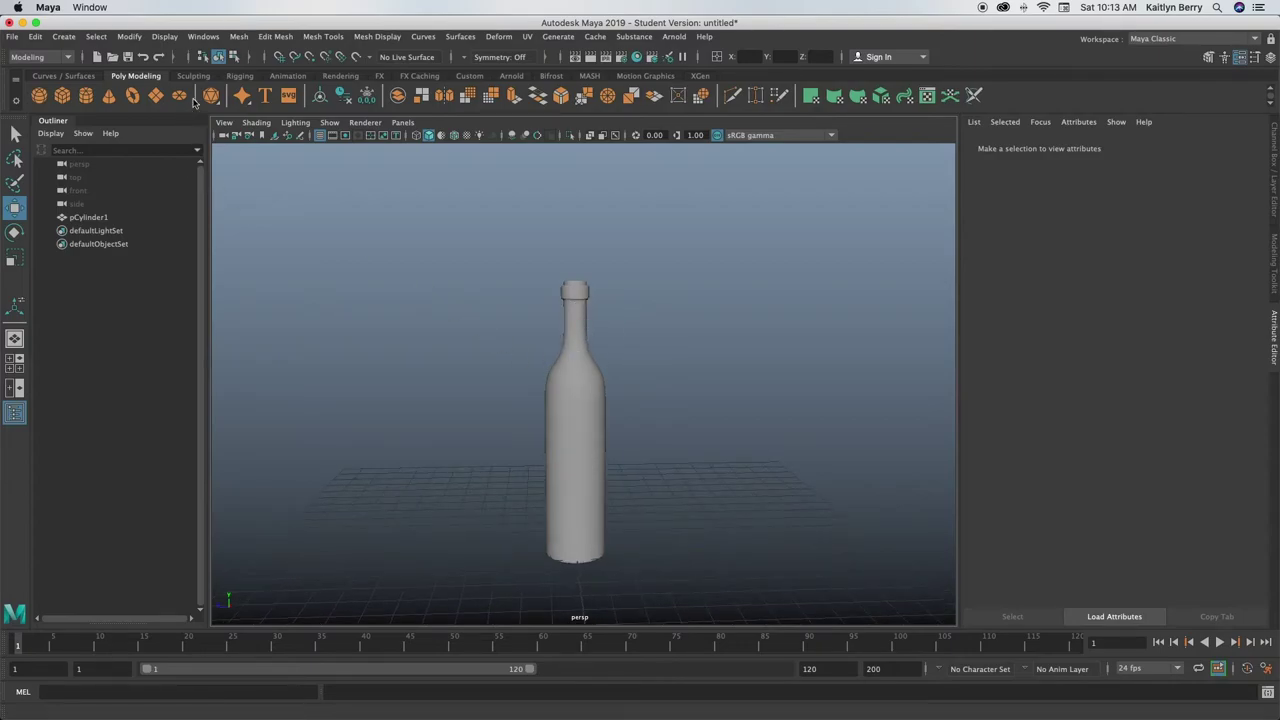
Add a polygon cylinder as the cork, raised to the bottle's mouth and scaled down uniformly to fit inside the opening
click(86, 95)
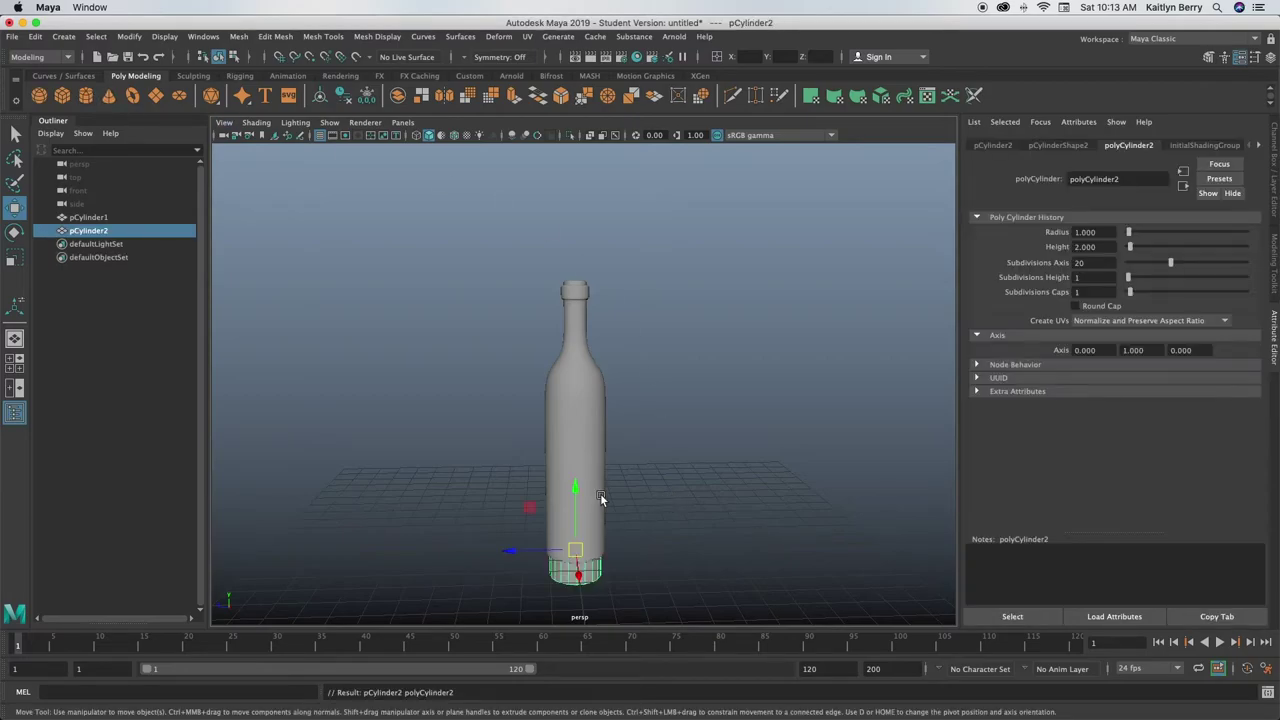
drag(579, 486, 594, 222)
alt+right_drag(534, 345, 630, 331)
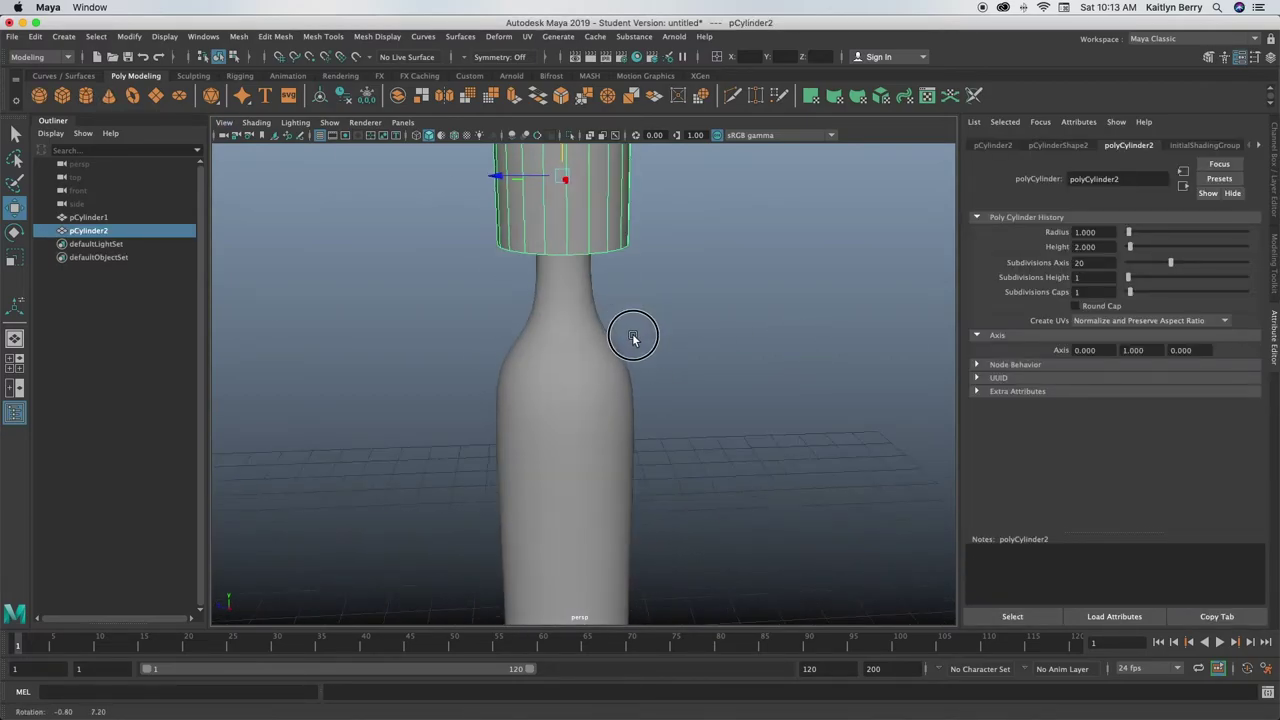
alt+drag(634, 331, 687, 420)
key(r)
drag(560, 281, 502, 282)
key(w)
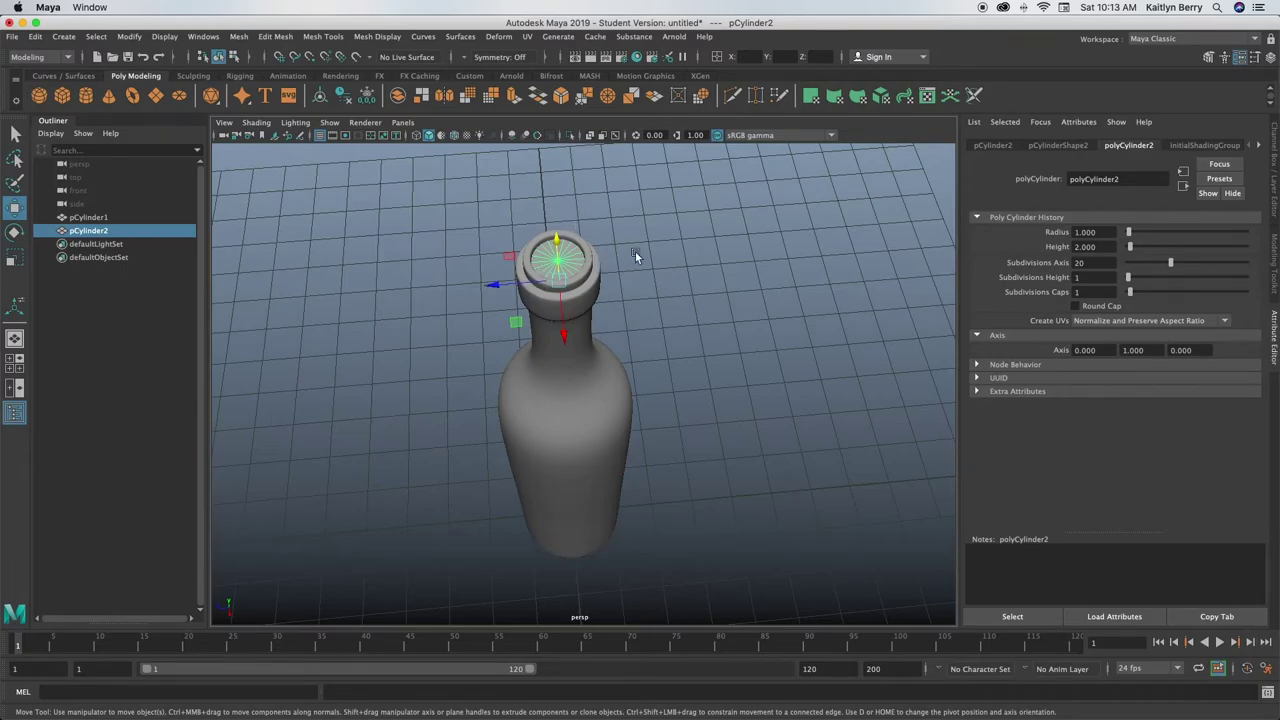
Raise the cork partly out of the bottle's mouth, to about 10.44 cm in Y, and scale it slightly
alt+drag(610, 319, 606, 296)
alt+middle_drag(590, 232, 591, 302)
alt+drag(591, 302, 590, 262)
drag(540, 226, 533, 175)
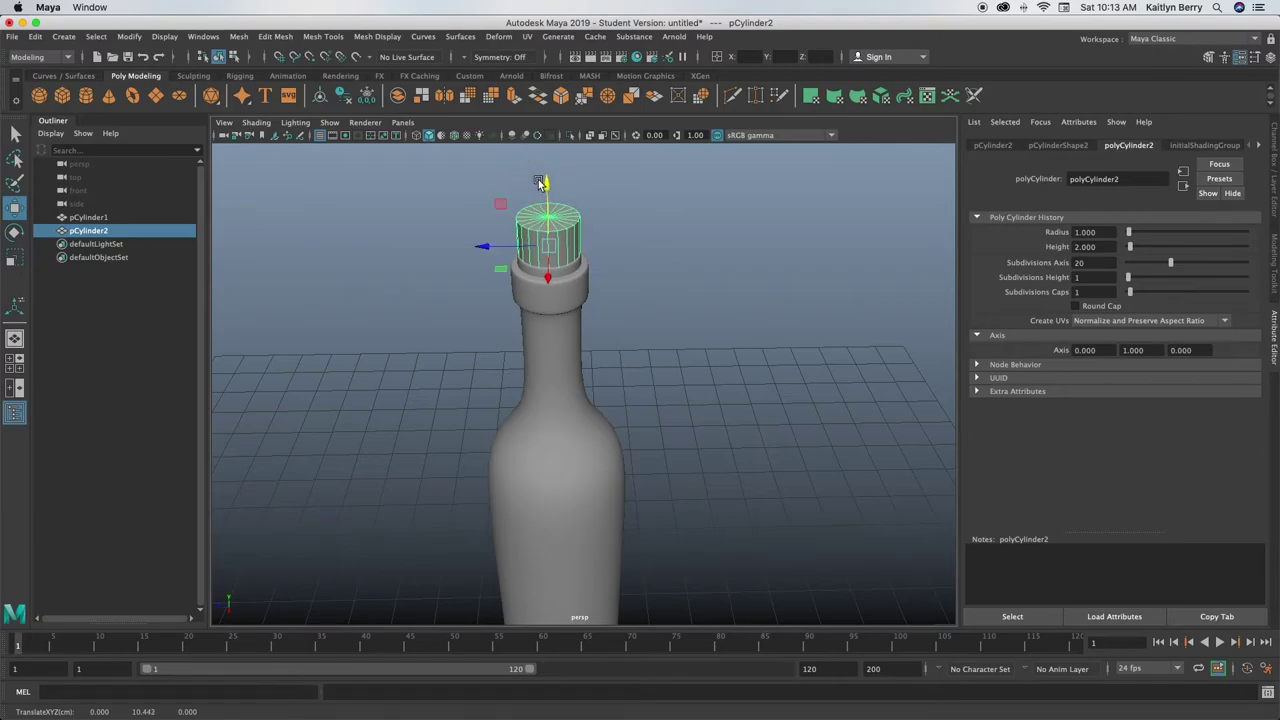
alt+drag(592, 285, 590, 277)
key(r)
drag(558, 218, 542, 224)
Refine the cork's scale against the mouth opening and raise it slightly, to about 10.55 cm in Y
alt+drag(535, 258, 534, 320)
alt+right_drag(580, 300, 652, 303)
alt+drag(620, 282, 612, 296)
drag(531, 281, 604, 294)
alt+right_drag(616, 220, 572, 233)
alt+middle_drag(572, 233, 568, 272)
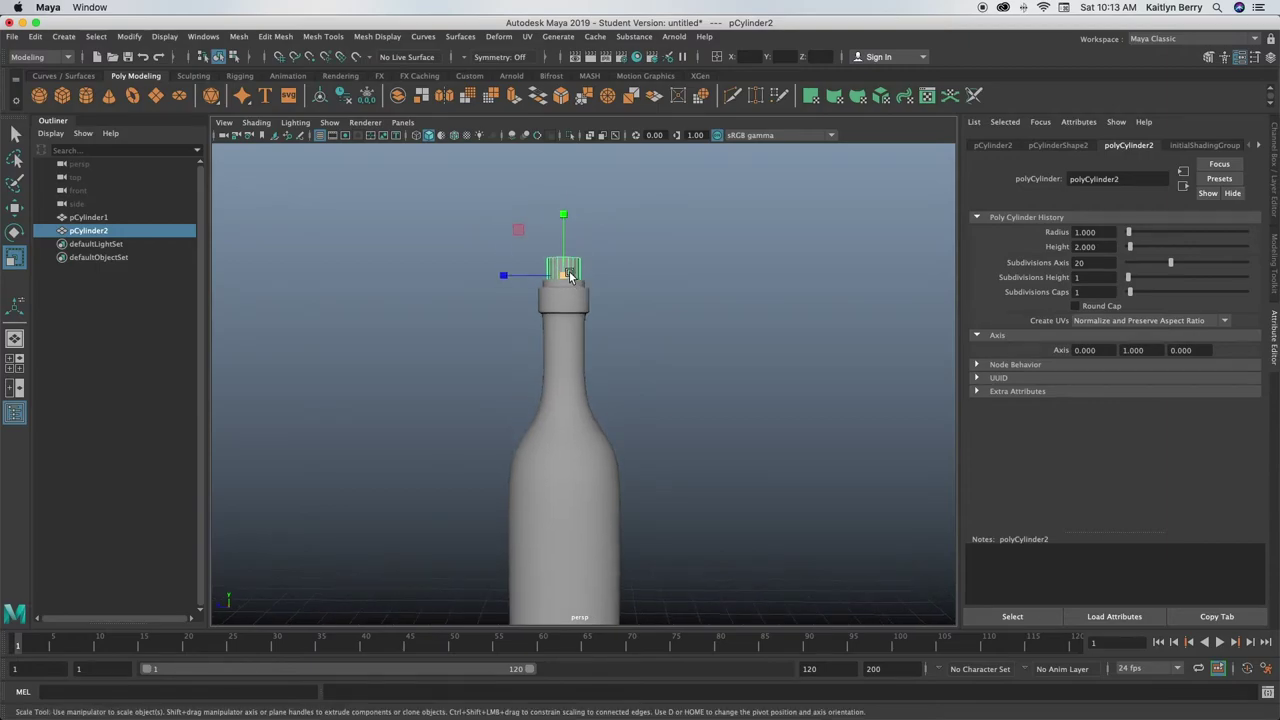
drag(569, 272, 566, 272)
key(w)
mouse_move(564, 225)
mouse_down()
mouse_move(563, 206)
mouse_move(566, 229)
mouse_move(566, 216)
mouse_up()
alt+right_drag(614, 230, 577, 243)
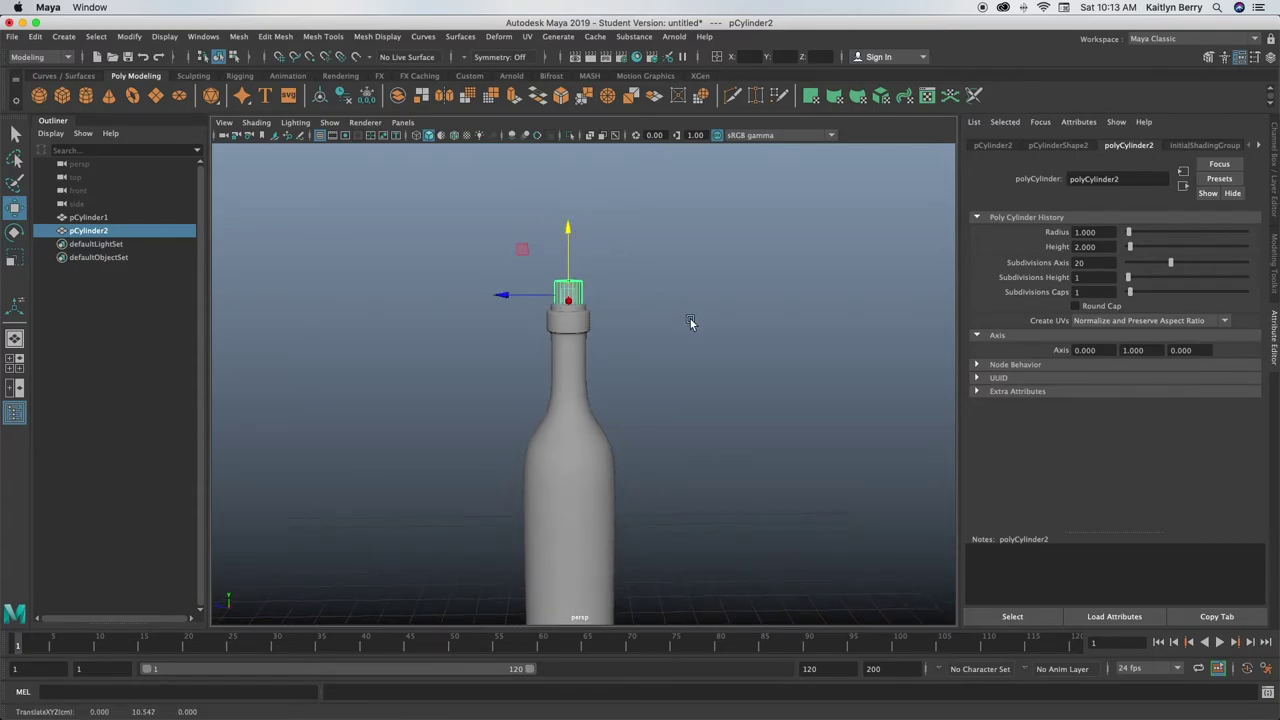
click(657, 430)
alt+middle_drag(661, 423, 657, 381)
alt+right_drag(721, 443, 695, 417)
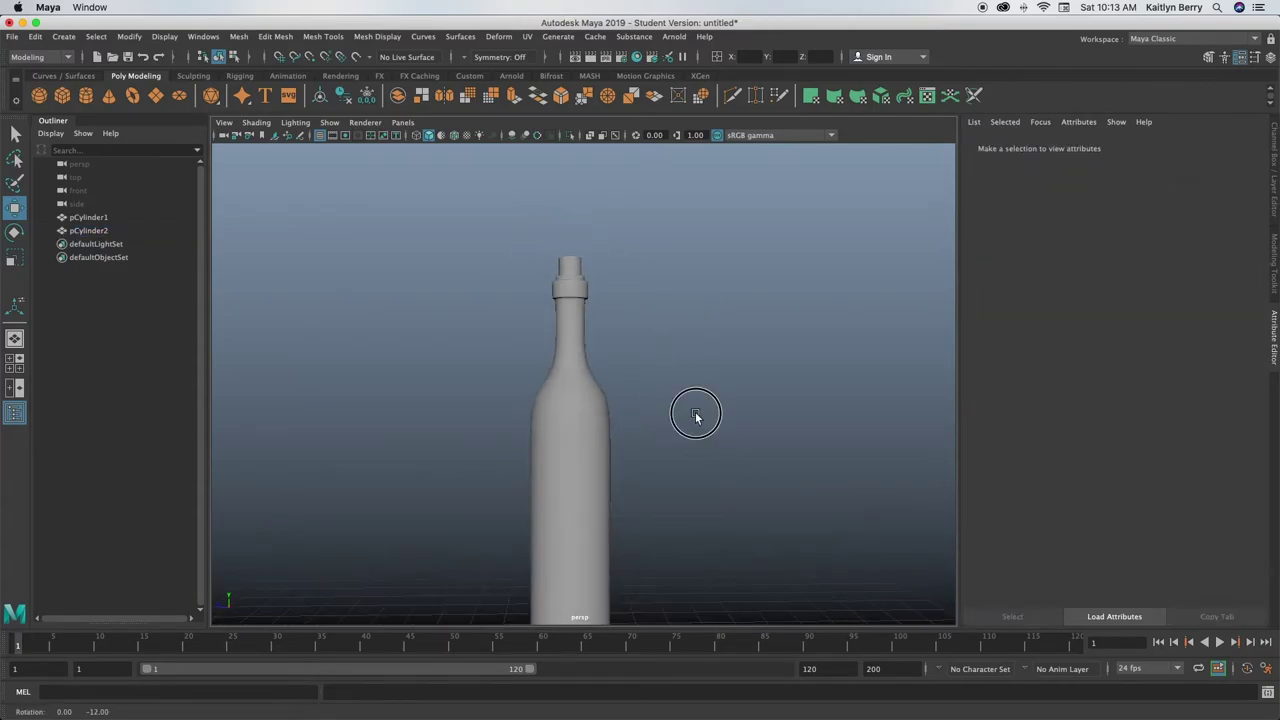
click(560, 351)
shift+click(569, 268)
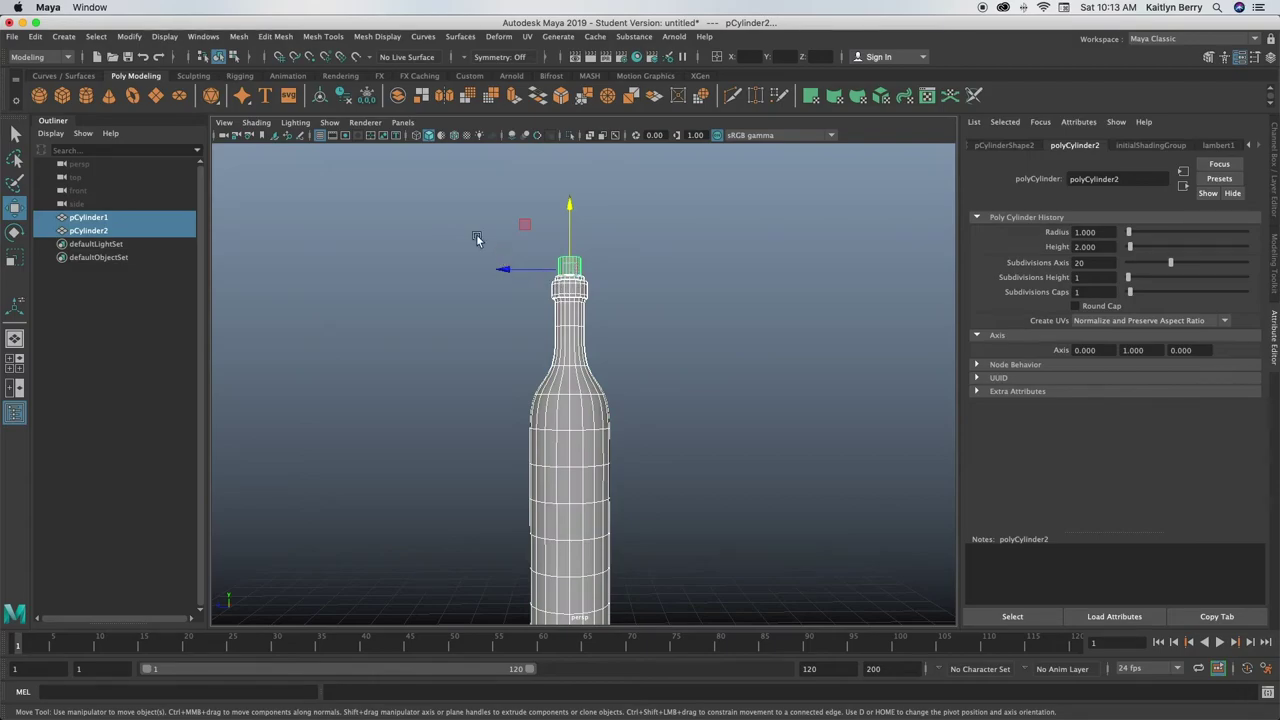
click(238, 36)
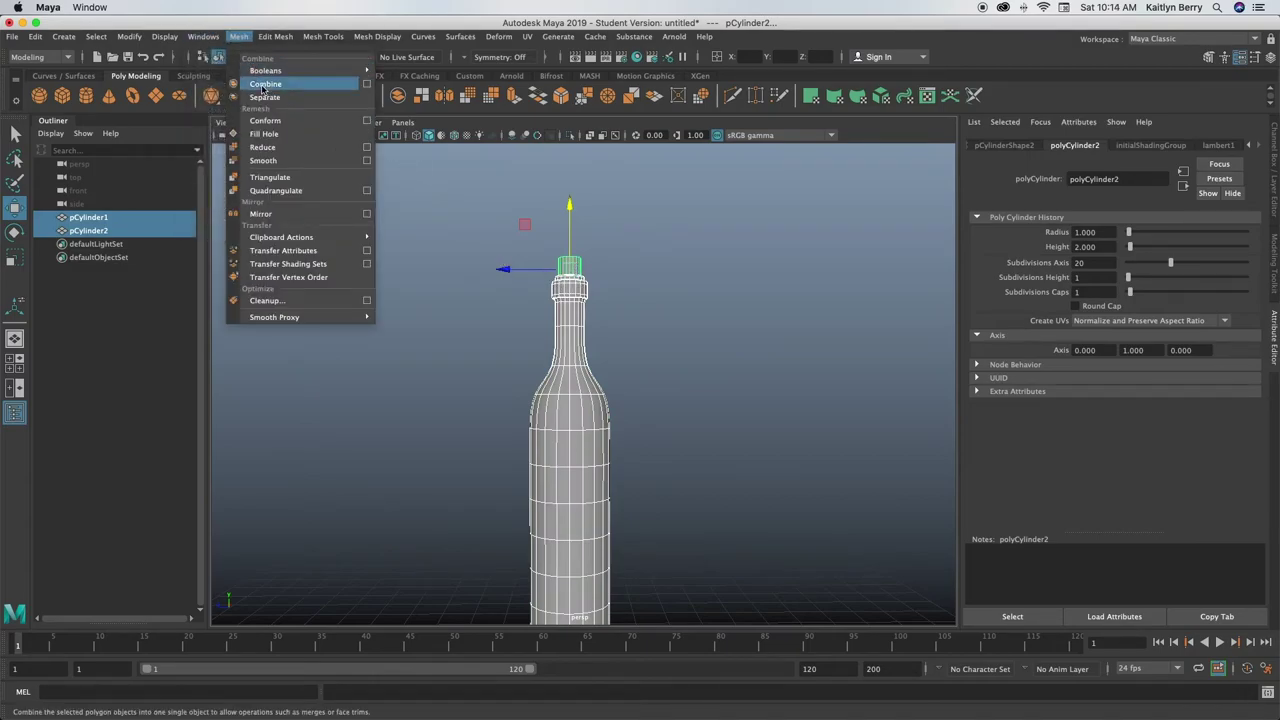
click(629, 186)
click(631, 195)
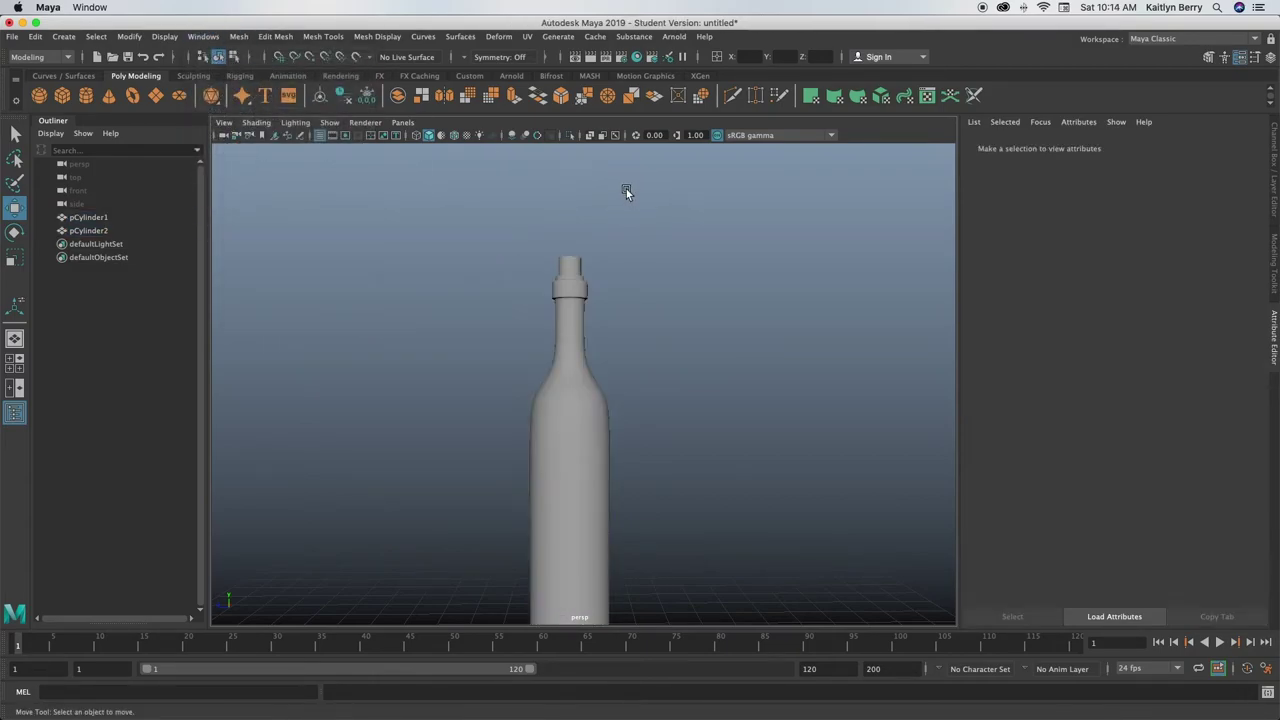
alt+drag(604, 331, 600, 181)
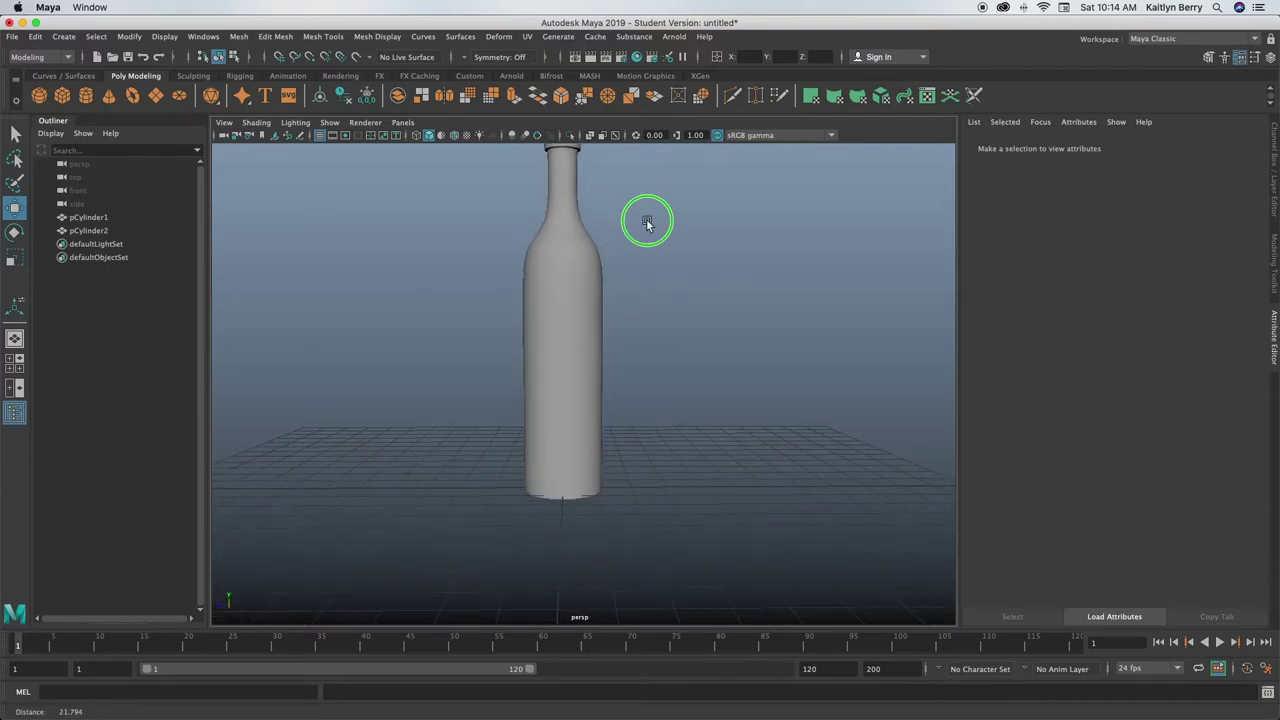
alt+drag(651, 220, 595, 328)
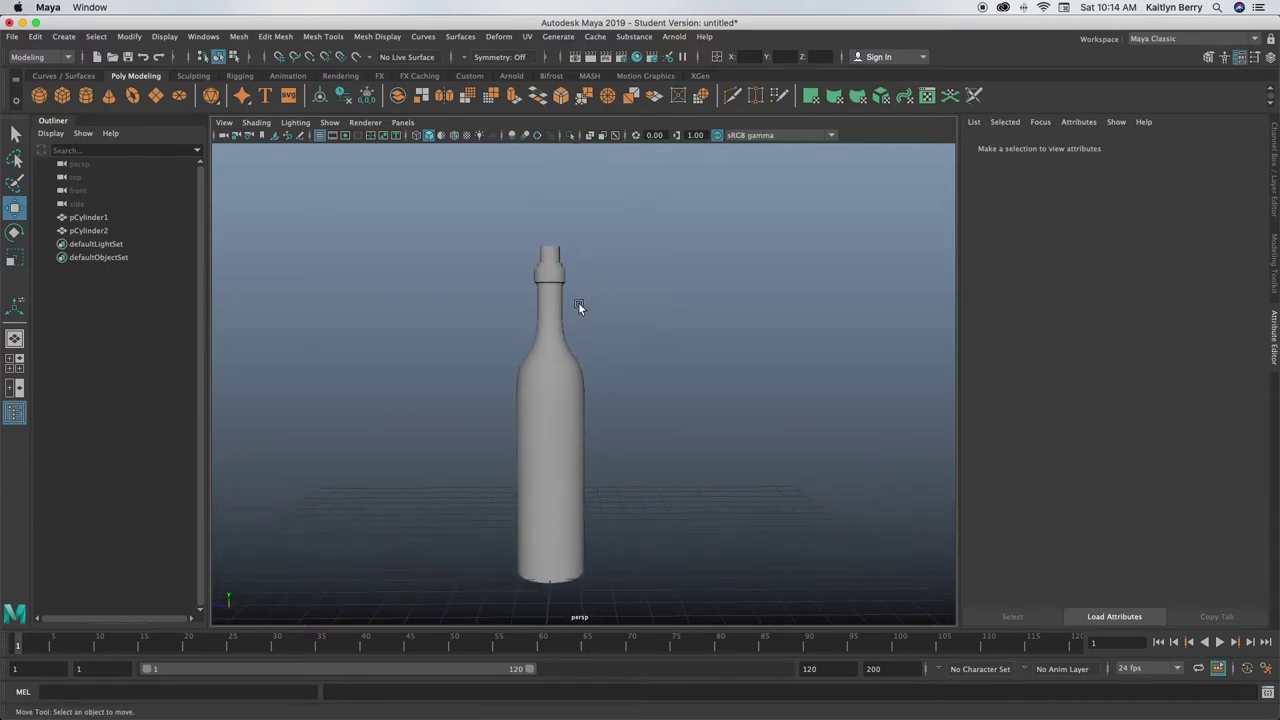
Bevel the cork's top and bottom edge loops with 2 segments and a fraction of 0.13, and show the cork in shaded smooth preview
scroll(578, 305, up, 5)
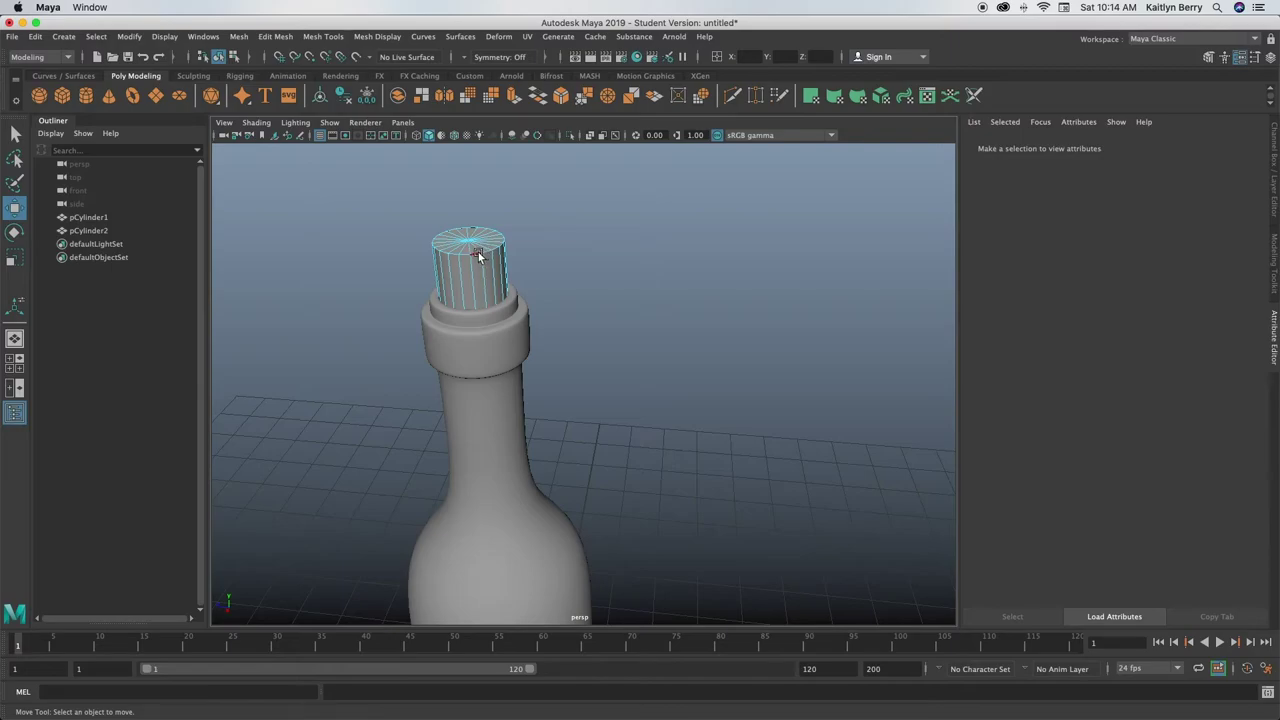
click(478, 258)
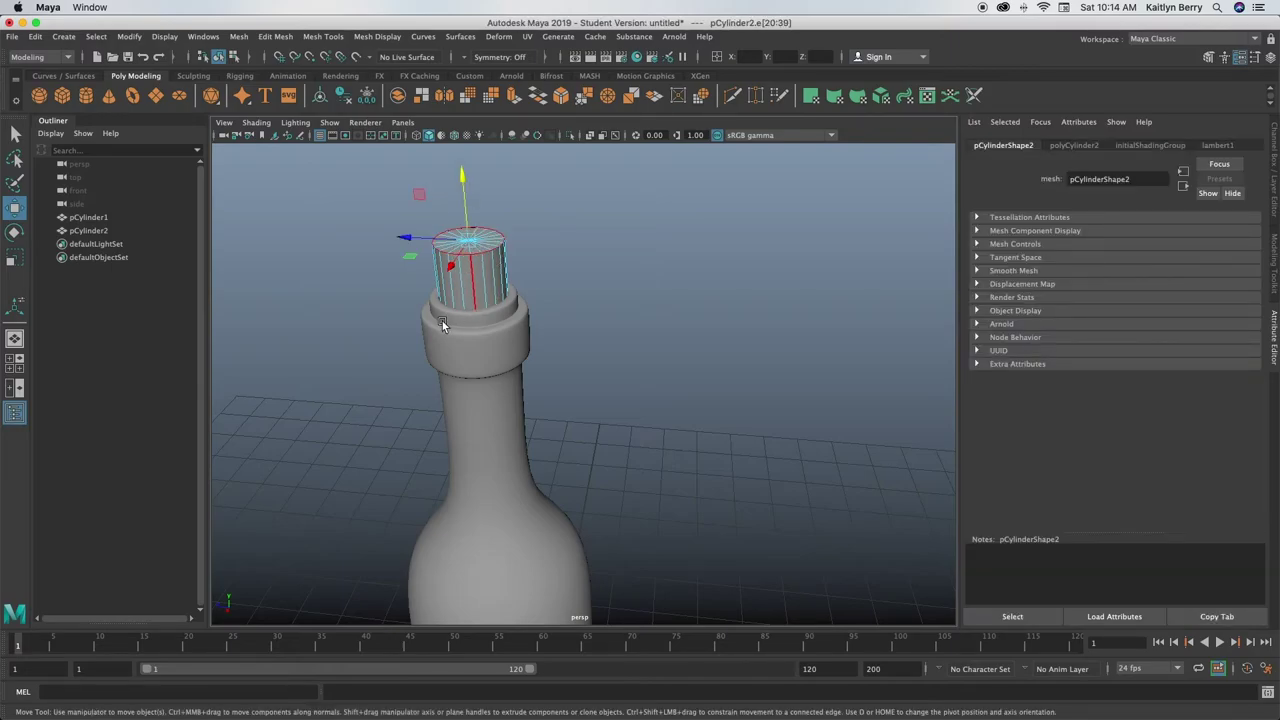
alt+right_drag(442, 321, 658, 377)
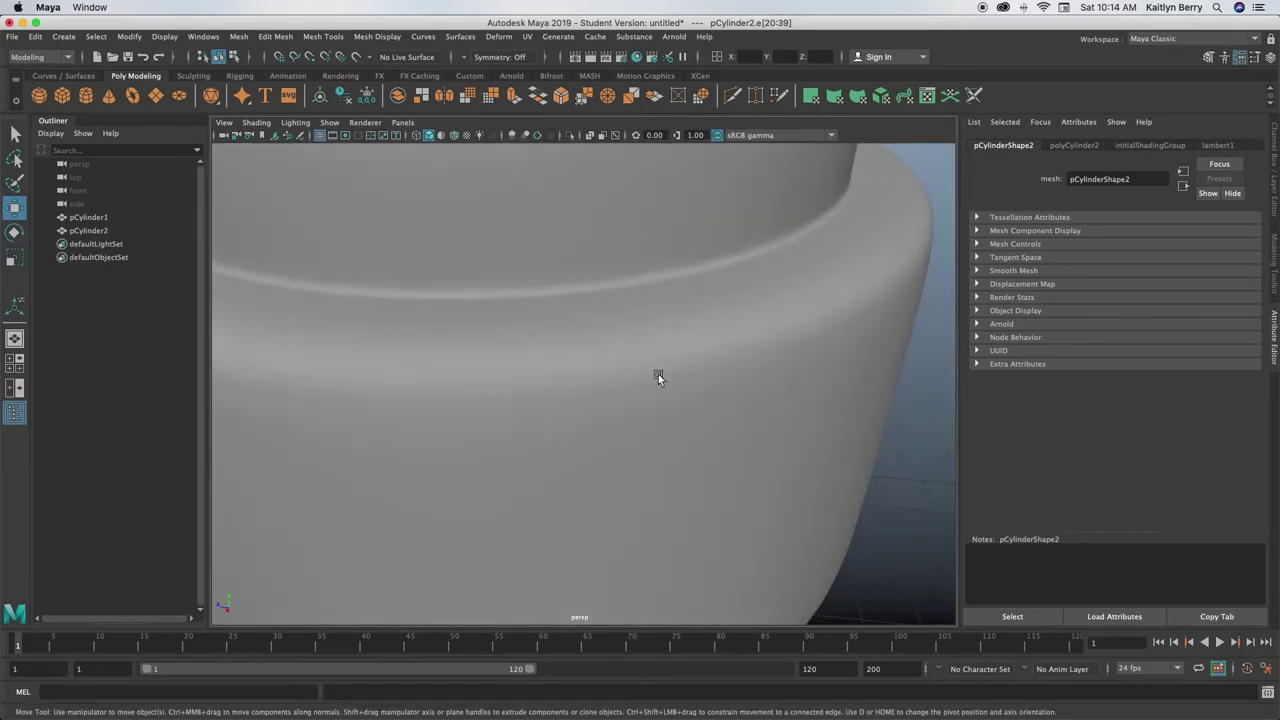
alt+drag(658, 377, 721, 334)
alt+right_drag(560, 400, 402, 446)
mouse_move(622, 345)
alt+mouse_down()
mouse_move(620, 386)
mouse_move(623, 346)
alt+mouse_up()
mouse_move(623, 346)
alt+right_down()
mouse_move(680, 377)
mouse_move(671, 389)
mouse_move(590, 334)
mouse_move(606, 330)
alt+right_up()
alt+drag(606, 332, 611, 358)
alt+right_drag(611, 358, 805, 309)
alt+right_drag(535, 290, 602, 279)
alt+middle_drag(592, 281, 584, 374)
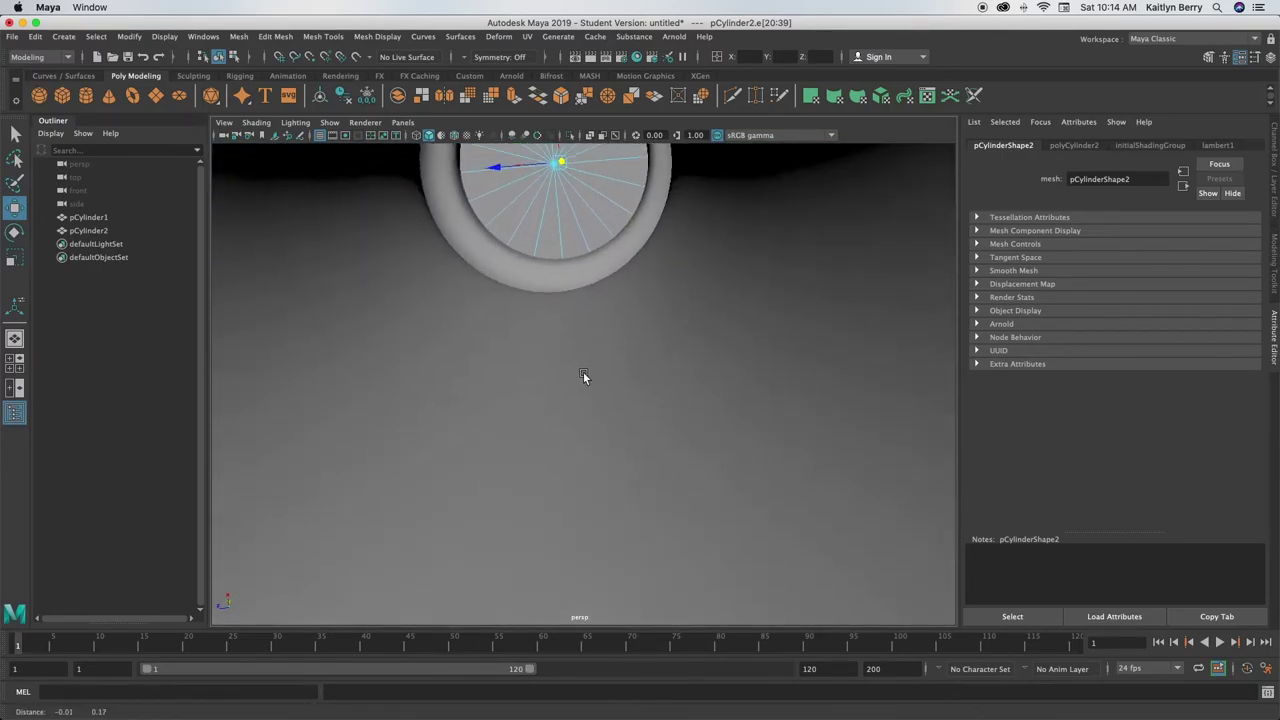
alt+drag(584, 374, 585, 268)
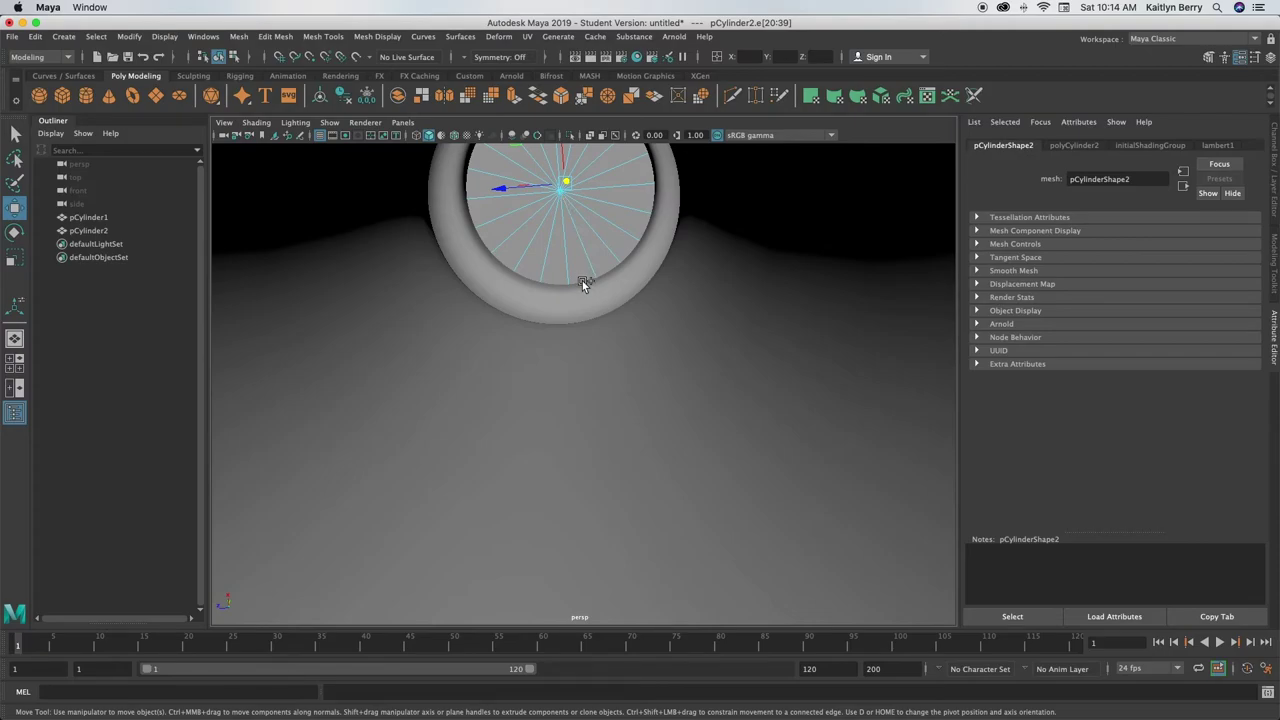
shift+click(585, 284)
alt+drag(618, 225, 320, 331)
alt+right_drag(320, 331, 509, 366)
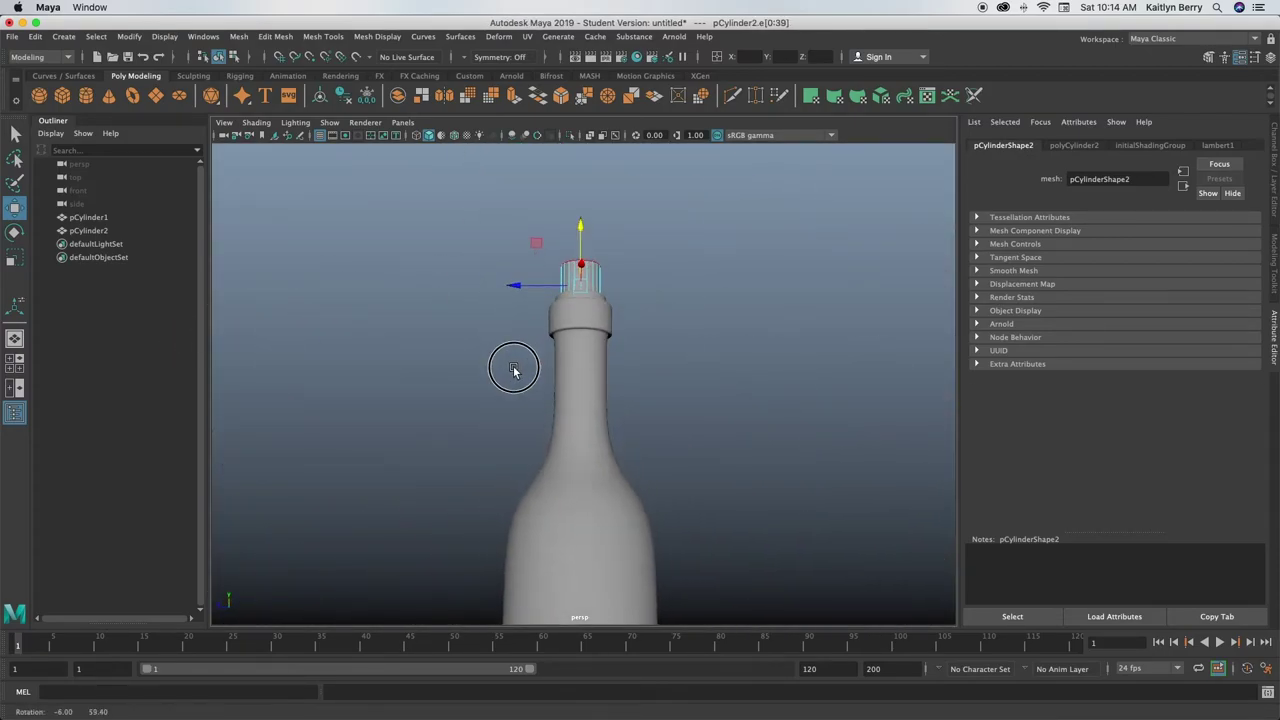
click(420, 137)
alt+drag(590, 250, 592, 320)
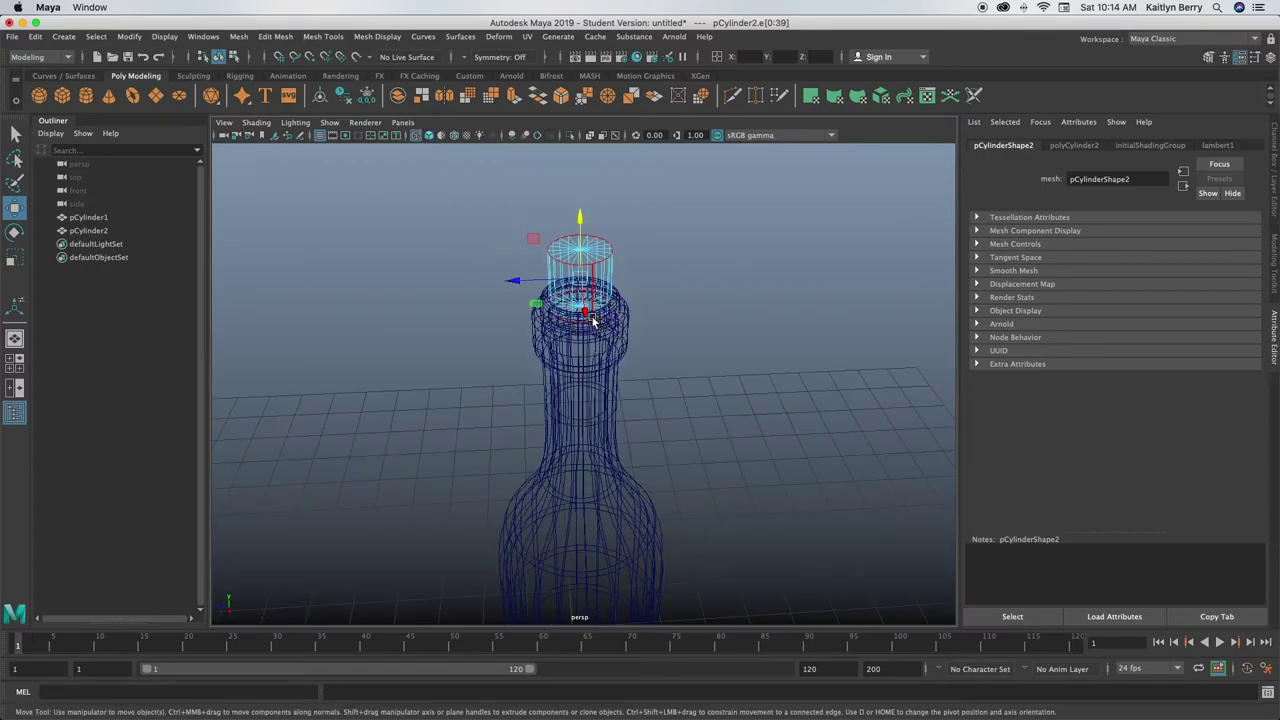
key(ctrl+b)
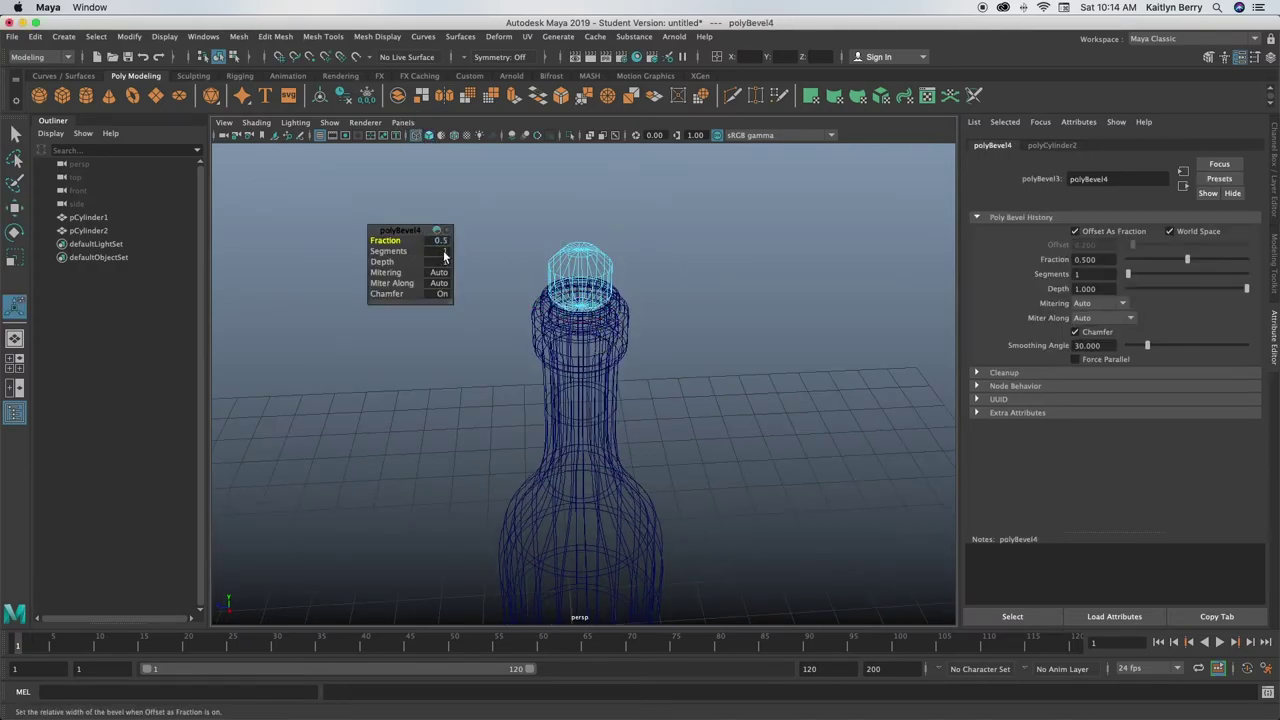
click(443, 252)
text(2)
key(Return)
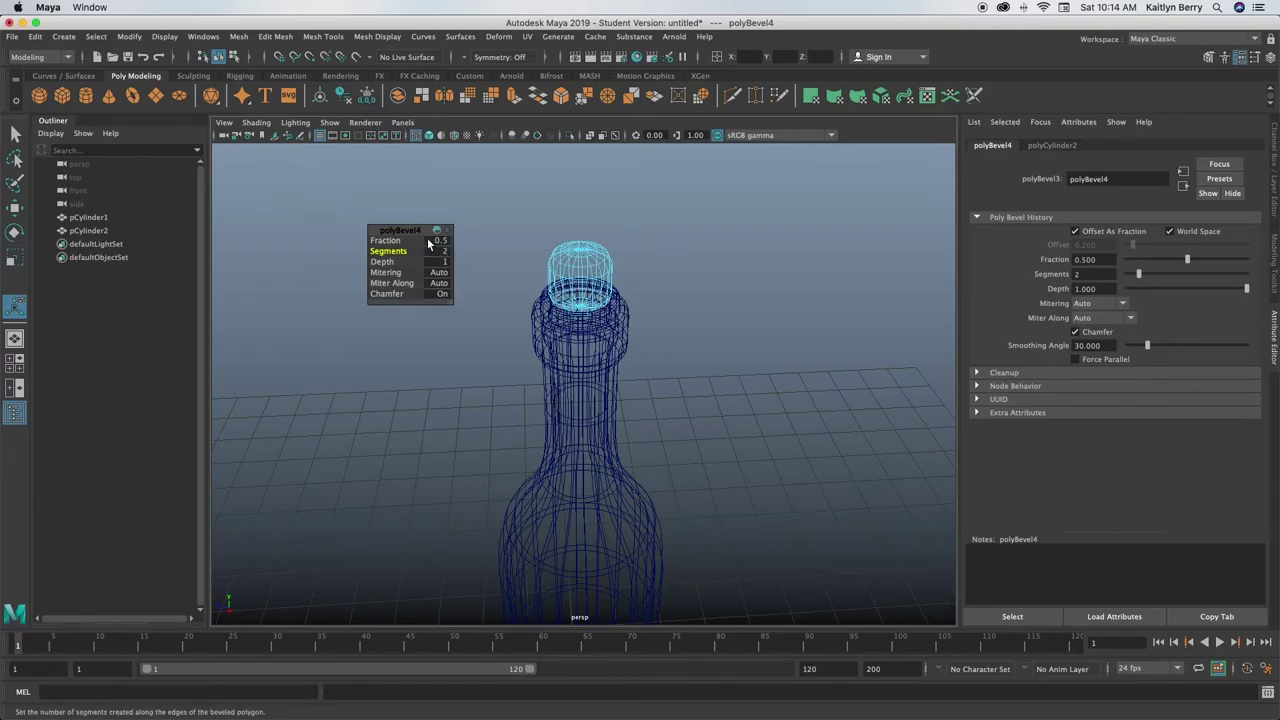
click(398, 240)
drag(398, 240, 363, 240)
key(3)
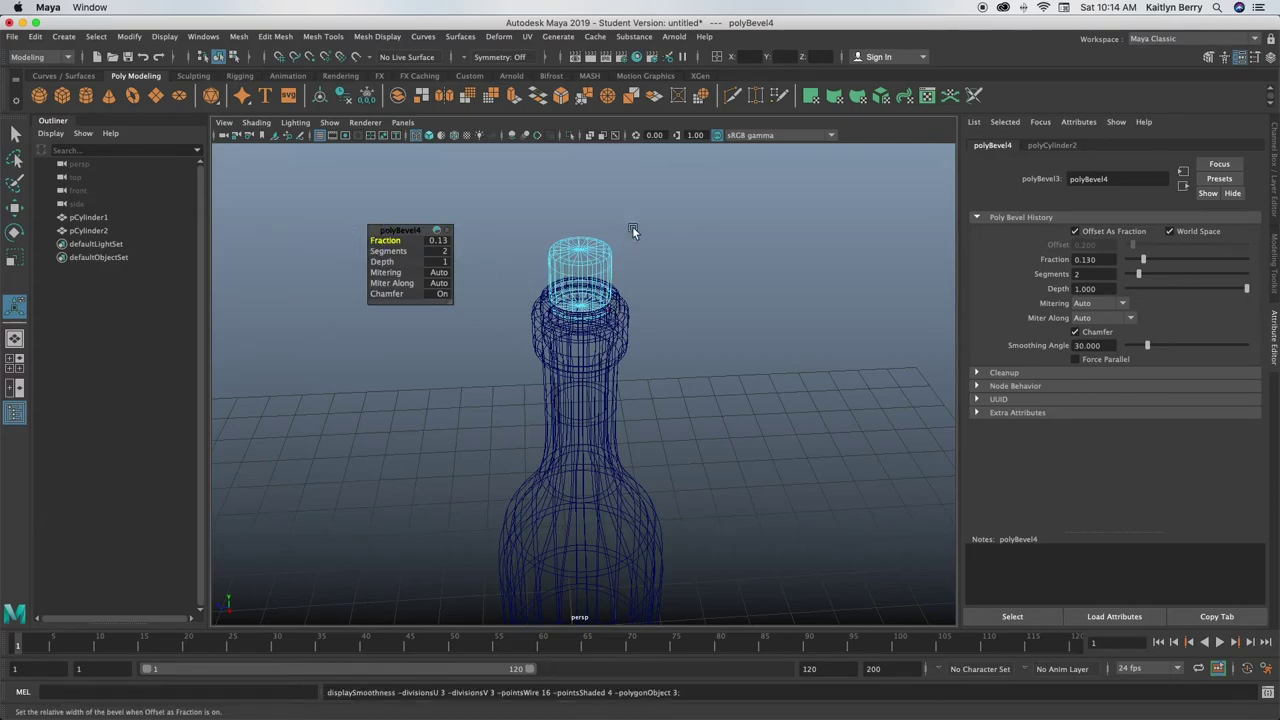
click(431, 136)
click(612, 386)
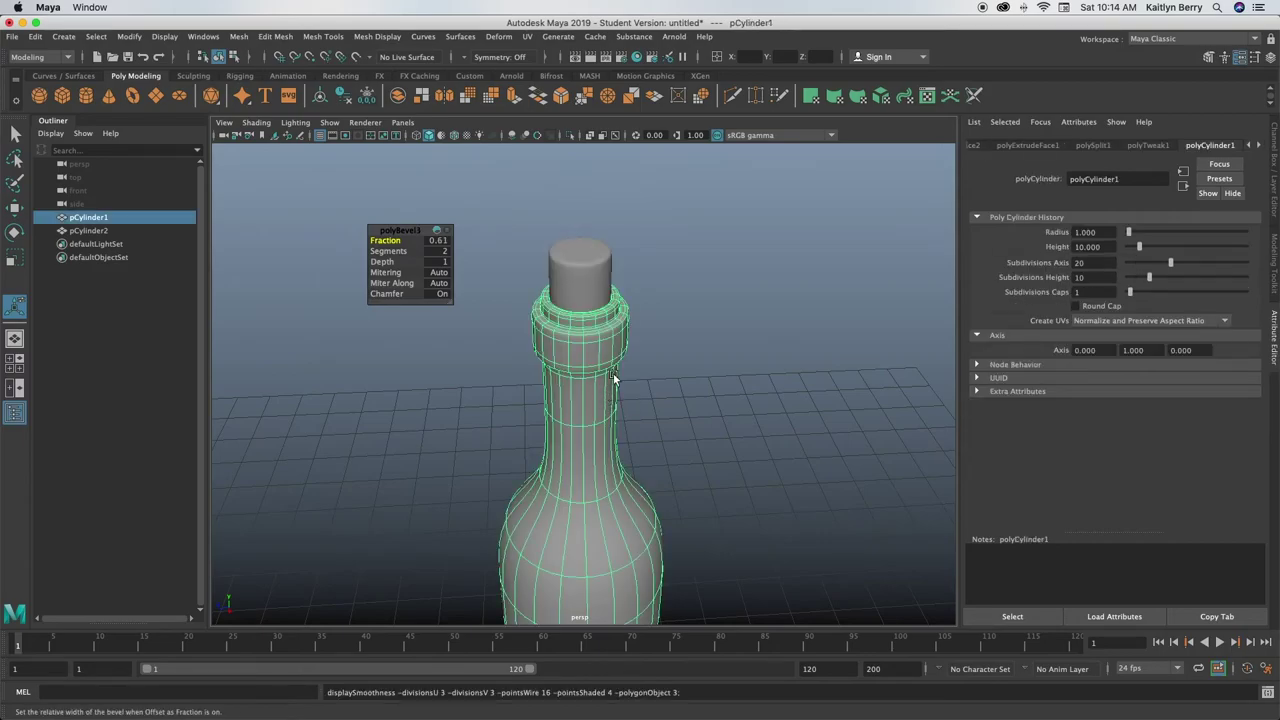
Examine the complete corked bottle from a distance and from several heights, leaving nothing selected
click(779, 402)
alt+right_drag(738, 413, 614, 395)
alt+drag(616, 438, 628, 400)
alt+right_drag(700, 370, 683, 406)
alt+drag(626, 433, 631, 472)
click(574, 485)
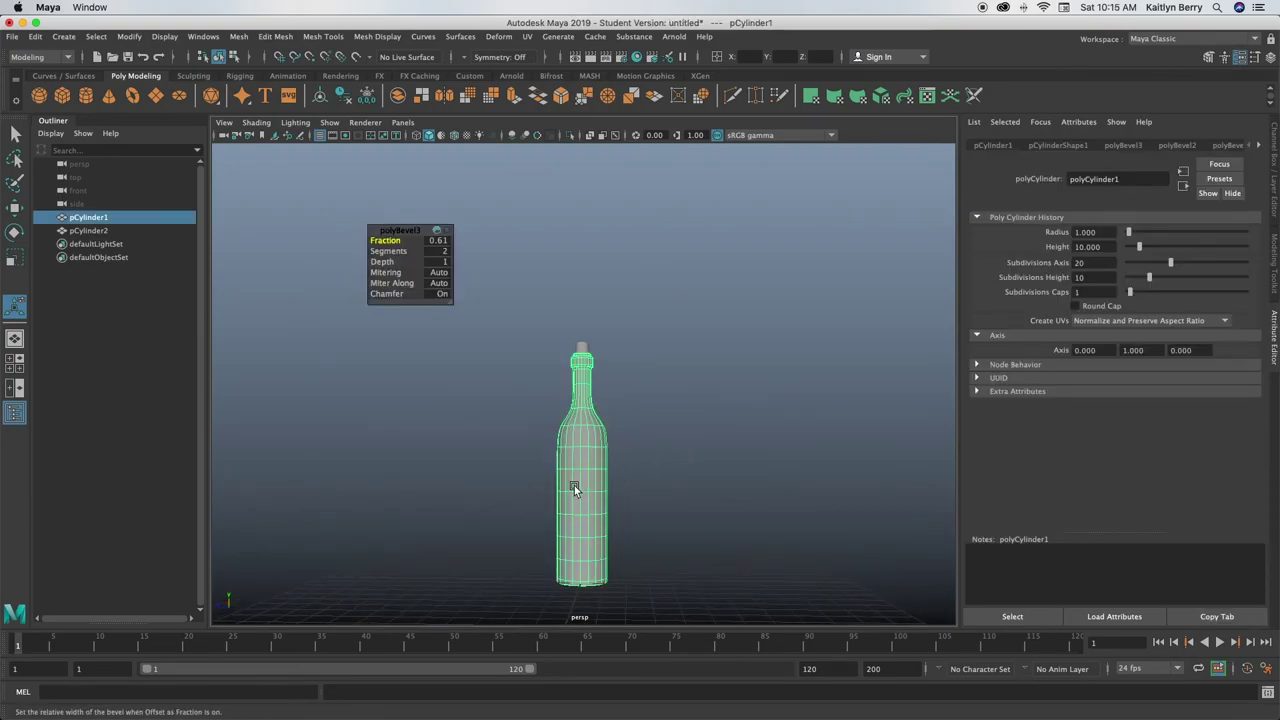
alt+drag(602, 582, 606, 577)
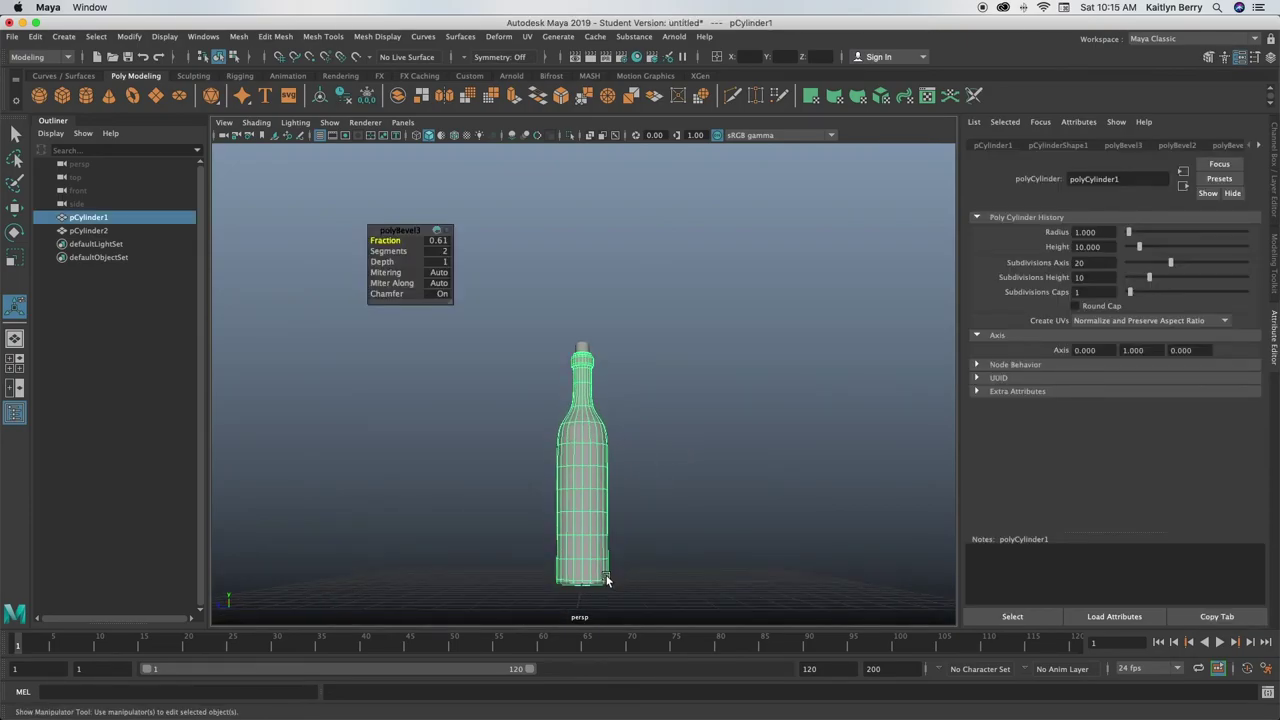
alt+middle_drag(605, 571, 586, 520)
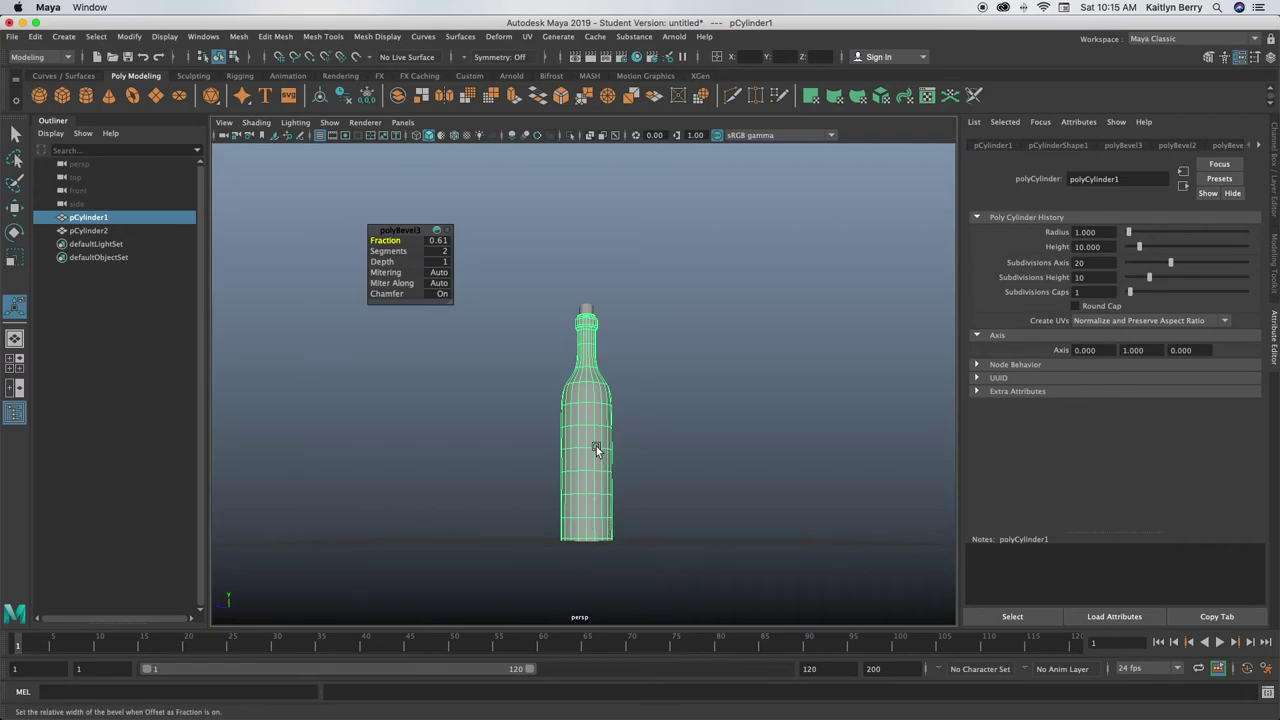
alt+drag(596, 450, 601, 484)
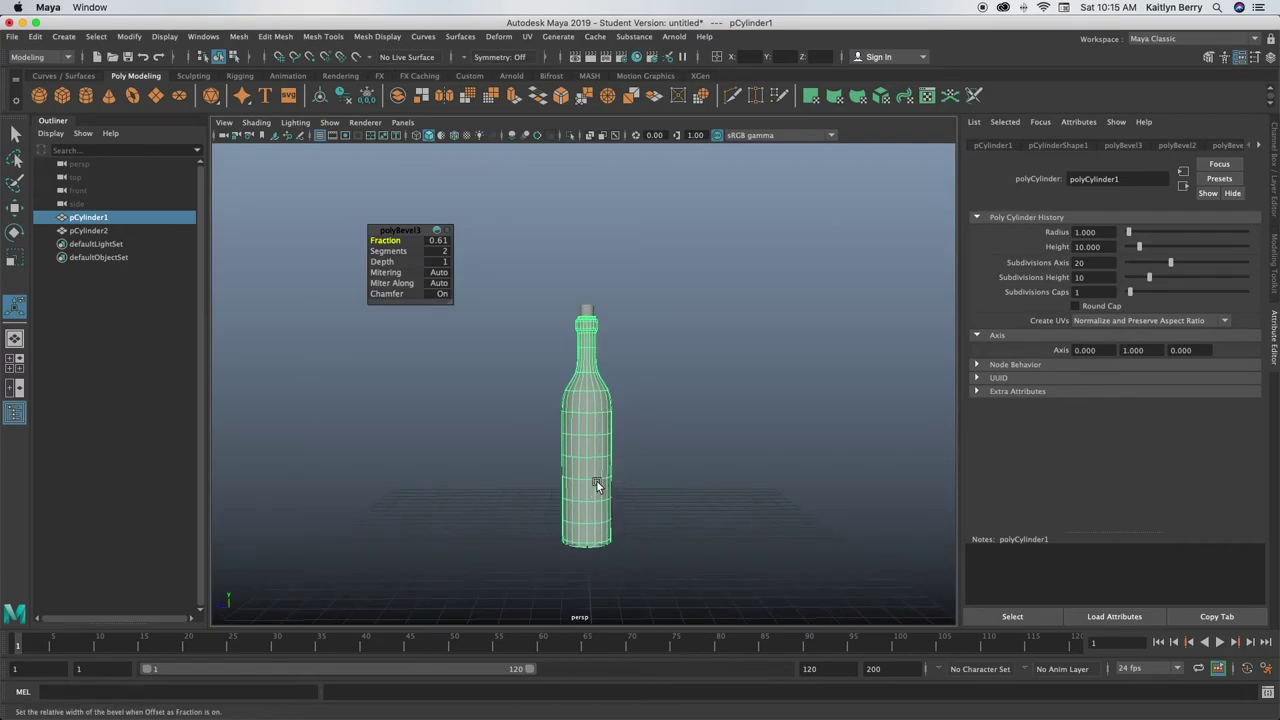
click(748, 288)
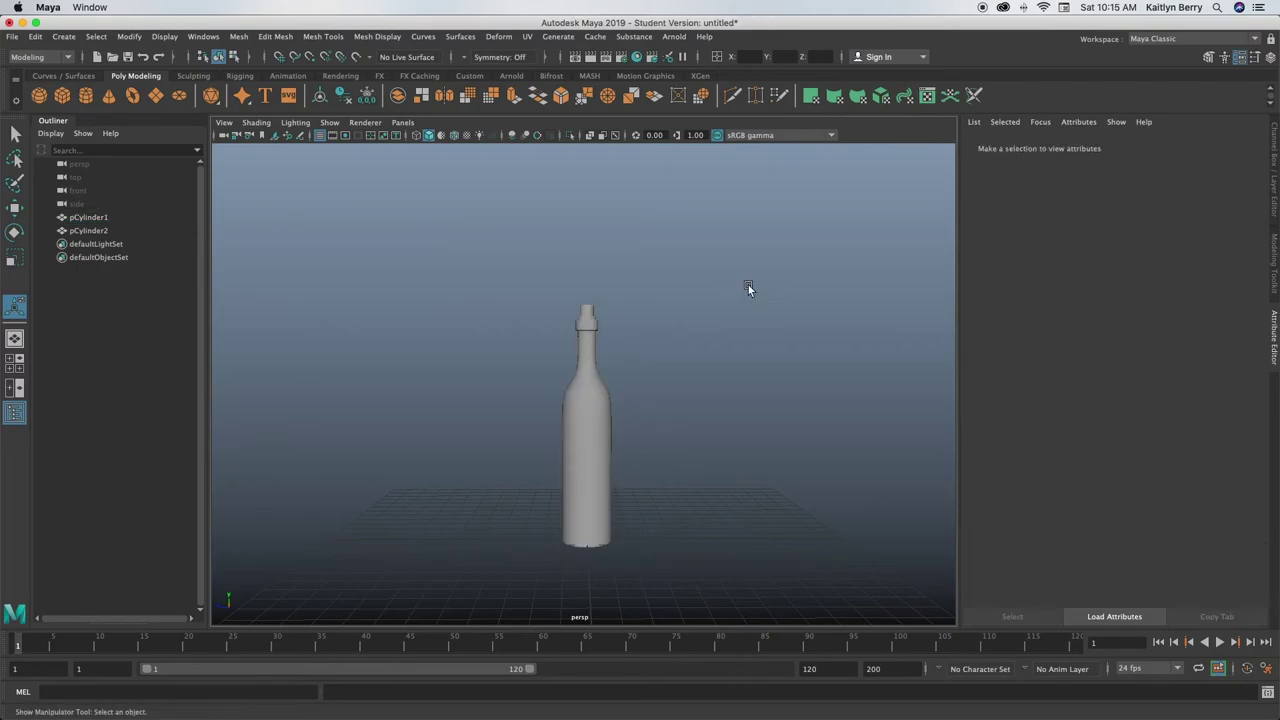